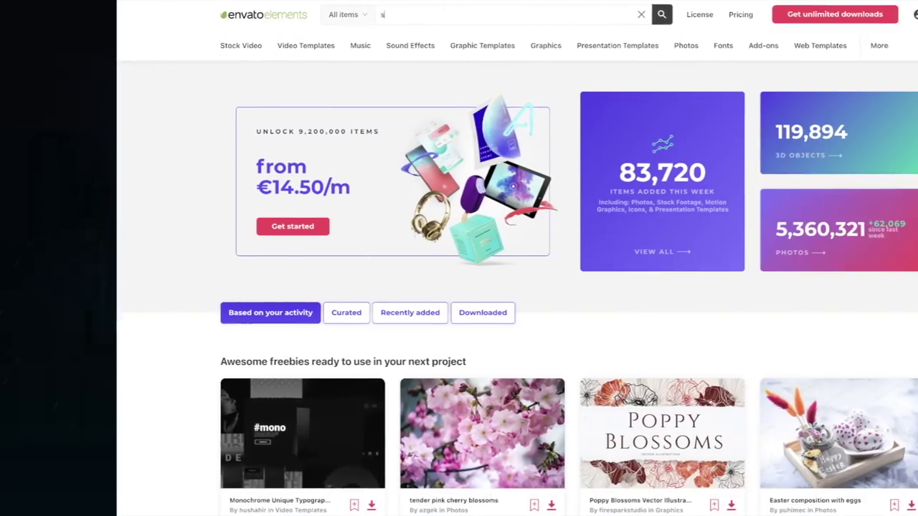
Step: Search Envato Elements for 'sci fi' and browse through the results
text(c)
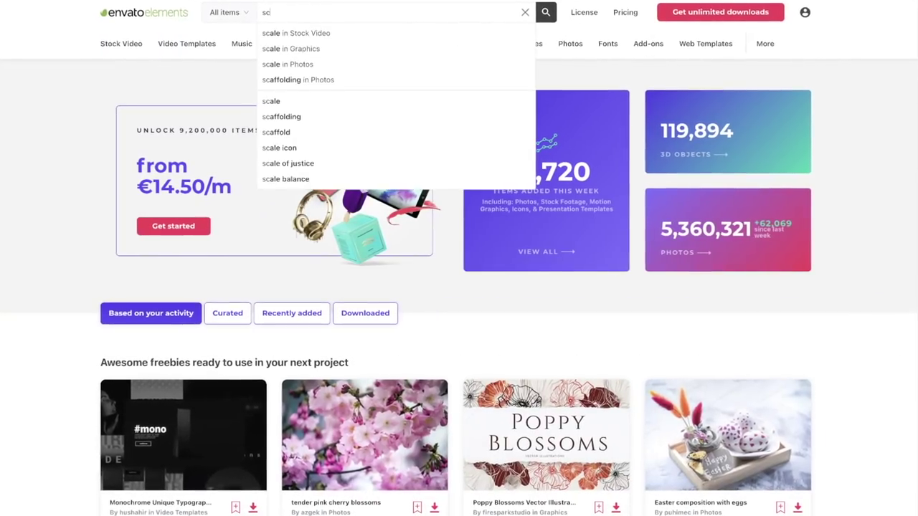
text(i fi)
key(Return)
scroll(910, 56, down, 2)
scroll(909, 55, down, 2)
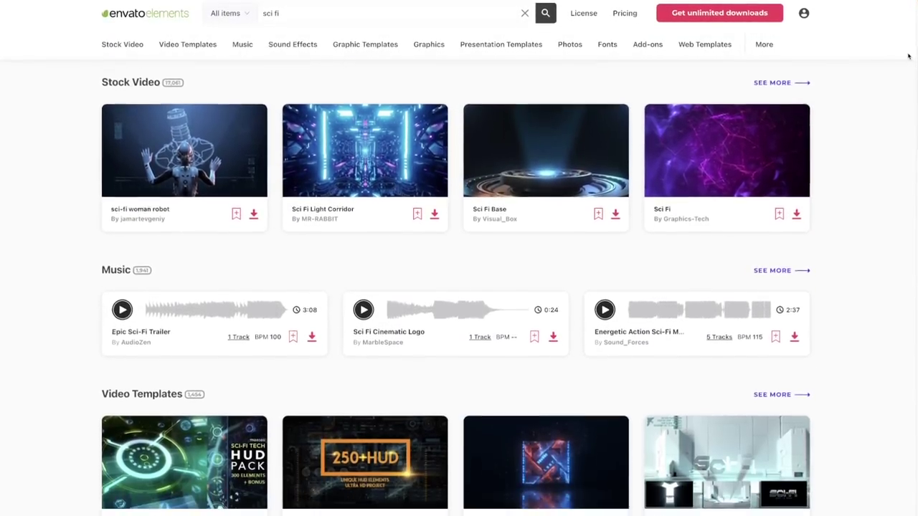
scroll(909, 55, down, 2)
scroll(910, 55, down, 2)
scroll(910, 55, down, 2)
scroll(910, 55, down, 2)
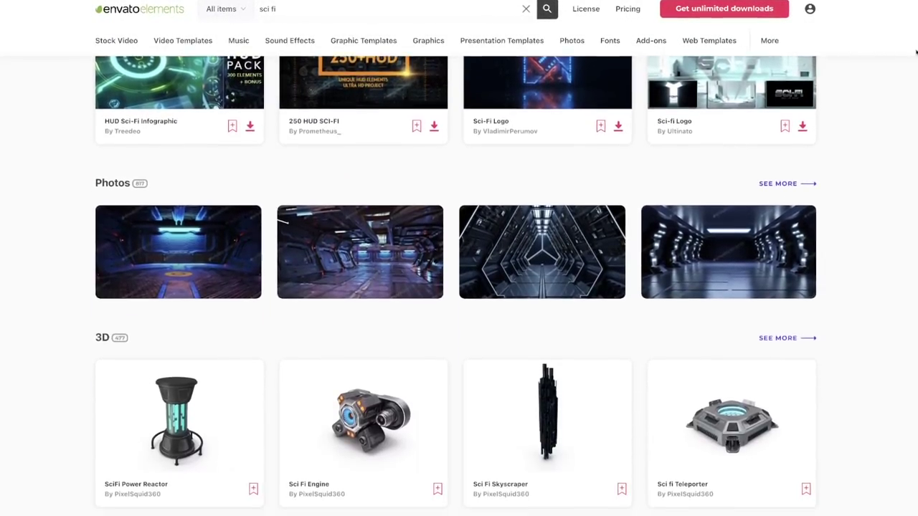
scroll(909, 55, down, 2)
scroll(458, 287, down, 2)
scroll(458, 287, down, 2)
scroll(458, 287, down, 2)
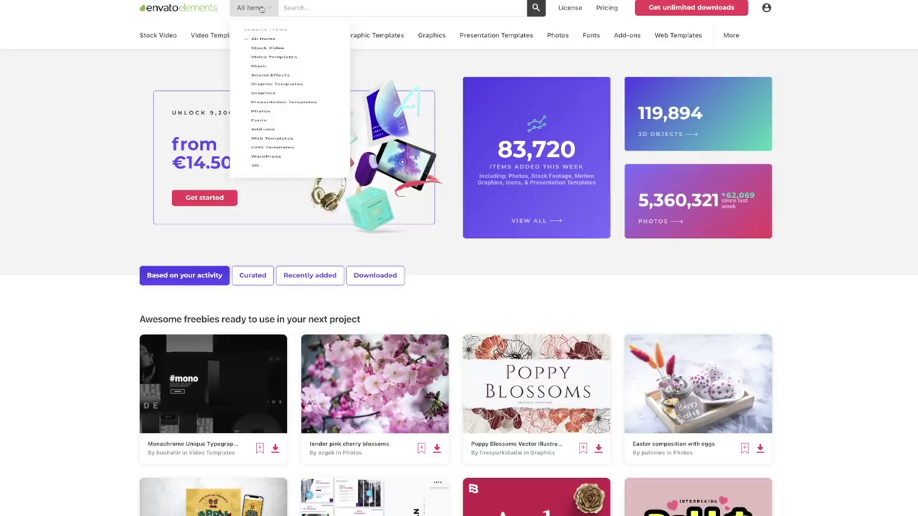
Step: Search Photos for 'ocean', browse the results, and rotate the tornado 3D model
click(263, 179)
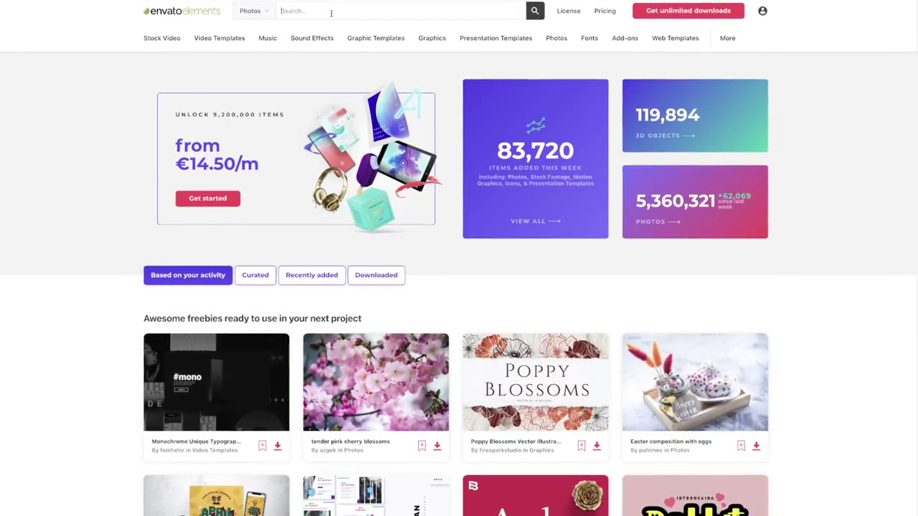
click(401, 12)
text(ocean)
key(Return)
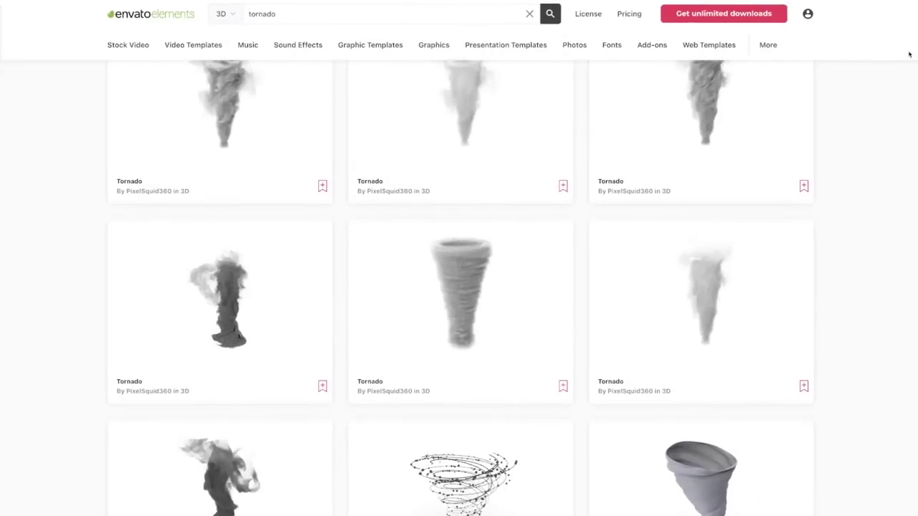
scroll(910, 51, down, 3)
scroll(916, 47, down, 2)
scroll(915, 47, down, 2)
scroll(915, 48, down, 2)
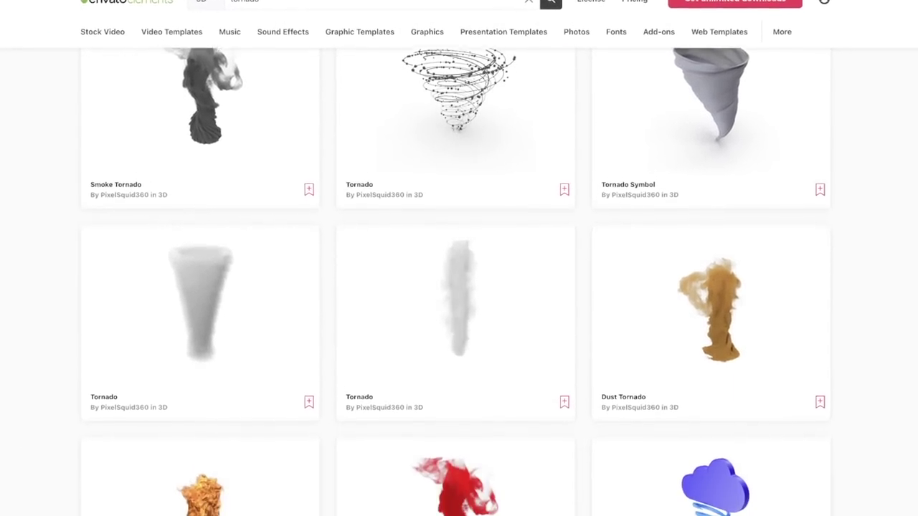
scroll(916, 48, down, 2)
scroll(916, 47, down, 2)
mouse_move(338, 303)
mouse_down()
mouse_move(352, 322)
mouse_move(375, 307)
mouse_move(354, 307)
mouse_up()
Step: Choose PSD as the tornado model's download format
click(831, 368)
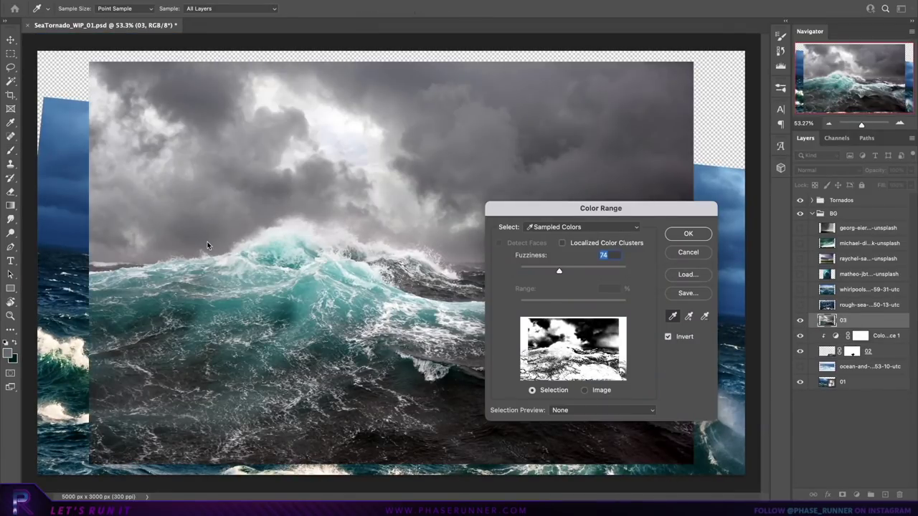
Step: Confirm the colour-range selection and erase the grey sky above the wave
click(687, 235)
key(e)
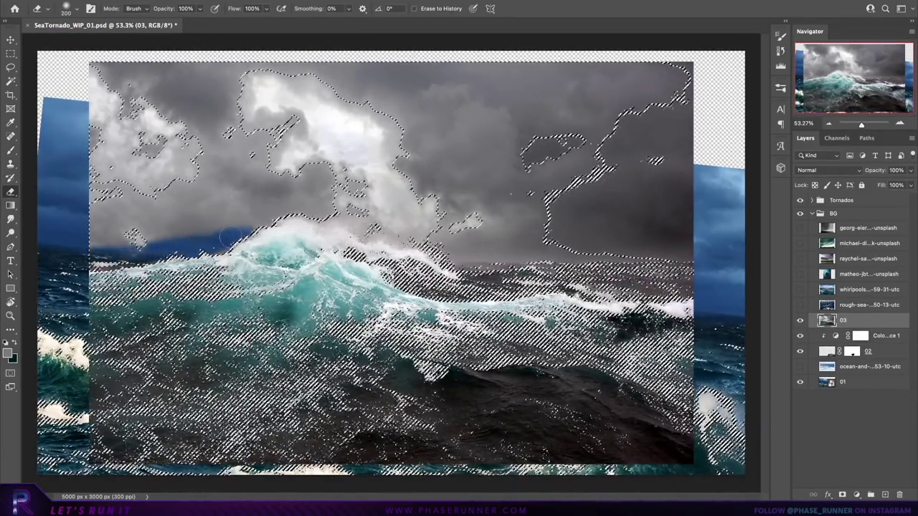
drag(251, 215, 141, 246)
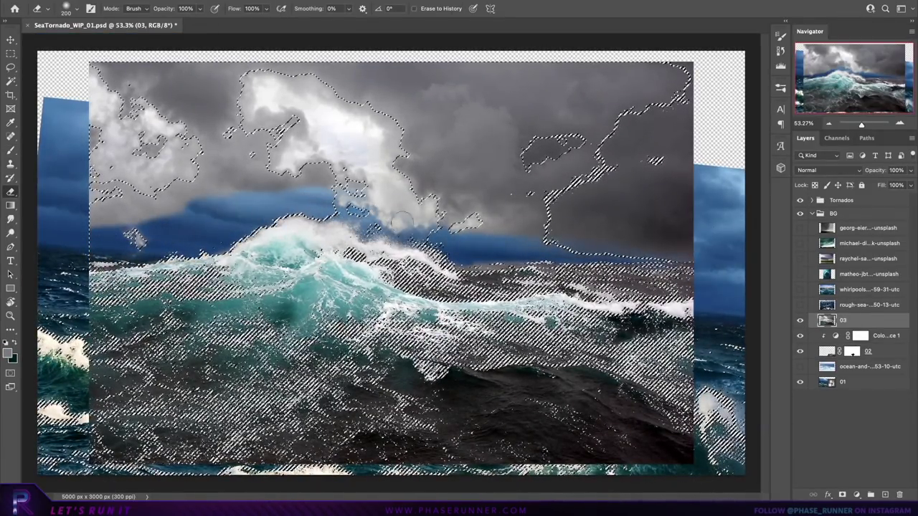
key(ctrl+d)
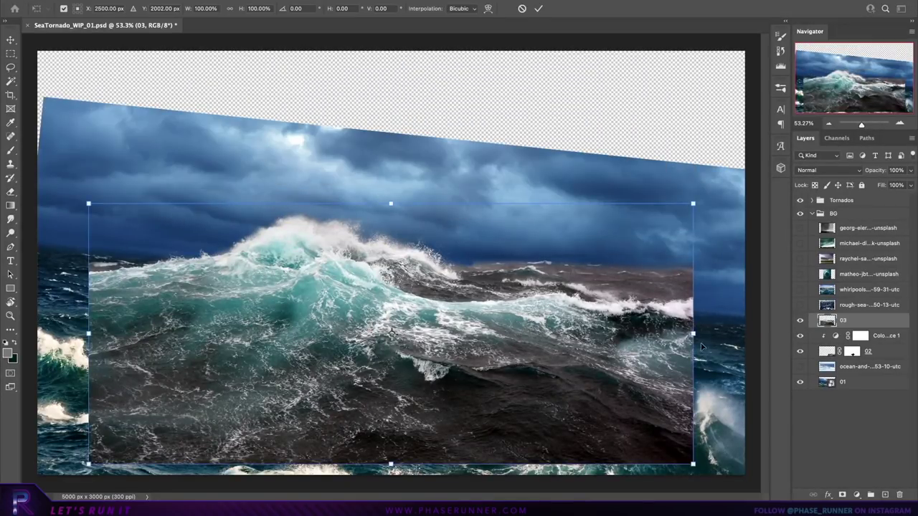
Step: Move the wave to the lower left, rotate and enlarge it, and add a Color Balance adjustment
key(ctrl+t)
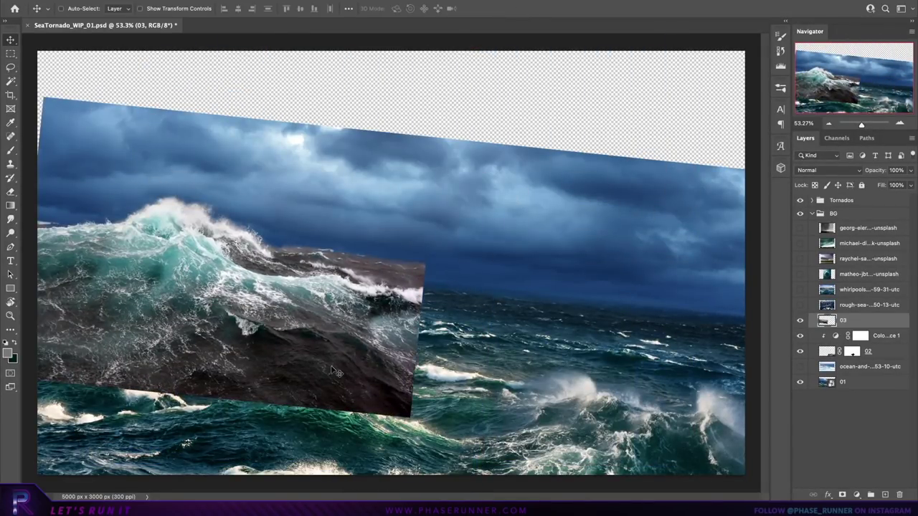
drag(379, 375, 360, 401)
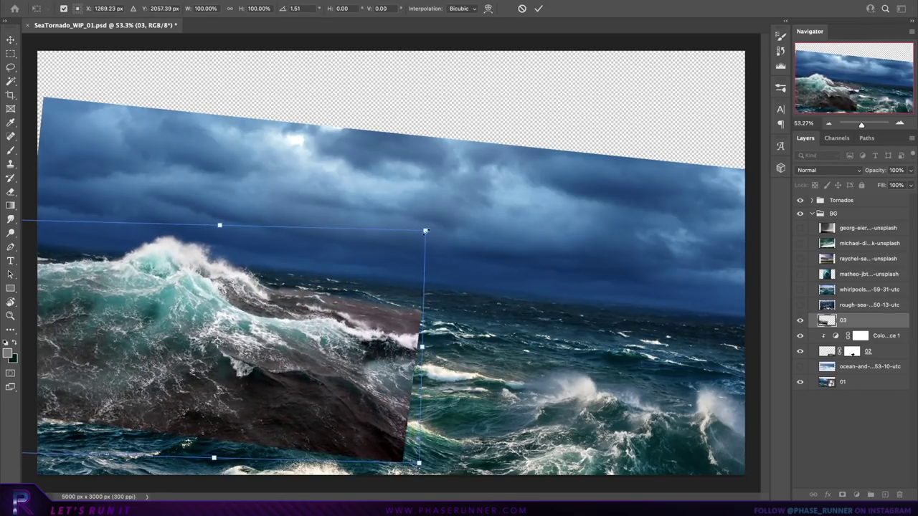
drag(466, 292, 503, 267)
key(Return)
click(855, 497)
click(867, 362)
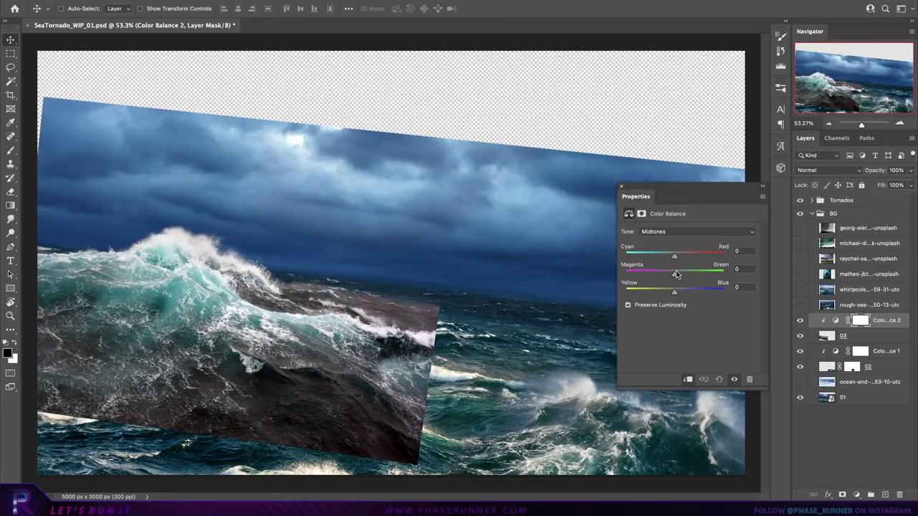
Step: Paint black on the wave's mask with a 250 px brush to hide its hard lower edge
click(850, 335)
key(b)
scroll(223, 379, up, 3)
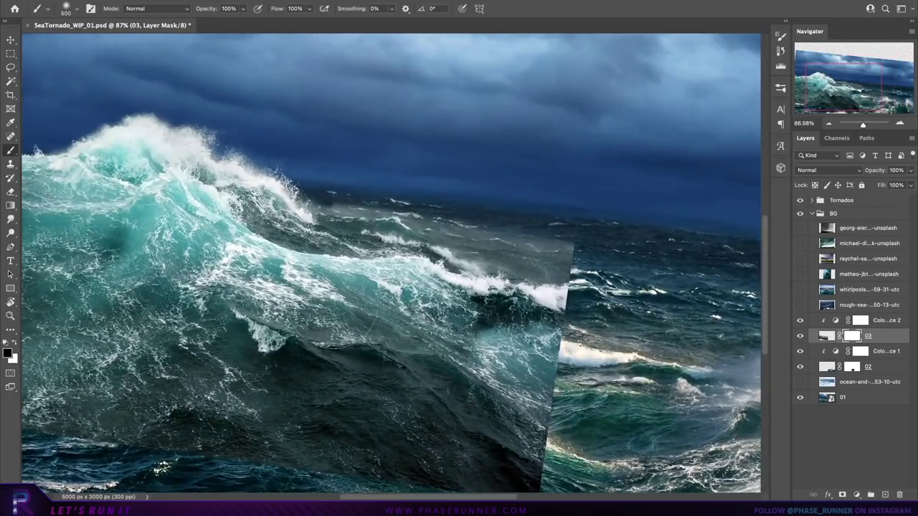
key(bracketright)
key(bracketright)
key(bracketright)
drag(242, 200, 177, 178)
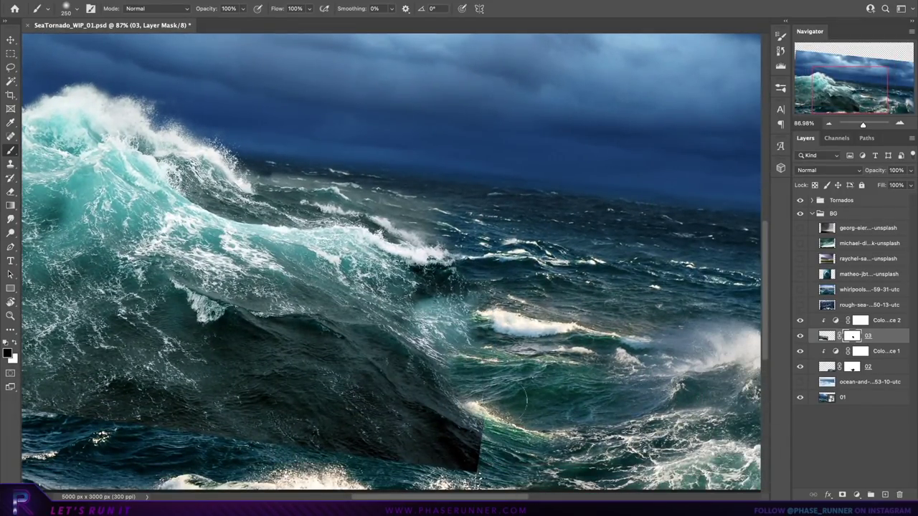
key(bracketright)
key(bracketright)
key(bracketright)
Step: Keep masking the wave's edges, switching the brush between 200 and 500 px
scroll(402, 395, down, 2)
scroll(351, 378, left, 2)
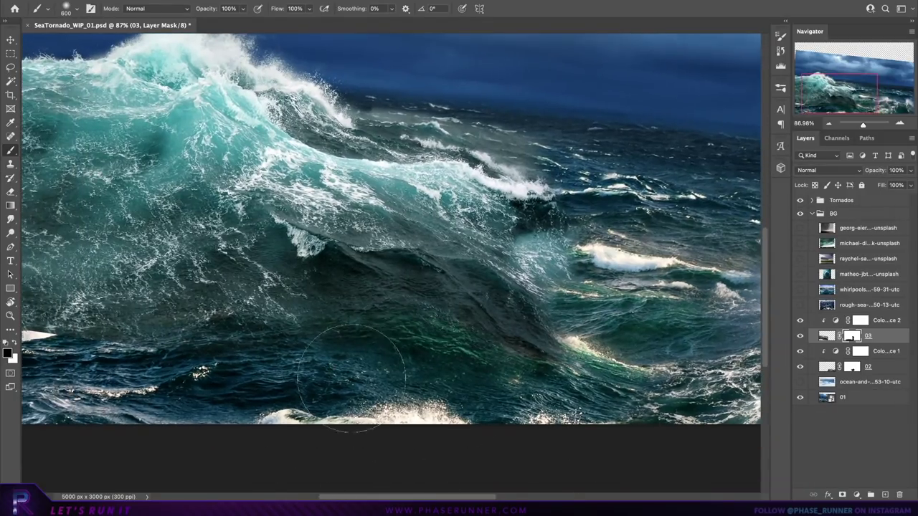
key(bracketleft)
key(bracketleft)
key(bracketleft)
scroll(351, 359, up, 2)
scroll(355, 322, left, 2)
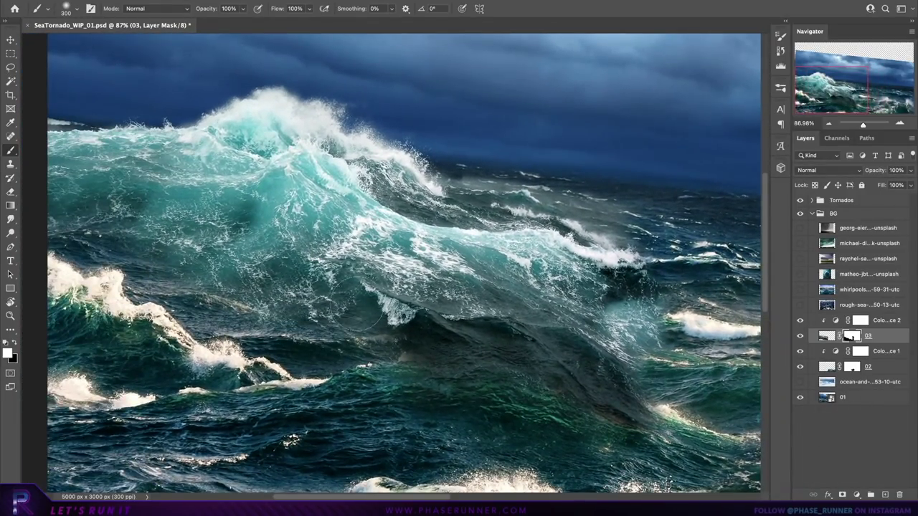
key(bracketleft)
key(bracketleft)
key(bracketleft)
scroll(347, 301, up, 1)
scroll(346, 302, right, 1)
key(bracketright)
key(bracketright)
key(bracketright)
scroll(53, 289, left, 1)
scroll(53, 288, down, 1)
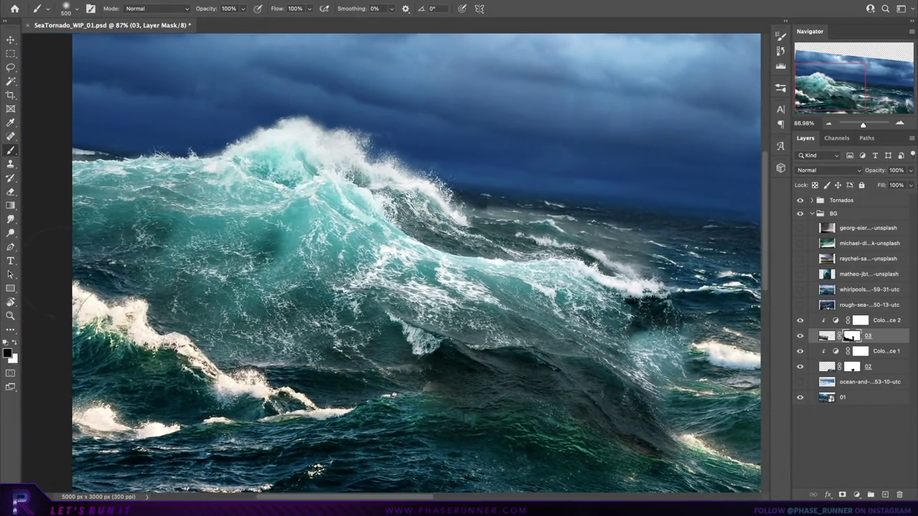
scroll(391, 263, right, 2)
scroll(391, 262, down, 2)
key(bracketleft)
key(bracketleft)
key(bracketleft)
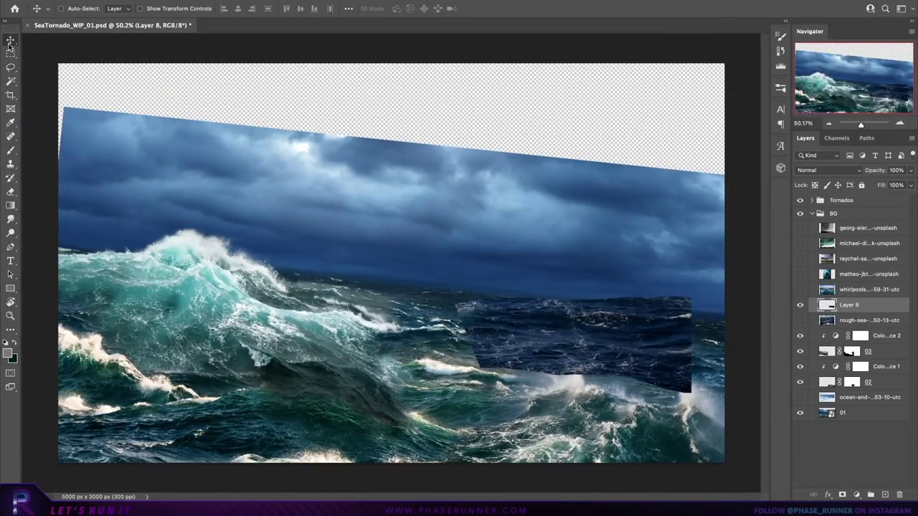
Step: Move the dark sea patch to the bottom edge and open Color Balance for it
drag(655, 368, 425, 452)
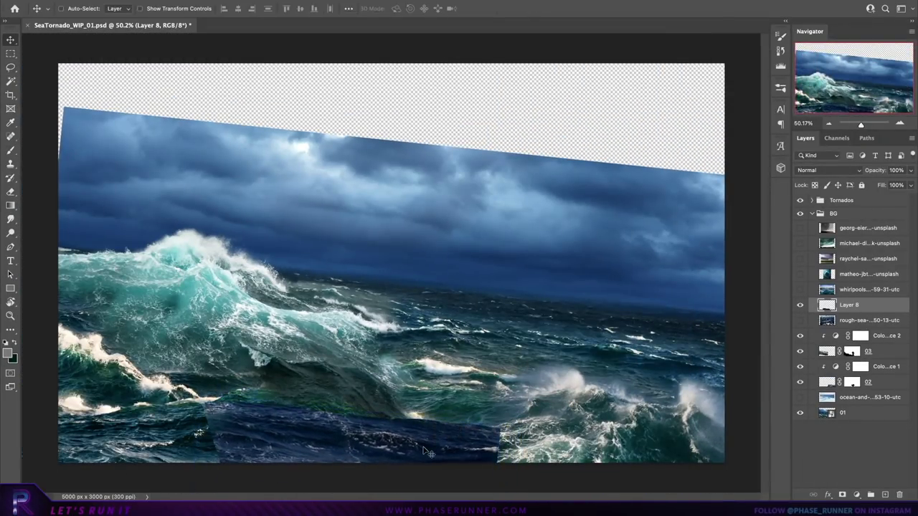
key(ctrl+b)
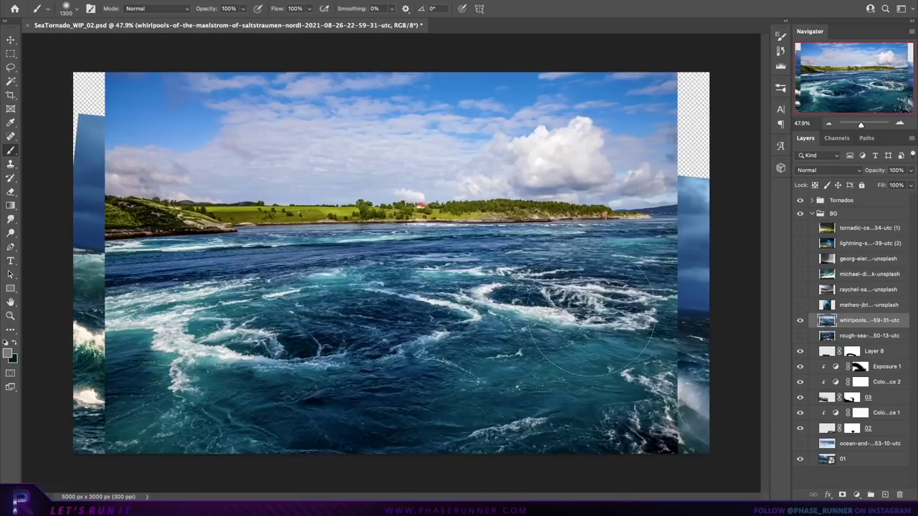
Step: Copy lassoed water to a new layer, hide the whirlpools photo, and raise the patch above Layer 8
key(l)
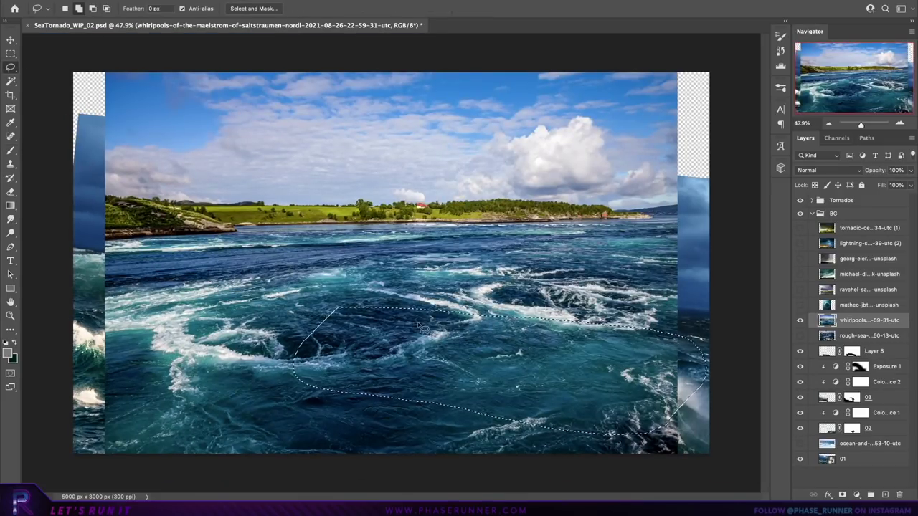
key(ctrl+j)
click(800, 336)
click(800, 351)
drag(876, 351, 876, 356)
key(ctrl+bracketright)
Step: Colour-balance the water patch and warp its corners and edges into the wave
key(ctrl+b)
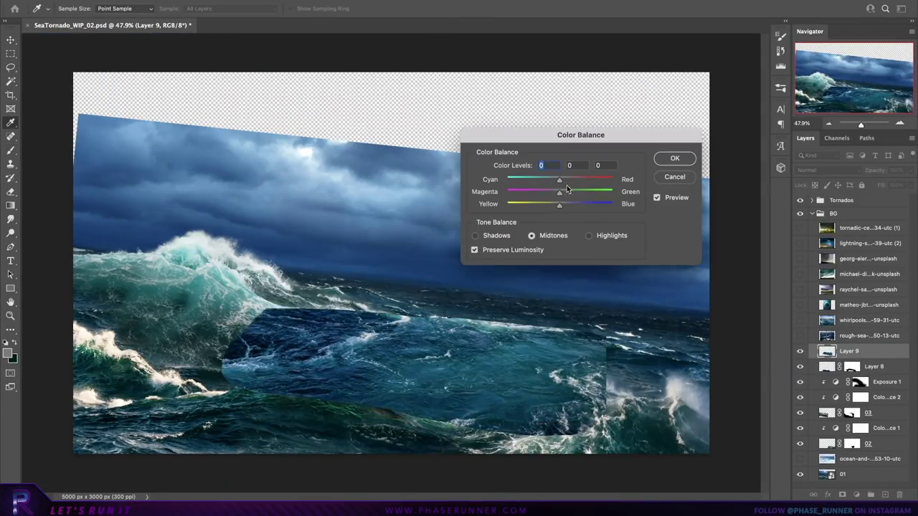
key(Return)
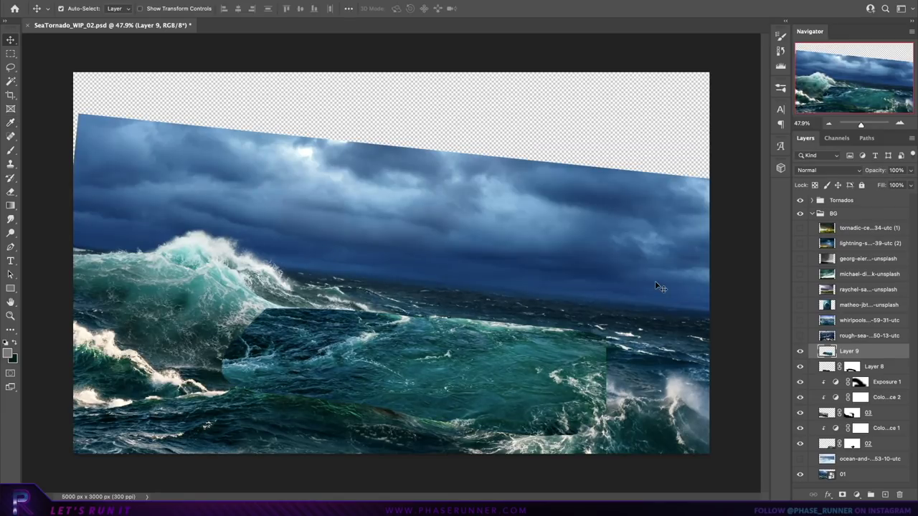
key(ctrl+t)
drag(221, 311, 287, 296)
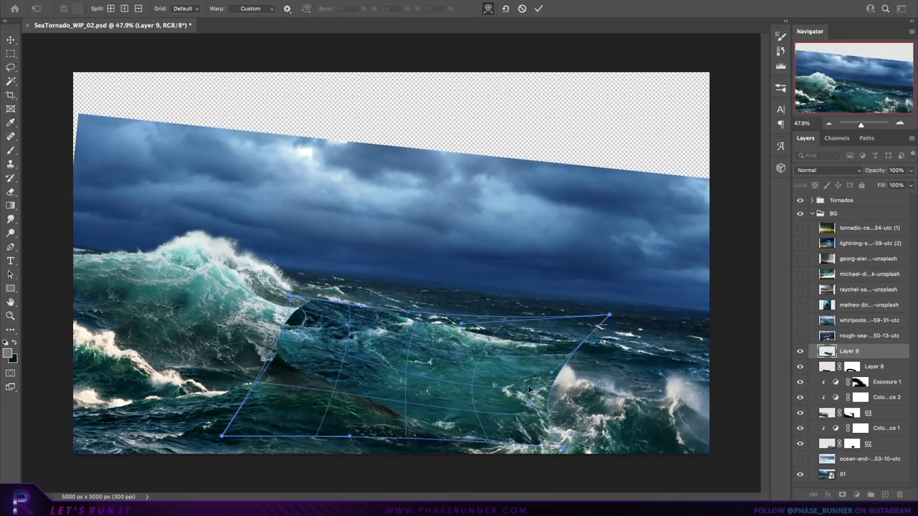
drag(607, 349, 552, 380)
drag(243, 402, 232, 411)
key(Return)
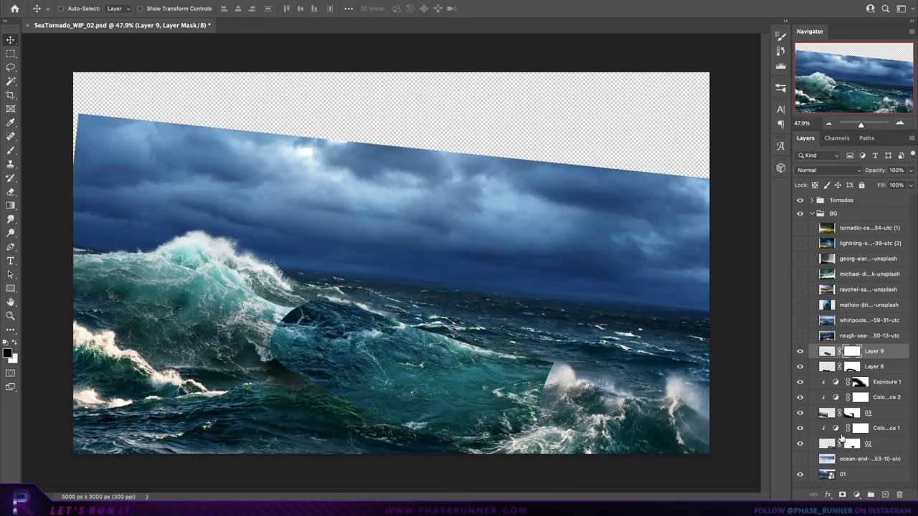
Step: Add a layer mask to the water patch for brush blending
key(b)
scroll(389, 246, up, 2)
click(842, 494)
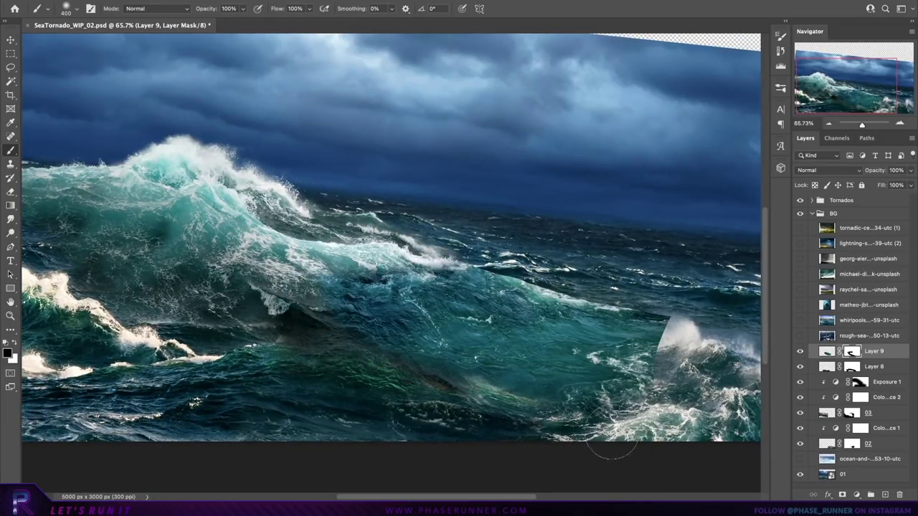
scroll(611, 445, down, 1)
scroll(579, 261, down, 1)
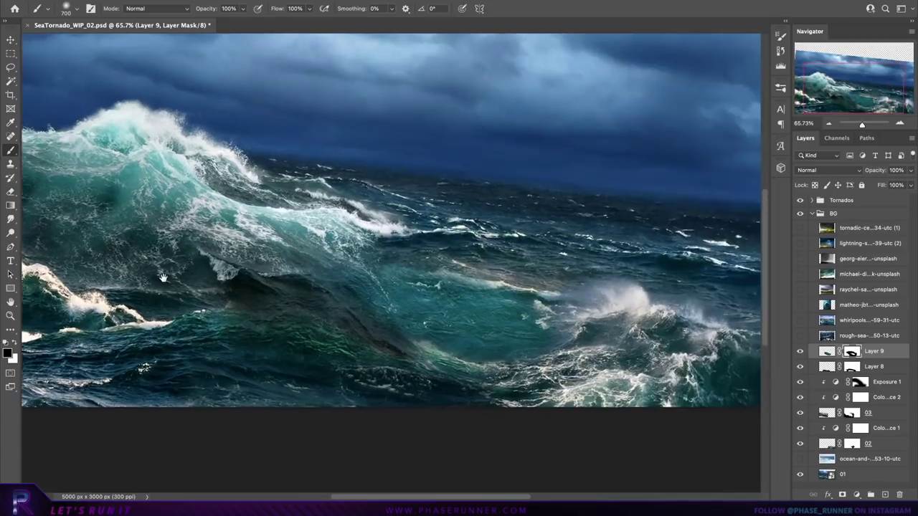
Step: Shift the wave layer about 100 px left and apply Hue/Saturation
key(v)
drag(645, 287, 701, 395)
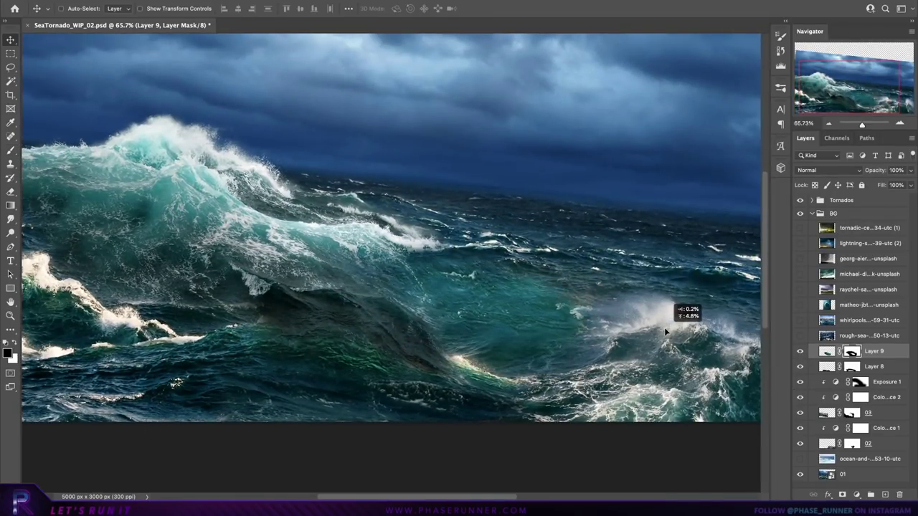
key(ctrl+u)
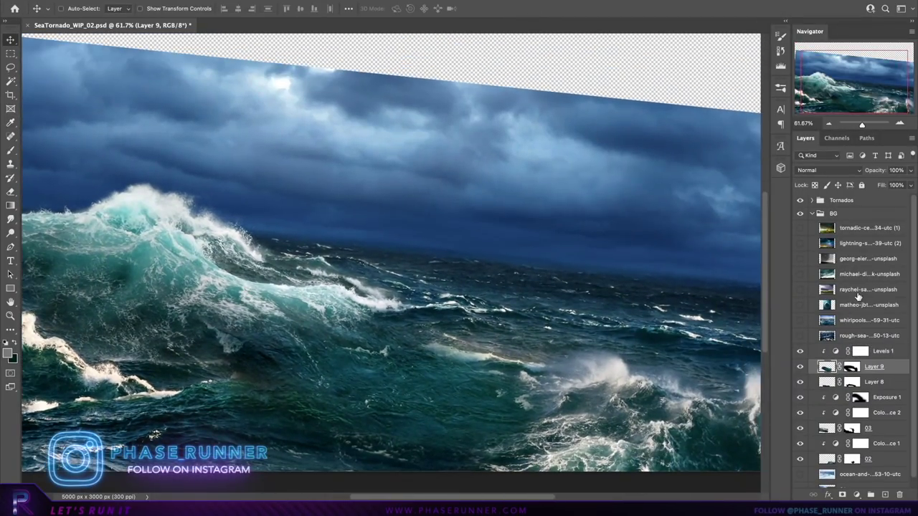
Step: Show the storm photo, delete its lower field strip, and stretch it down to reveal the rain
click(858, 291)
drag(110, 327, 110, 322)
key(Delete)
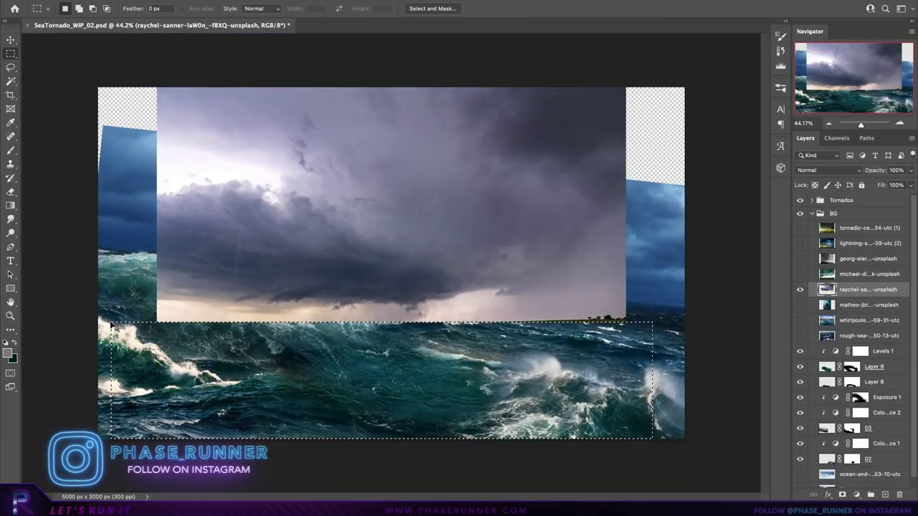
drag(364, 345, 364, 356)
key(Return)
key(e)
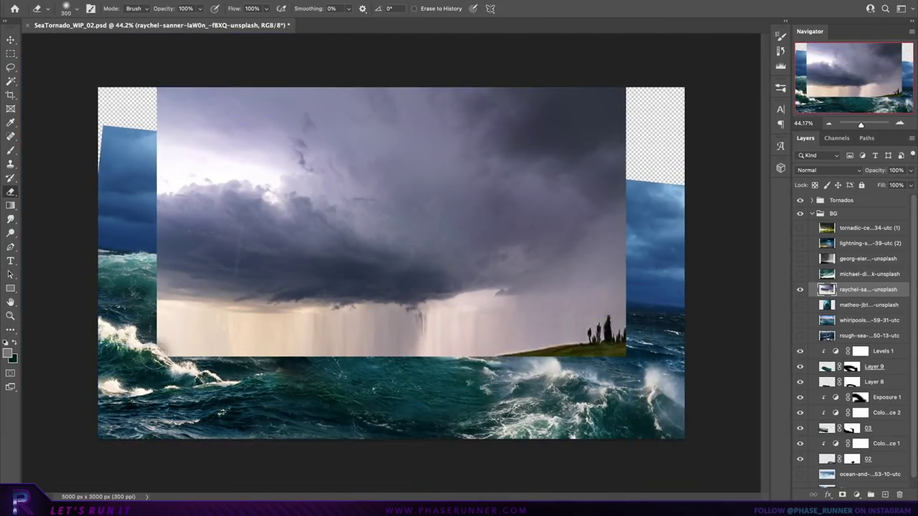
Step: Move the storm photo below the ocean layers, then scale and tilt it to the horizon
drag(858, 290, 858, 465)
drag(338, 243, 338, 173)
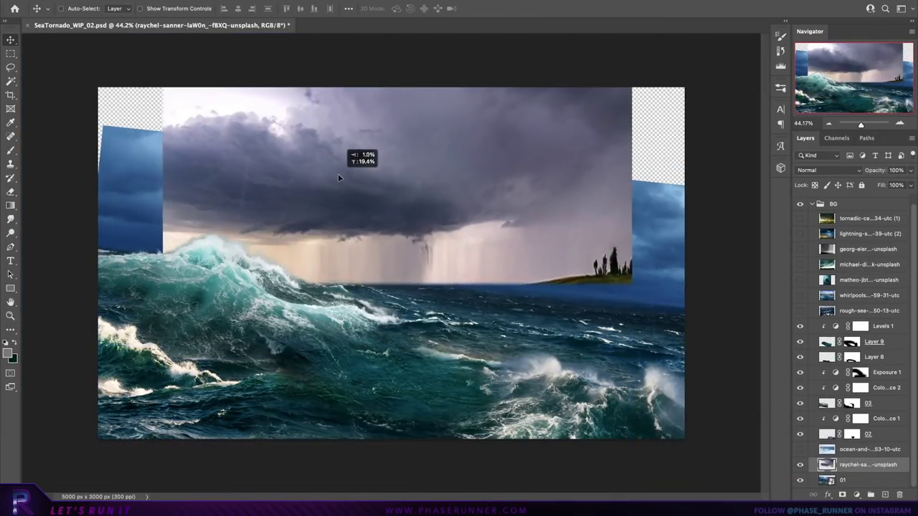
key(ctrl+minus)
key(ctrl+t)
mouse_move(564, 199)
mouse_down()
mouse_move(506, 237)
mouse_move(608, 260)
mouse_move(205, 259)
mouse_move(541, 225)
mouse_up()
key(Return)
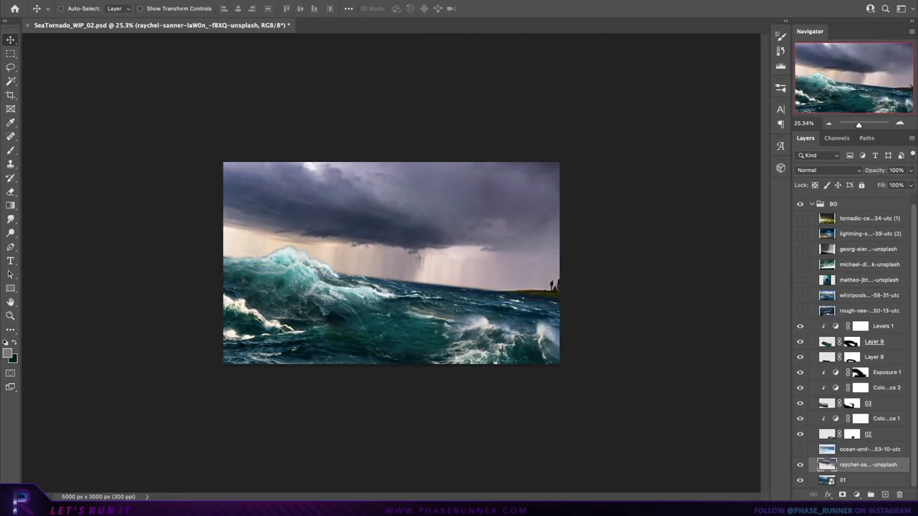
Step: Align the storm sky at 61% opacity, then restore it to full opacity
key(6)
key(1)
scroll(641, 242, up, 5)
drag(636, 248, 611, 273)
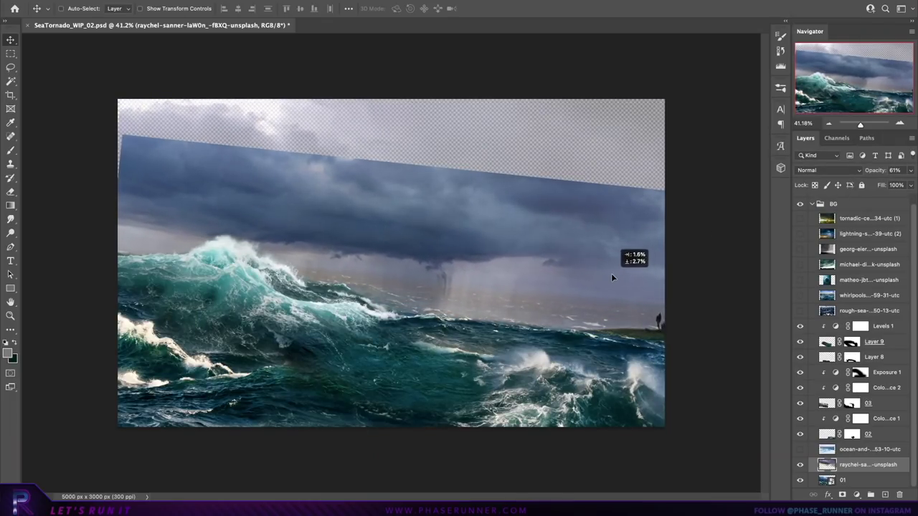
key(0)
scroll(611, 273, down, 3)
key(ctrl+t)
key(Return)
Step: Mask out the storm photo below the sea horizon using a polygonal selection
click(842, 495)
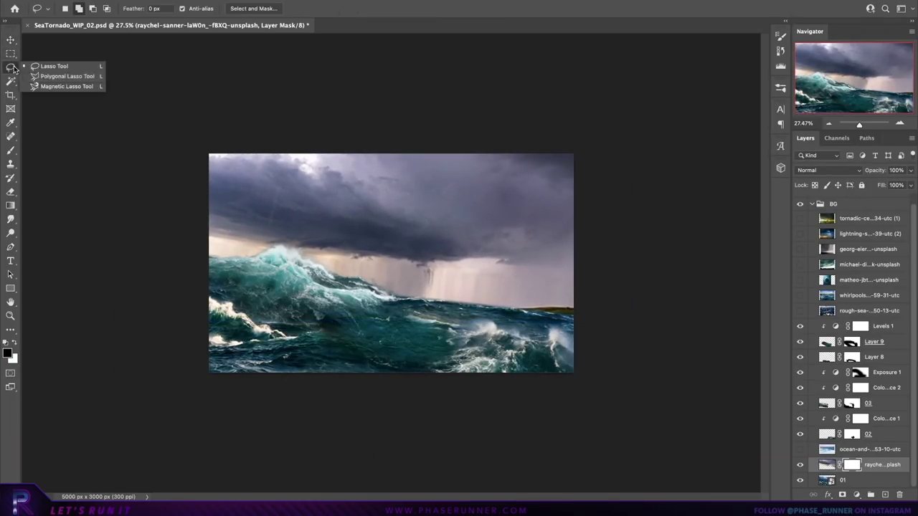
click(66, 76)
key(ctrl+comma)
double_click(613, 438)
key(alt+BackSpace)
key(ctrl+d)
key(ctrl+comma)
scroll(701, 458, up, 2)
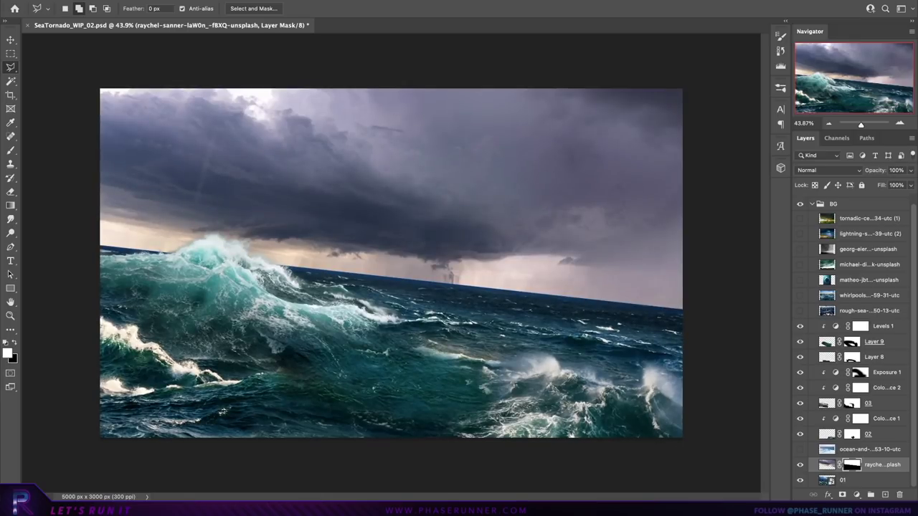
key(v)
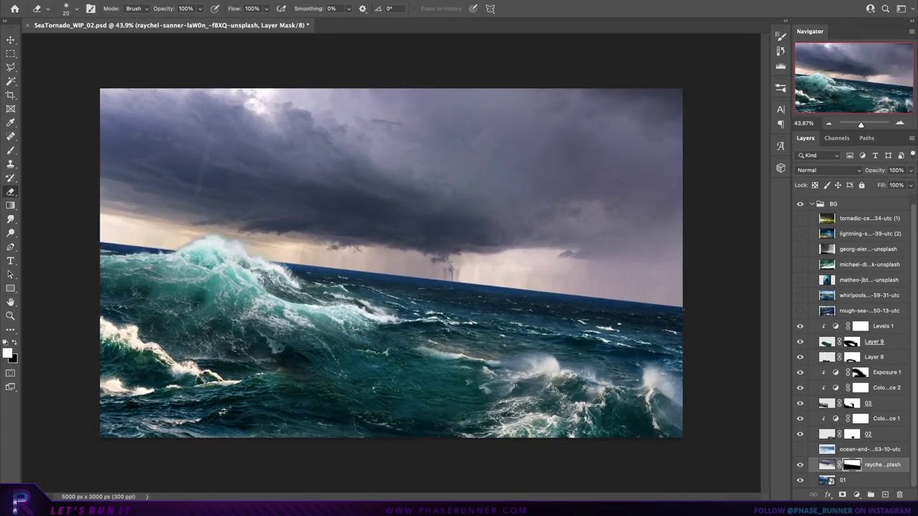
Step: Darken the sky with Brightness -30; Selective Color adds cyan, reduces yellow in Neutrals
click(856, 495)
drag(688, 258, 676, 257)
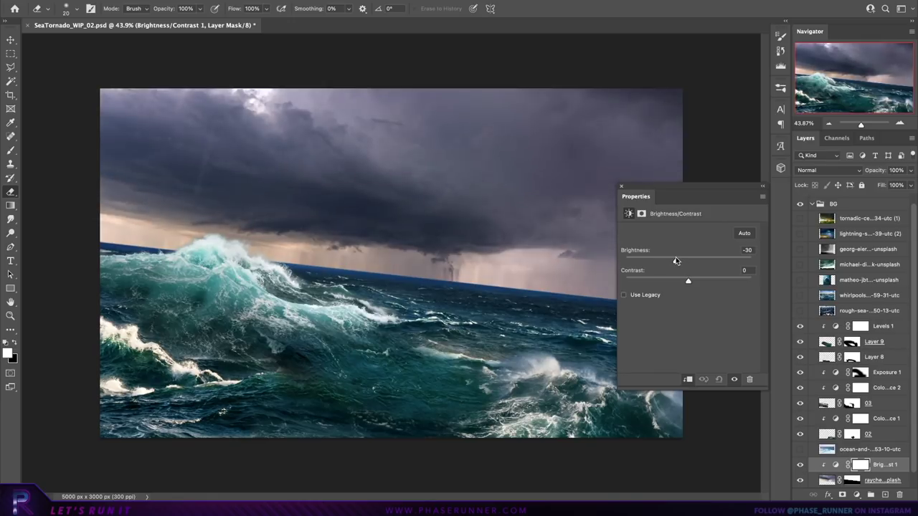
click(622, 187)
click(856, 495)
click(846, 492)
click(698, 244)
click(681, 301)
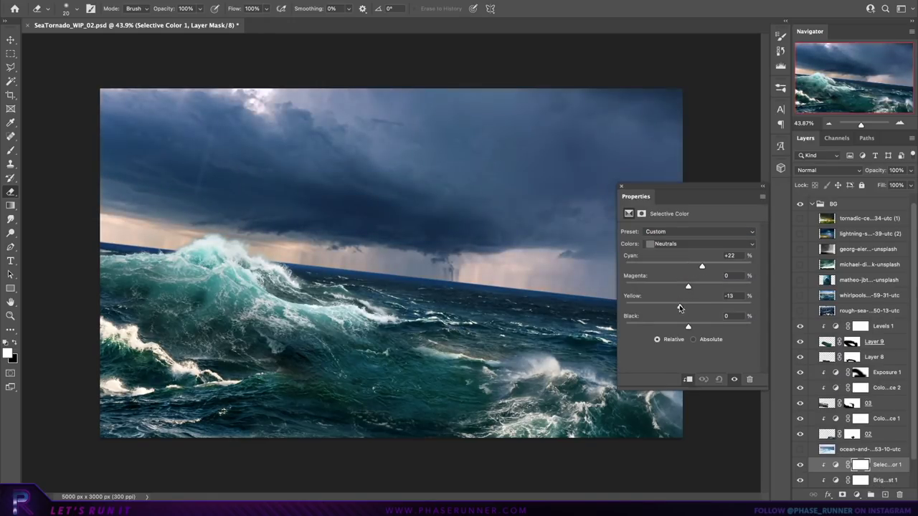
click(621, 186)
key(v)
scroll(859, 364, up, 1)
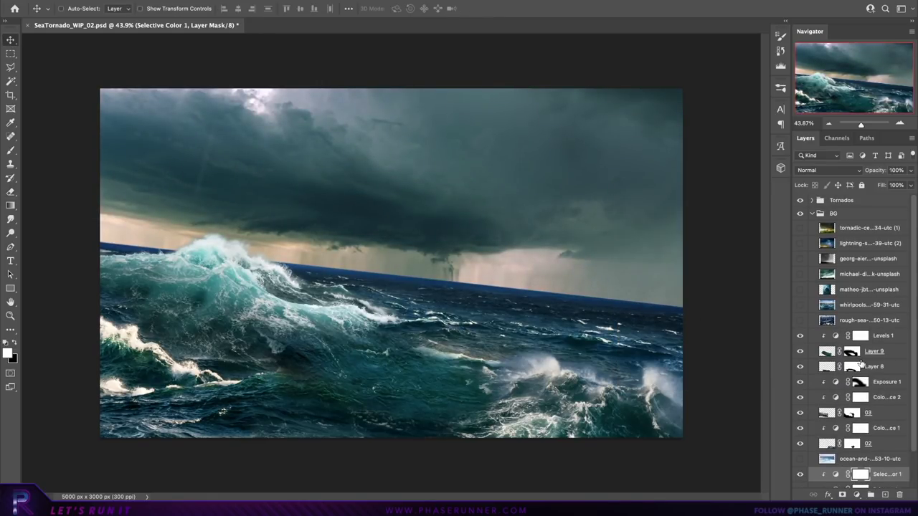
Step: Flip Tornado.J03.2k vertically and place it on the big wave at left
click(860, 338)
click(800, 338)
key(ctrl+t)
right_click(425, 233)
click(458, 494)
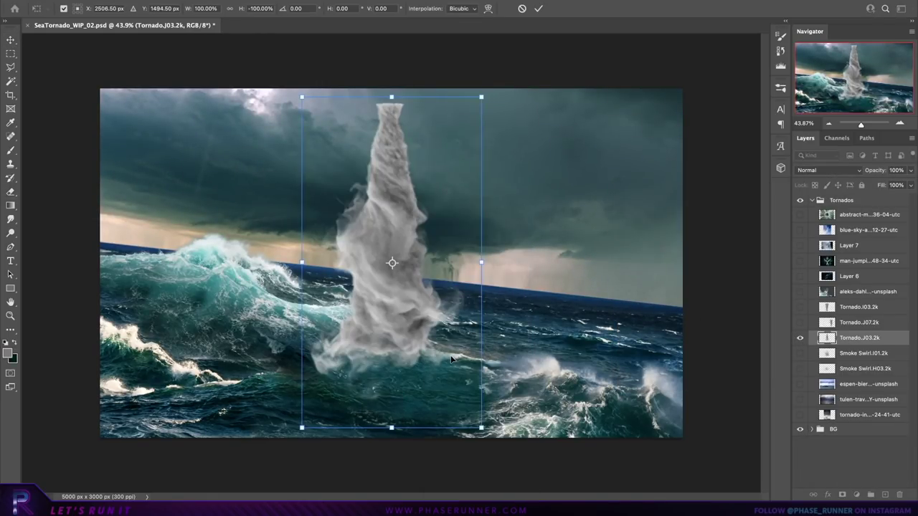
mouse_move(476, 427)
mouse_down()
mouse_move(320, 324)
mouse_move(292, 328)
mouse_up()
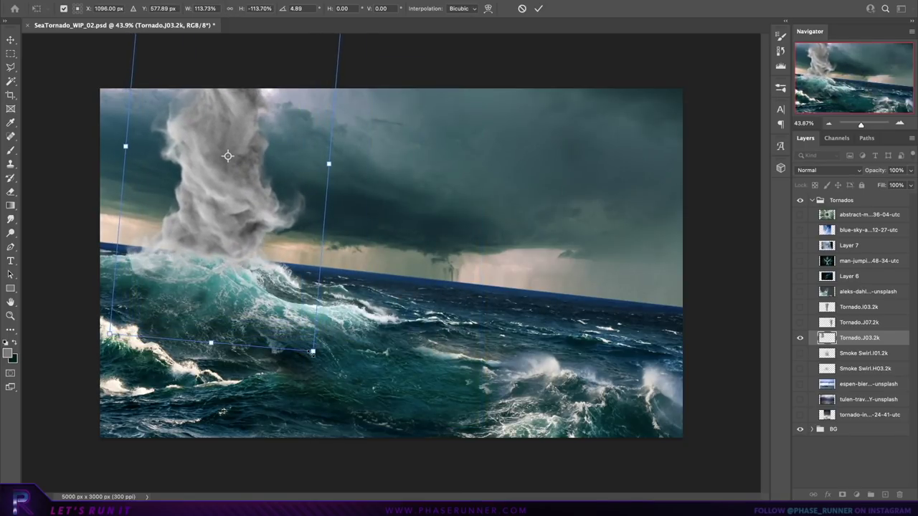
key(Return)
Step: Clip a Color Balance to the tornado and darken its upper part with a dark fill at 90% opacity
click(856, 495)
click(864, 480)
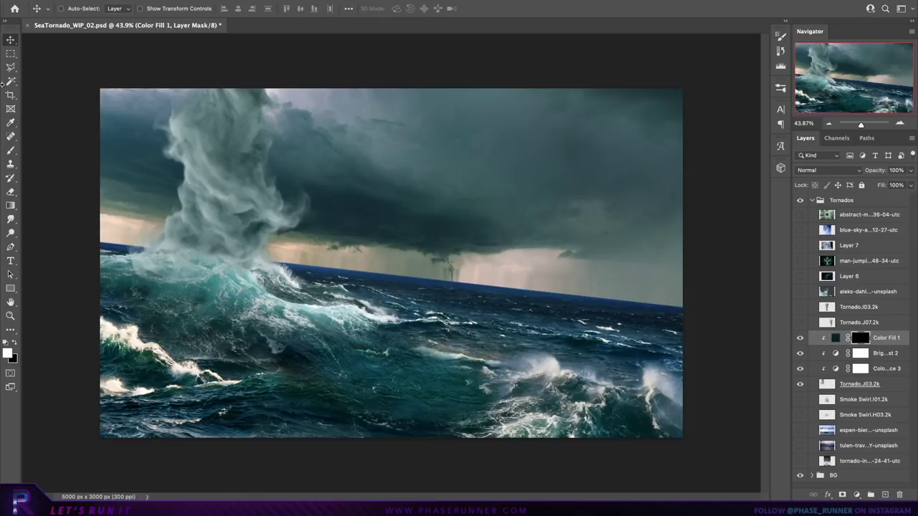
drag(199, 13, 221, 20)
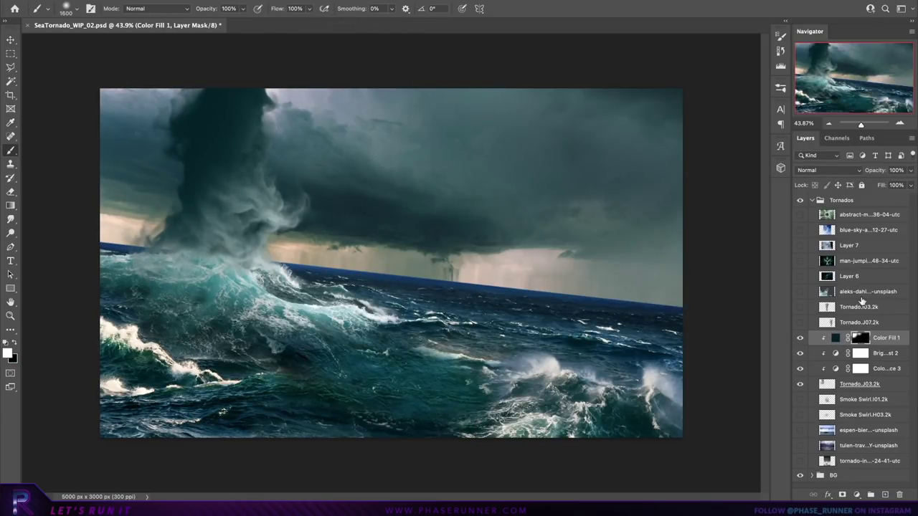
double_click(834, 338)
click(434, 318)
click(892, 170)
text(90)
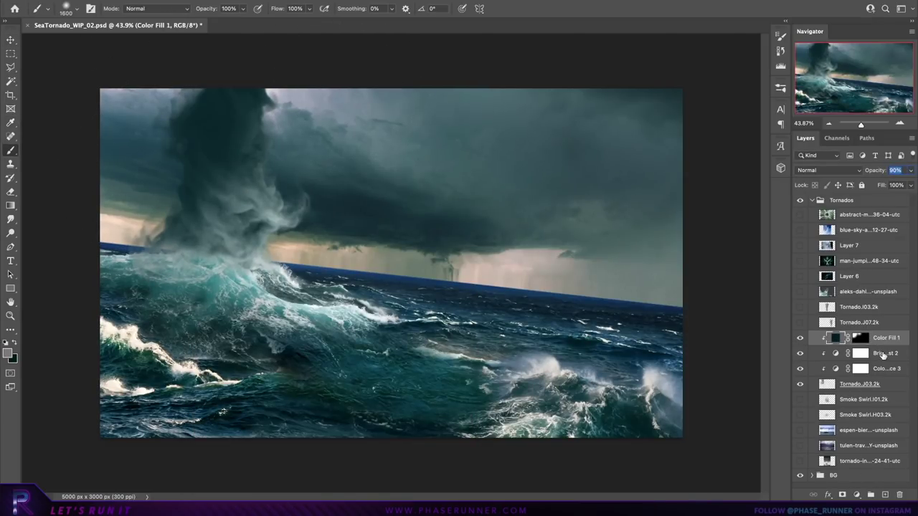
Step: Add a clipped teal Color Fill in Screen mode, masked to glow near the tornado base
click(856, 495)
click(850, 416)
click(549, 317)
click(828, 170)
click(820, 250)
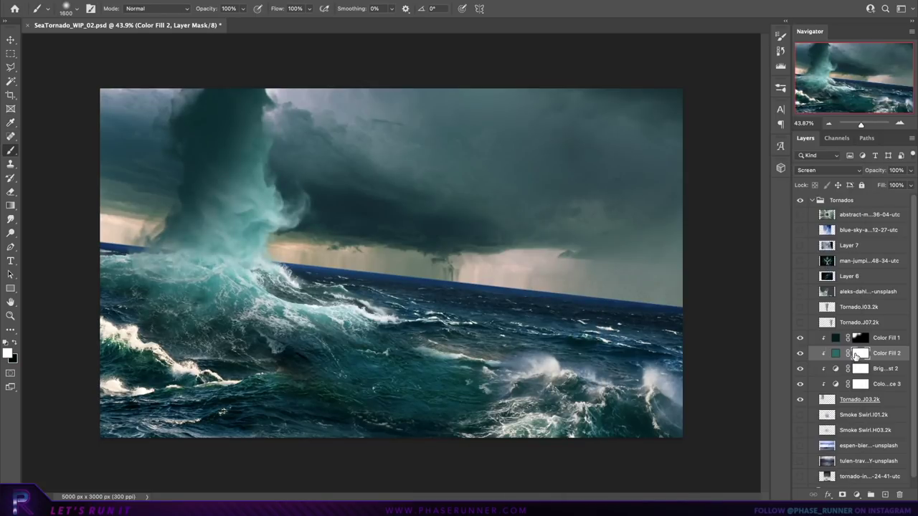
key(ctrl+i)
drag(215, 243, 203, 280)
Step: Reconfirm the dark fill colour and enlarge the left tornado slightly
double_click(835, 338)
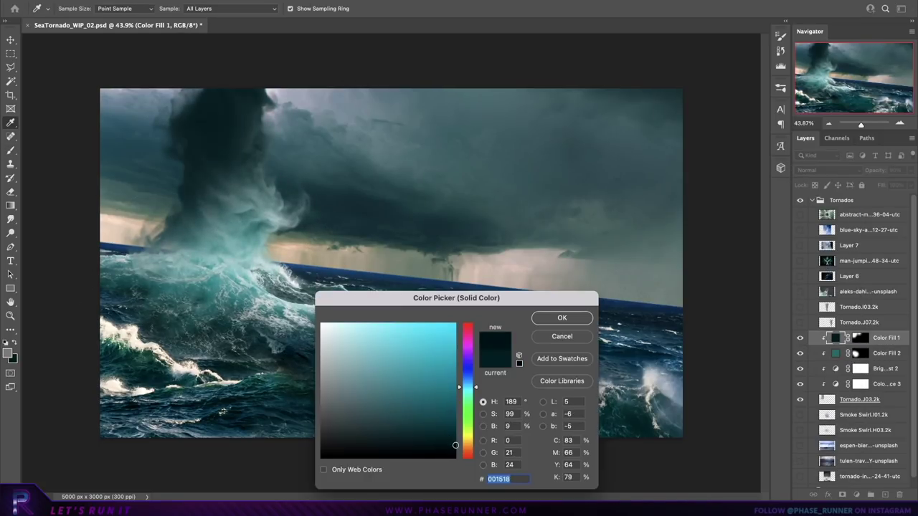
click(557, 338)
click(859, 399)
key(ctrl+t)
key(ctrl+0)
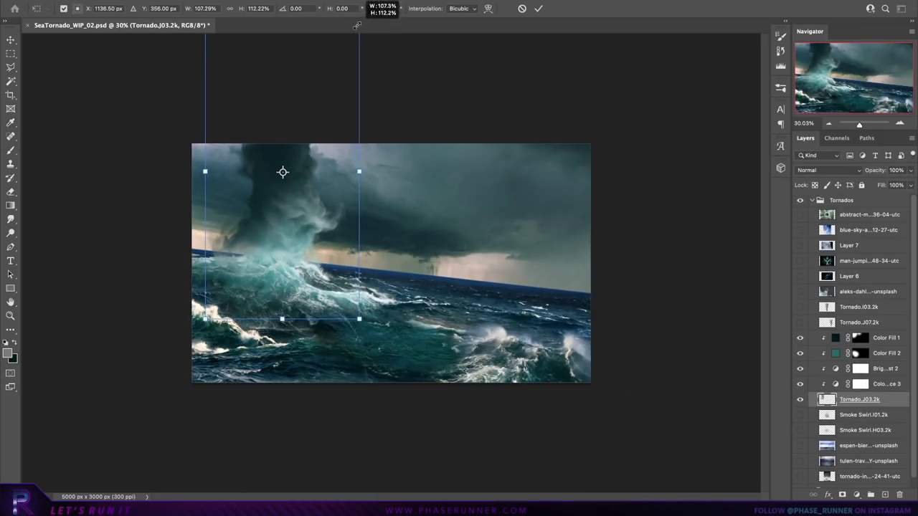
drag(356, 26, 353, 28)
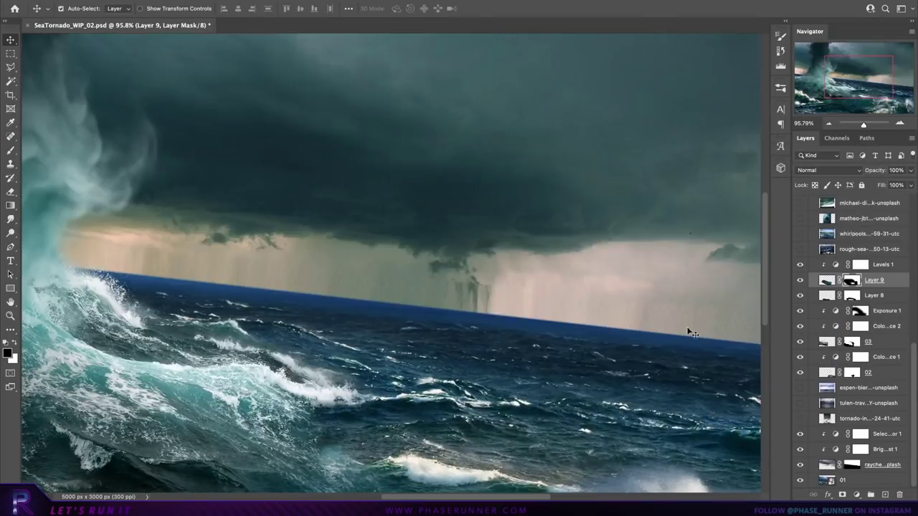
Step: Stretch Tornado.J07.2k taller past the top and fix it at the right
key(b)
scroll(567, 423, down, 3)
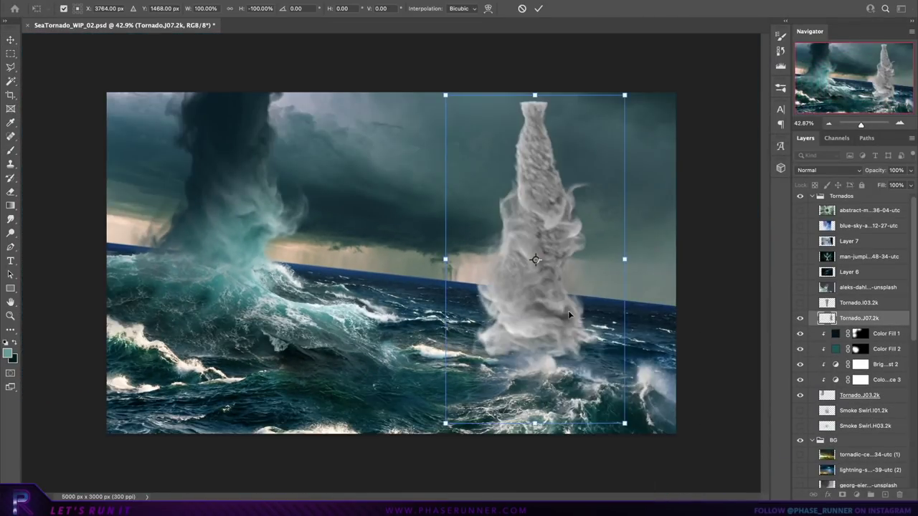
mouse_move(536, 93)
mouse_down()
mouse_move(541, 6)
mouse_move(549, 233)
mouse_up()
key(Return)
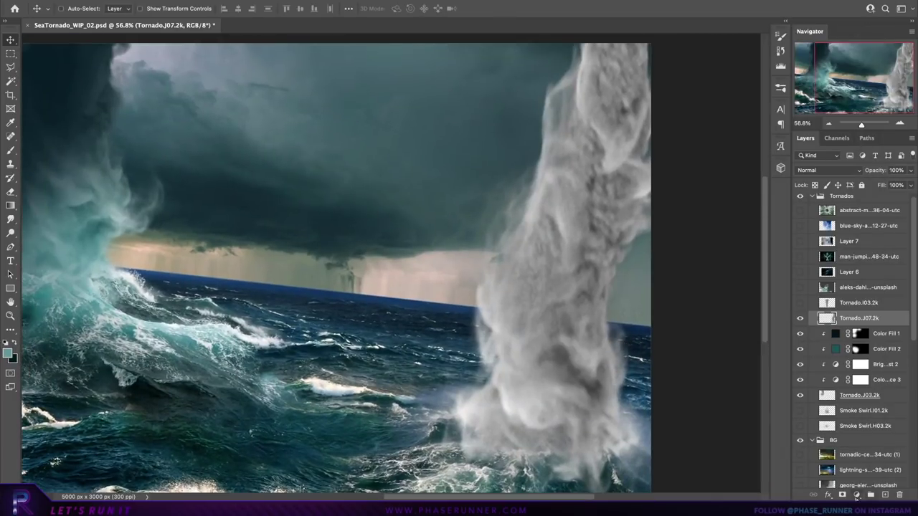
Step: Darken the right tornado with a clipped Exposure layer and add a Color Balance
click(856, 495)
click(875, 430)
drag(728, 272, 695, 272)
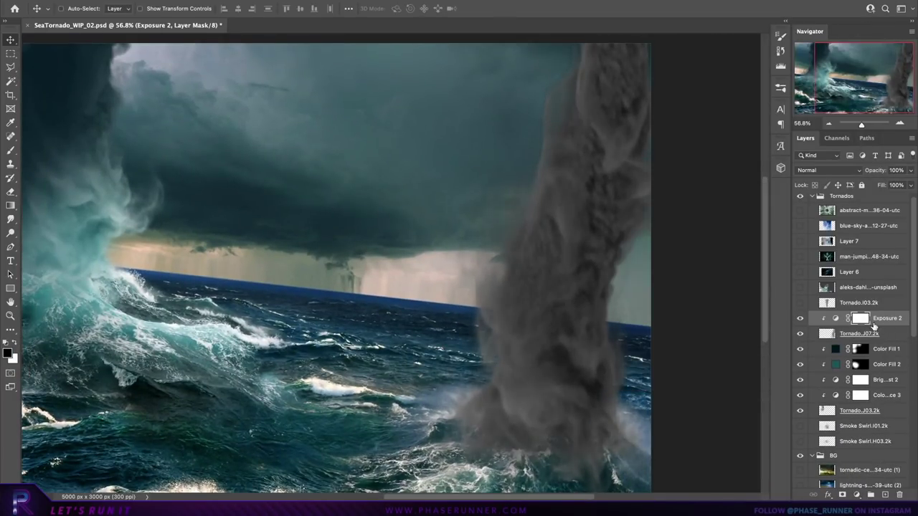
click(855, 494)
click(867, 488)
click(622, 186)
Step: Target the exposure mask with a brush enlarged to 2300
click(860, 333)
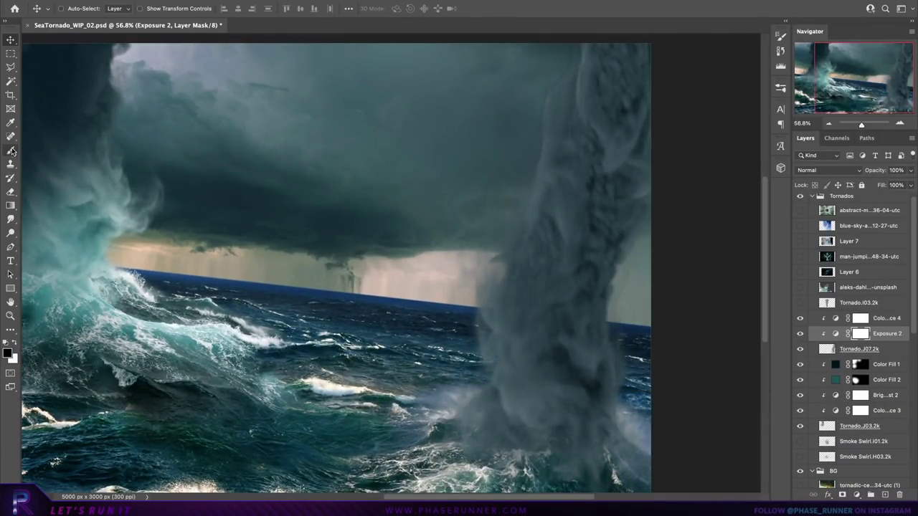
key(b)
scroll(700, 328, down, 2)
key(])
key(])
key(])
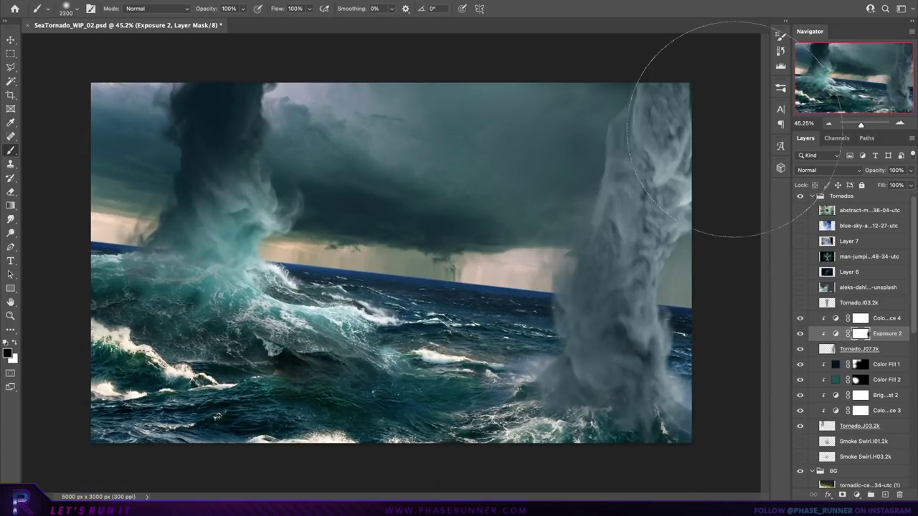
key(])
key(])
key(])
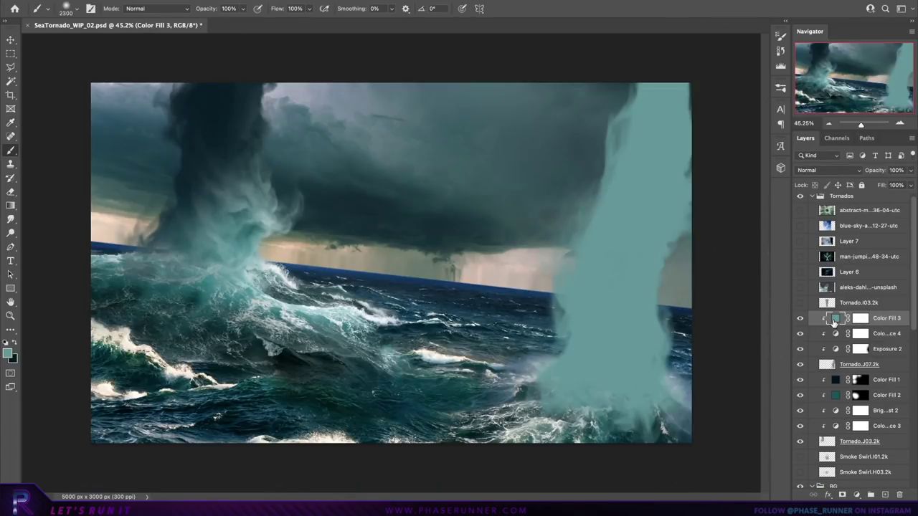
Step: Add a darker teal Color Fill in Color Dodge and paint its glow out on the right
click(828, 170)
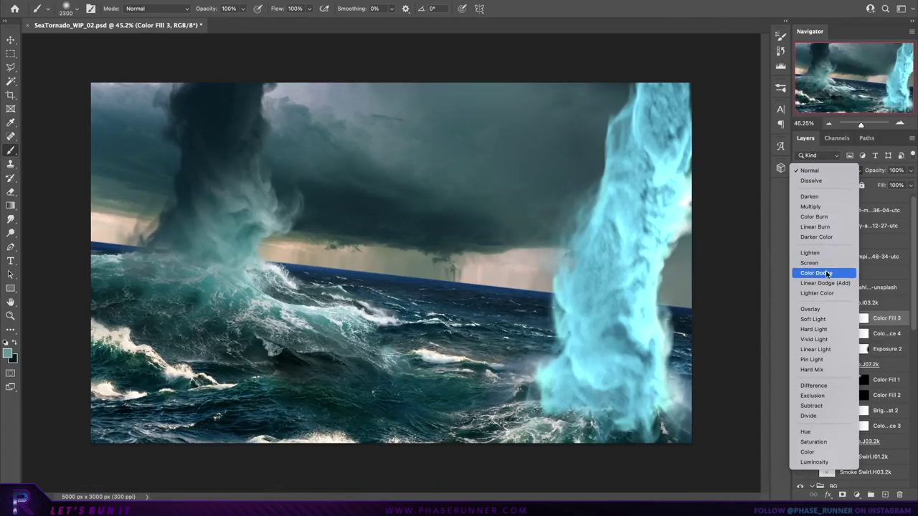
click(820, 239)
double_click(835, 317)
click(169, 438)
click(380, 342)
mouse_move(655, 399)
mouse_down()
mouse_move(631, 179)
mouse_move(543, 41)
mouse_up()
Step: Clip a sampled dark-teal Color Fill to the right tornado and paint it over the funnel
key(ctrl+alt+g)
click(633, 438)
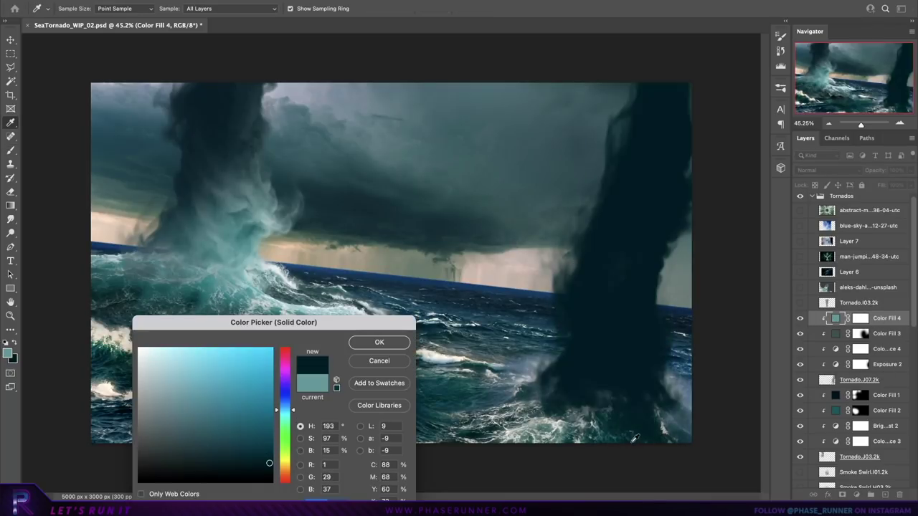
key(Return)
key(b)
mouse_move(716, 416)
mouse_down()
mouse_move(434, 301)
mouse_move(558, 55)
mouse_up()
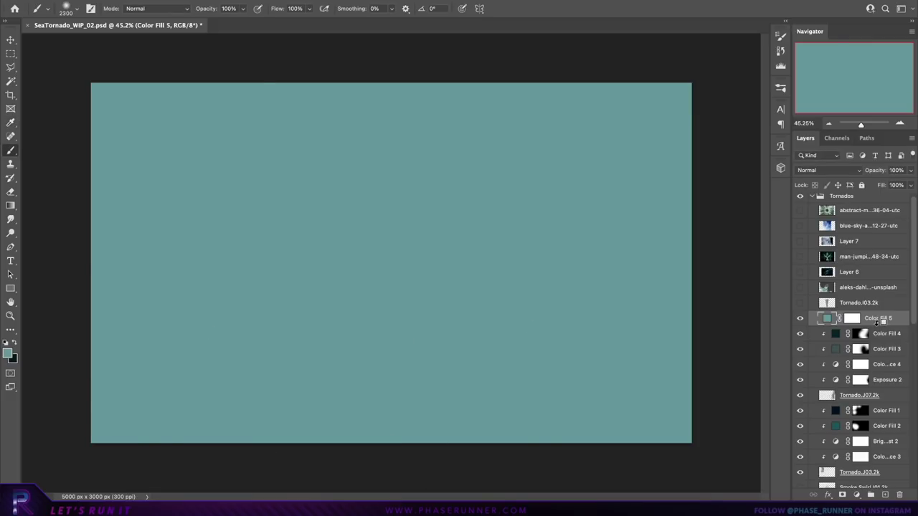
key(ctrl+alt+g)
Step: Add Color Fill 5 and paint its mask to cut the blue tint on the right tornado
click(164, 389)
click(379, 342)
key(b)
drag(727, 205, 717, 440)
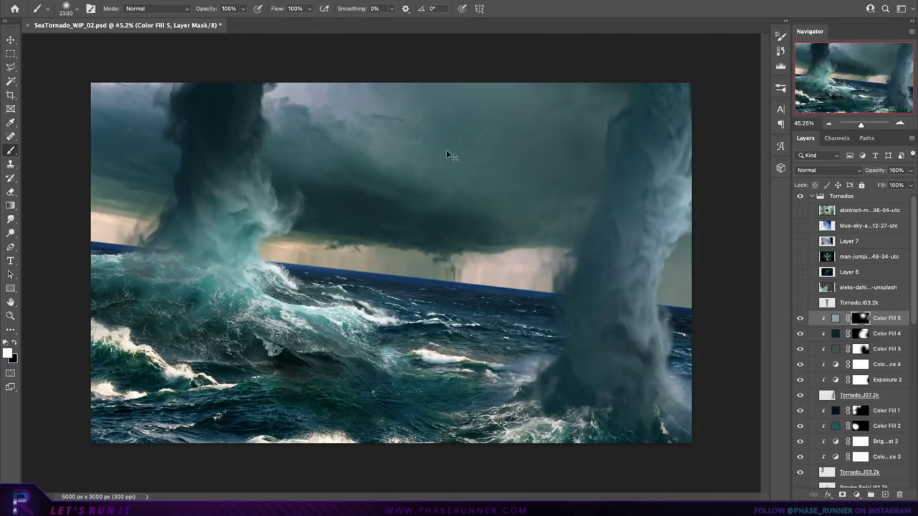
Step: Show and select the tulen-trav purple storm-sky photo layer
key(v)
scroll(204, 261, up, 3)
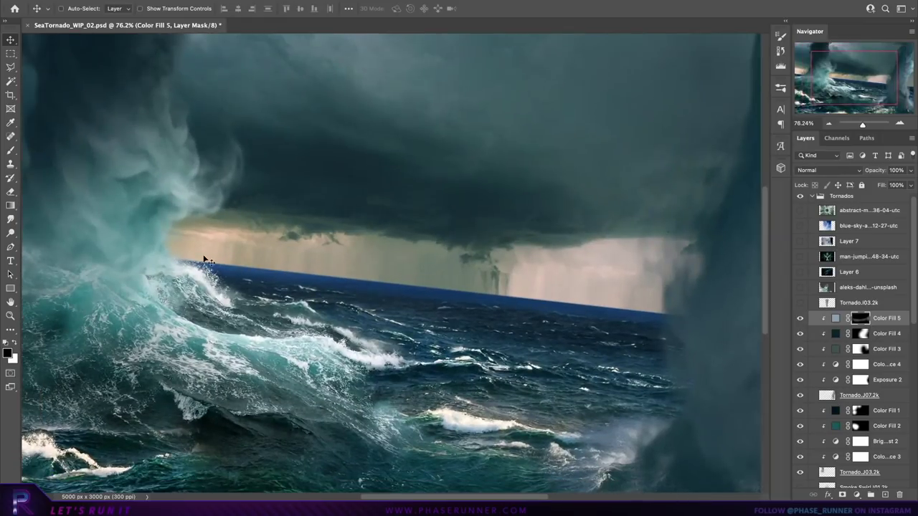
scroll(853, 358, down, 10)
click(800, 403)
click(867, 403)
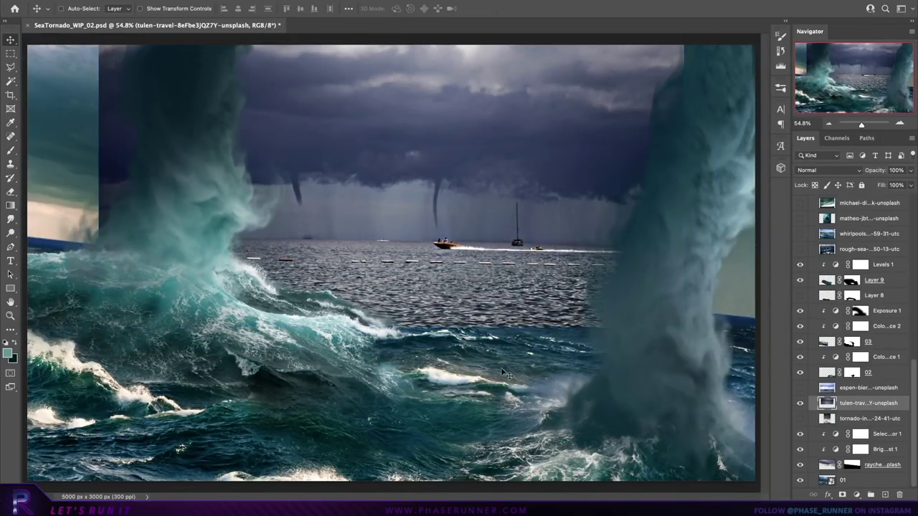
Step: Copy the distant-funnel sky band to Layer 10, move it down and rotate it slightly
key(m)
key(ctrl+minus)
drag(189, 119, 642, 248)
key(ctrl+bracketleft)
key(ctrl+bracketleft)
key(ctrl+t)
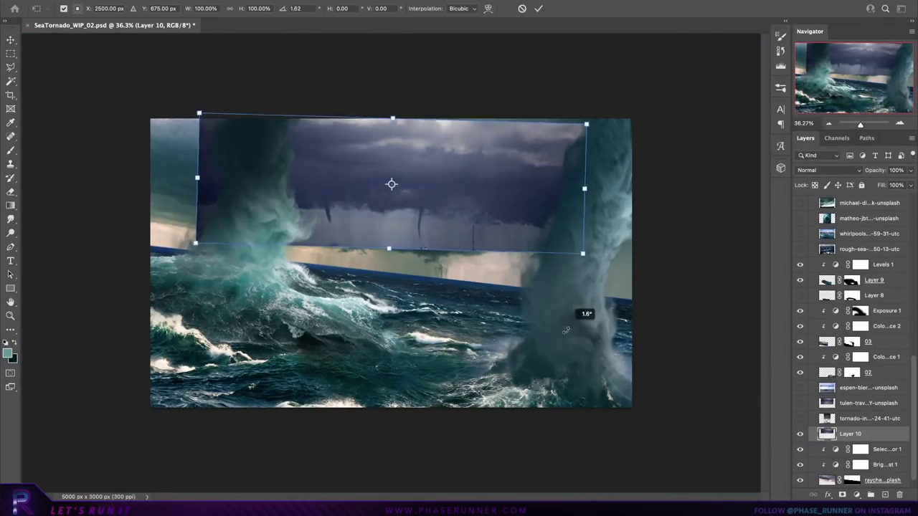
drag(580, 311, 552, 198)
key(Return)
Step: Lower Layer 10's opacity, then shrink and place it along the horizon
drag(911, 170, 893, 184)
key(ctrl+t)
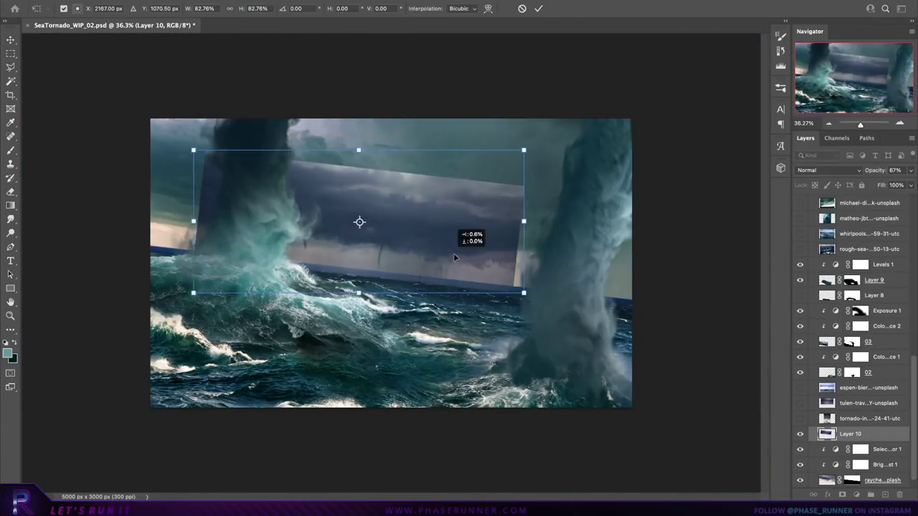
drag(453, 253, 515, 267)
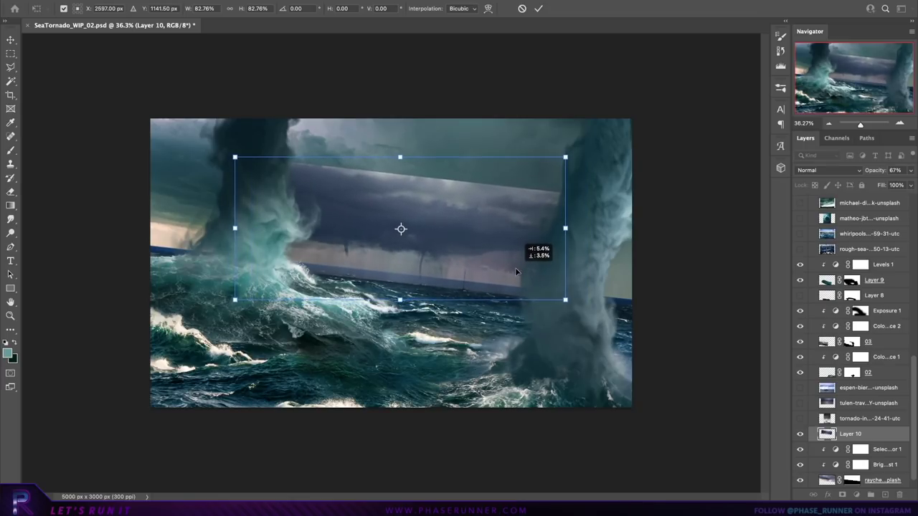
key(Return)
Step: Clip Color Balance 5 (Yellow/Blue −22) to Layer 10 and mask away its hard edges
click(856, 494)
click(878, 388)
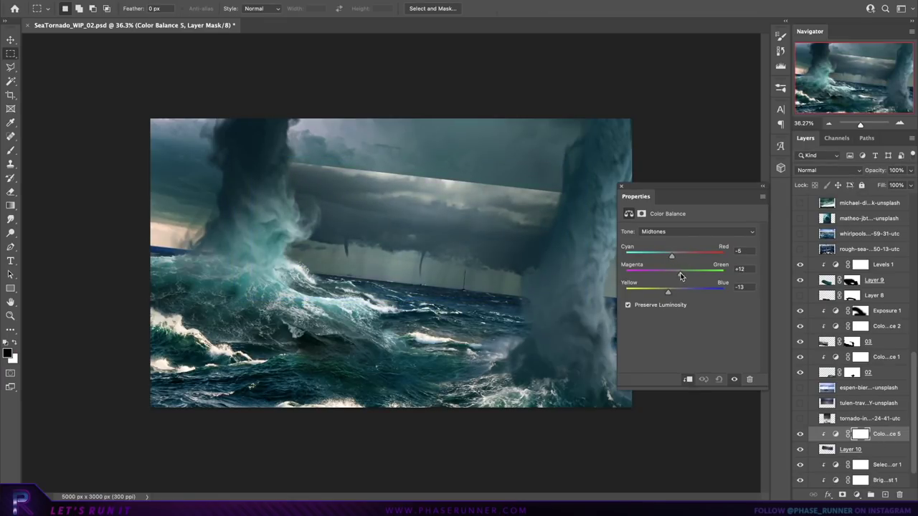
click(850, 448)
click(841, 495)
key(b)
scroll(381, 369, up, 3)
drag(588, 365, 697, 164)
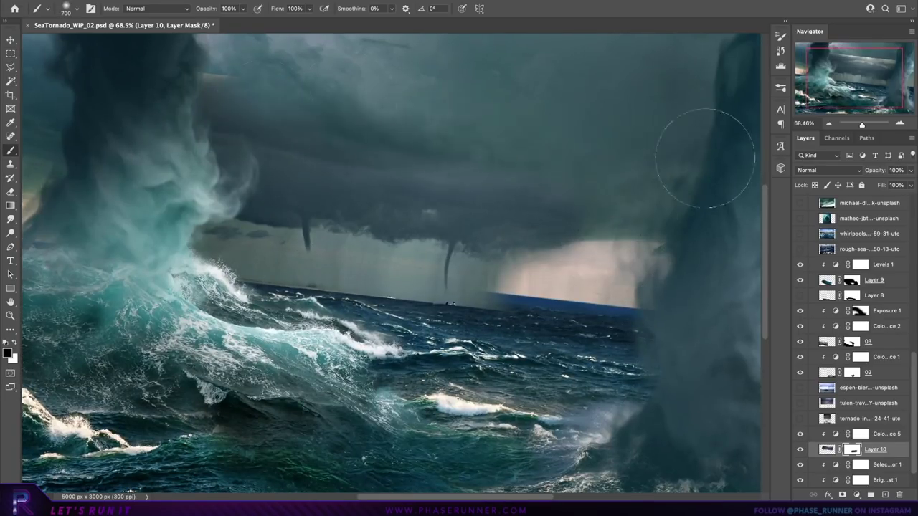
Step: Blend Layer 10 into the horizon on its mask and review its Color Balance
scroll(696, 164, left, 2)
key(v)
drag(487, 89, 493, 93)
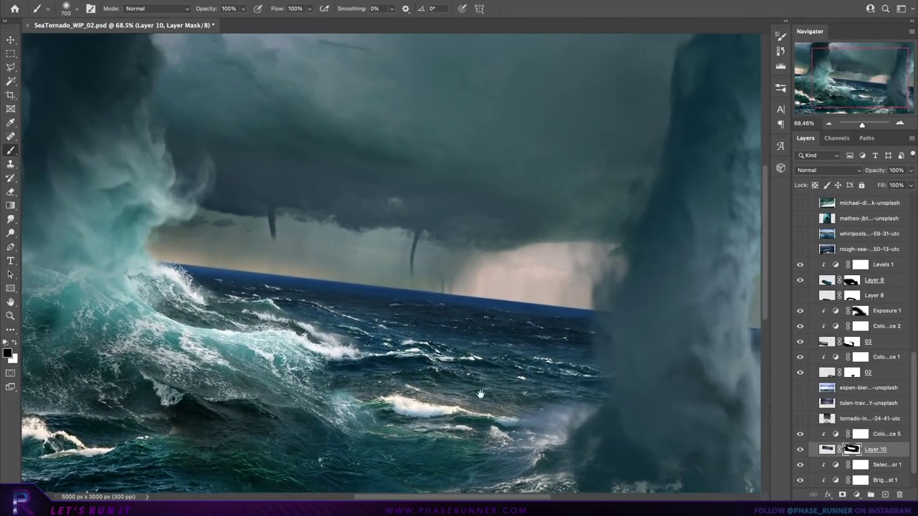
click(859, 434)
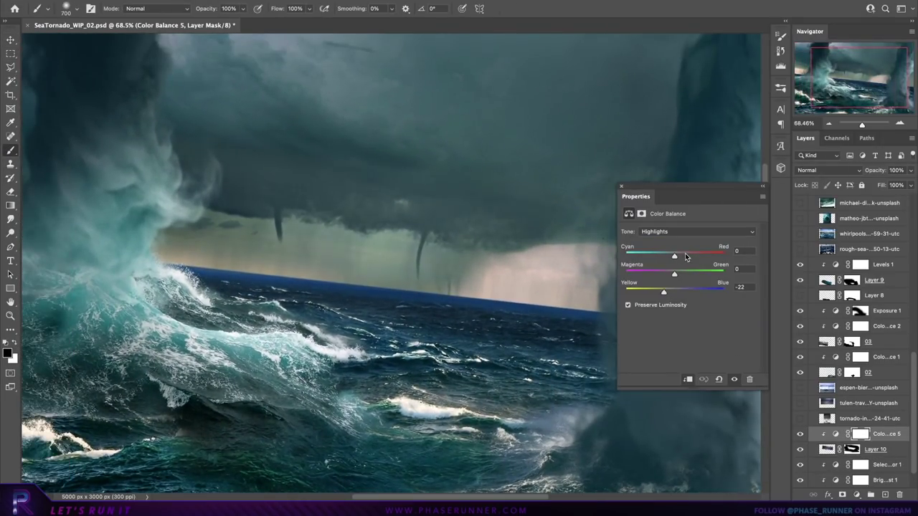
click(621, 185)
alt+scroll(623, 188, down, 2)
click(874, 449)
key(o)
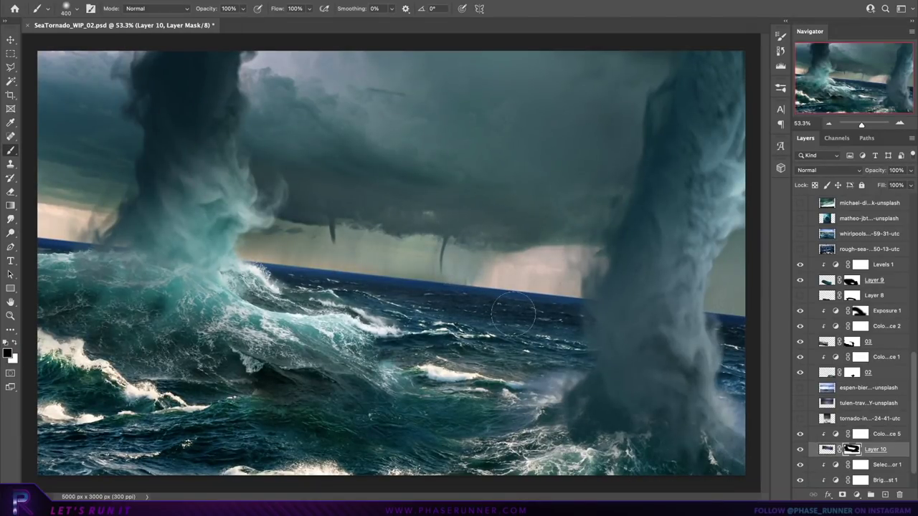
Step: Raise the sky band's contrast with a clipped Brightness/Contrast 3 (6, 17)
click(855, 494)
drag(688, 262, 684, 262)
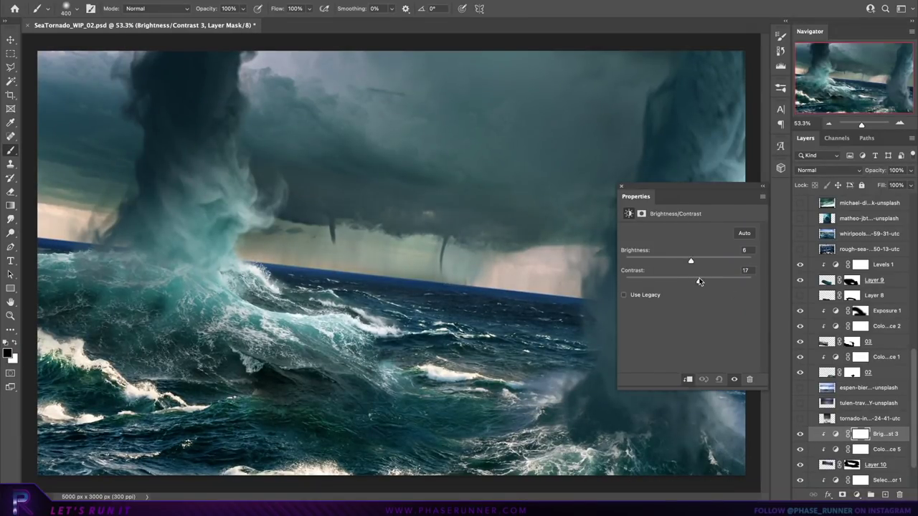
click(621, 186)
click(851, 464)
key(bracketright)
key(bracketright)
key(bracketright)
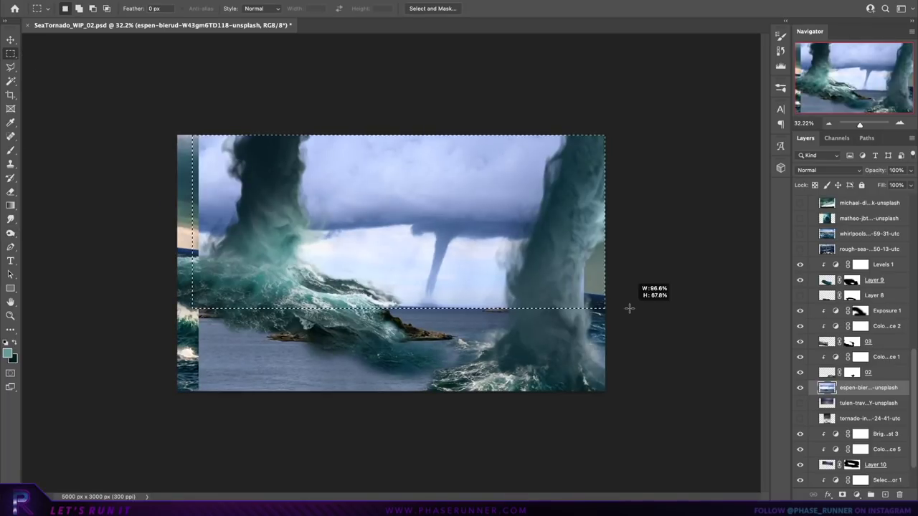
Step: Rotate and place the espen-bierud sky as Layer 11, darken it and hide its hard edges
drag(534, 156, 455, 266)
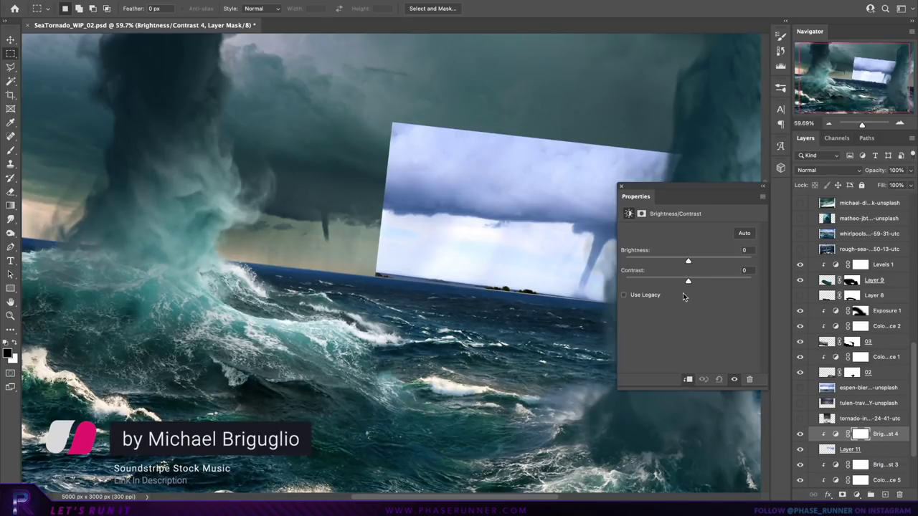
mouse_move(683, 293)
mouse_down()
mouse_move(653, 235)
mouse_move(679, 257)
mouse_up()
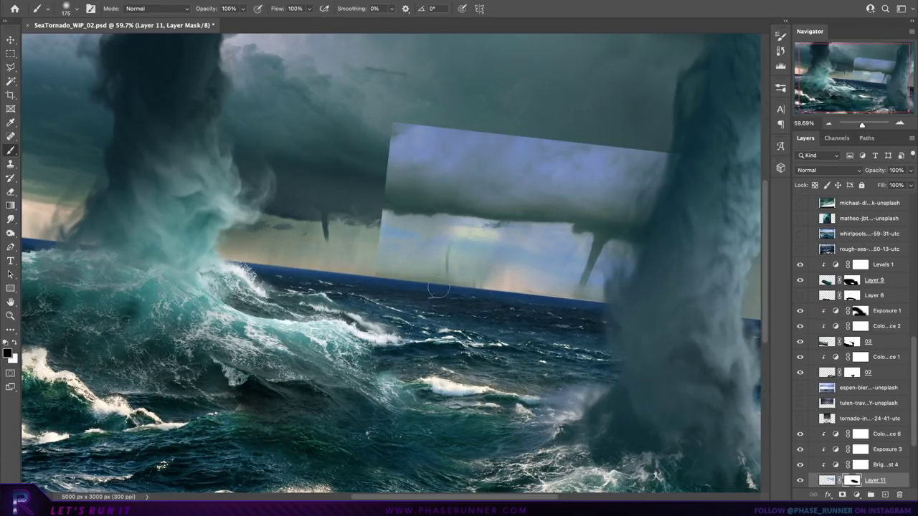
mouse_move(439, 289)
mouse_down()
mouse_move(459, 215)
mouse_move(670, 293)
mouse_up()
scroll(694, 181, right, 5)
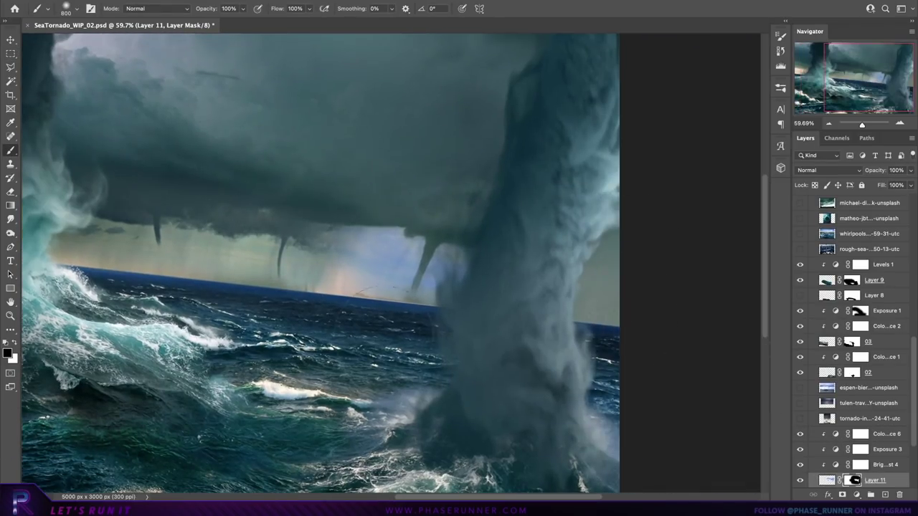
scroll(889, 455, down, 1)
Step: Tint Layer 11's midtones blue with Color Balance 6 (Yellow/Blue −32), undoing a Selective Color try
click(856, 494)
click(882, 418)
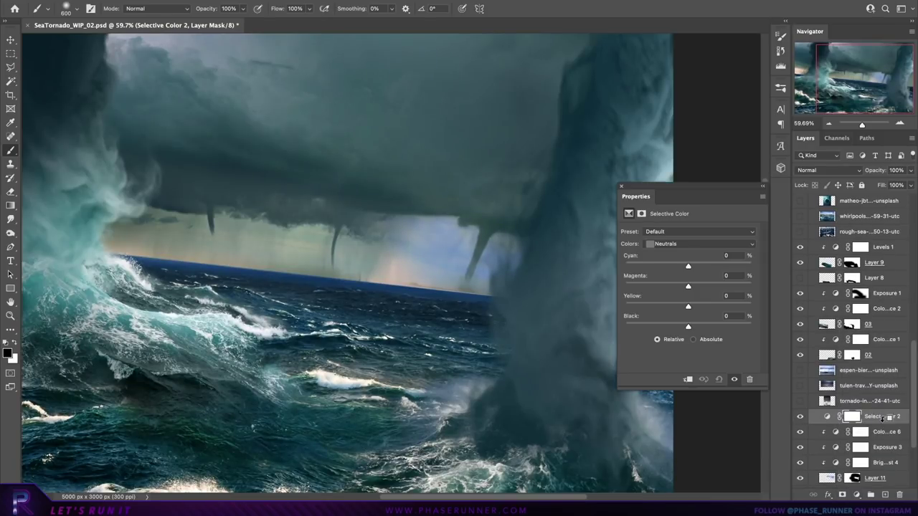
key(ctrl+z)
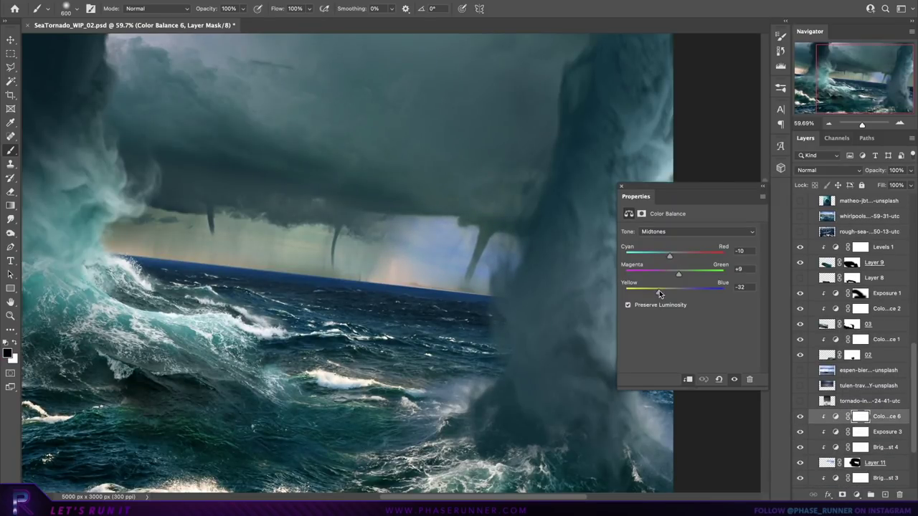
click(888, 463)
click(826, 171)
click(852, 463)
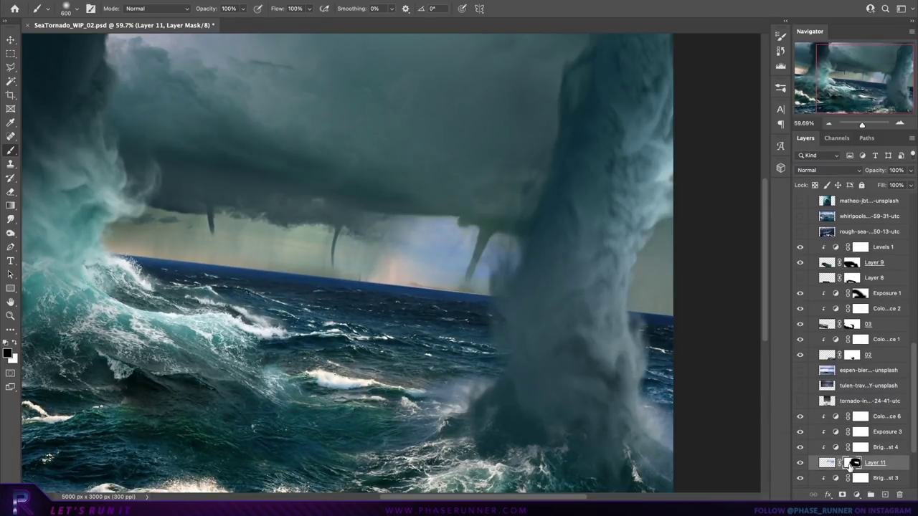
Step: Shrink Layer 11 between the tornadoes and select part of the georg-eiermann cloud photo
key(ctrl+t)
drag(375, 131, 455, 175)
drag(580, 244, 542, 241)
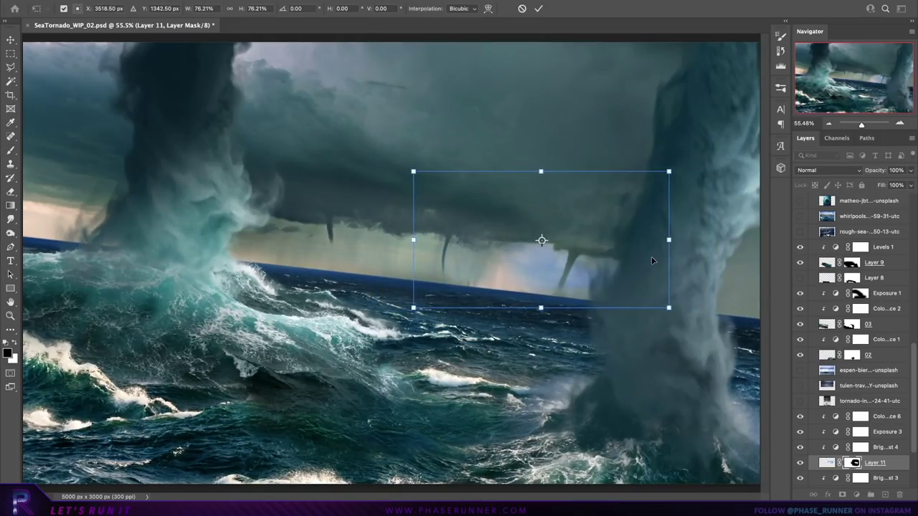
drag(670, 172, 704, 134)
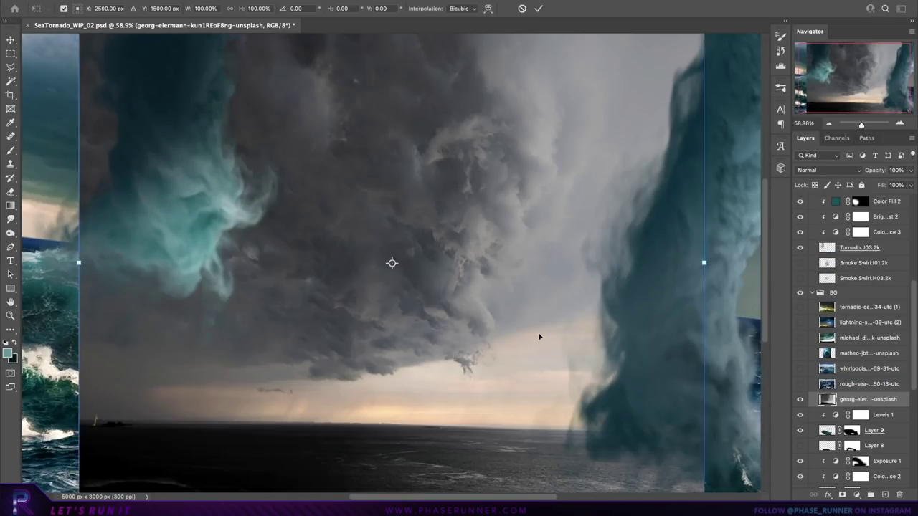
drag(592, 384, 184, 349)
Step: Rotate the georg-eiermann cloud strip up into the sky
right_click(867, 400)
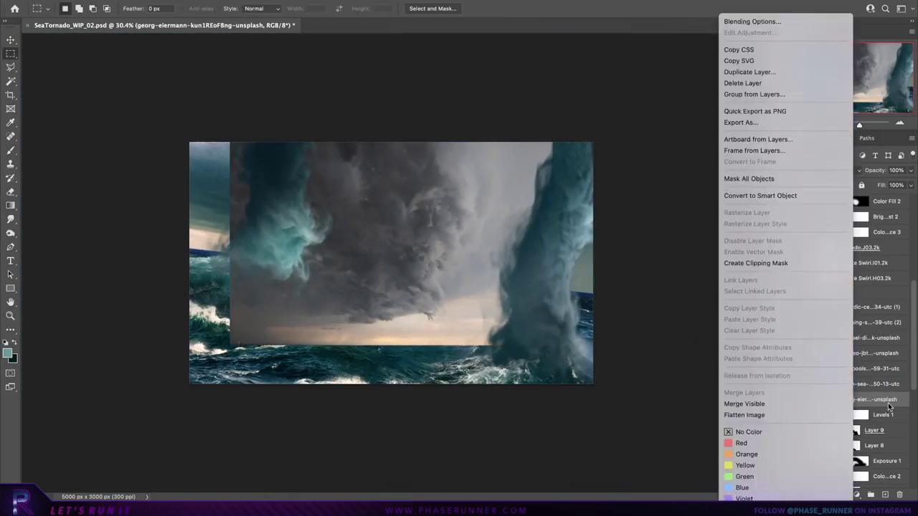
key(ctrl+t)
drag(540, 74, 517, 152)
key(Return)
key(ctrl+0)
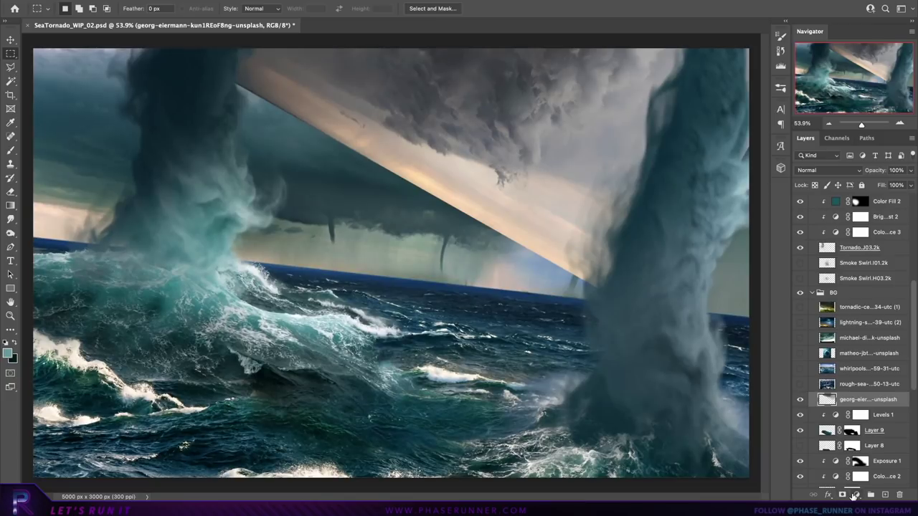
Step: Paint the cloud strip's mask to blend its hard edge into the storm clouds
click(856, 494)
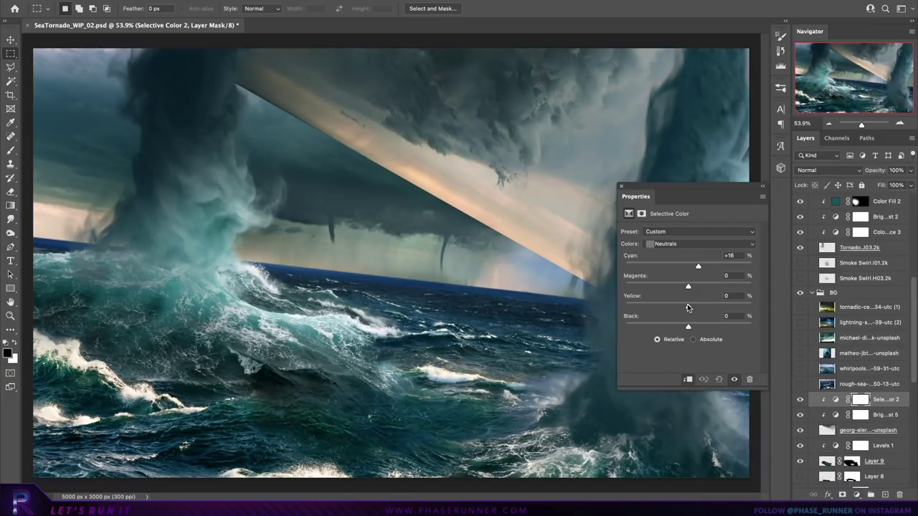
click(852, 430)
key(b)
scroll(358, 287, up, 2)
drag(646, 286, 502, 251)
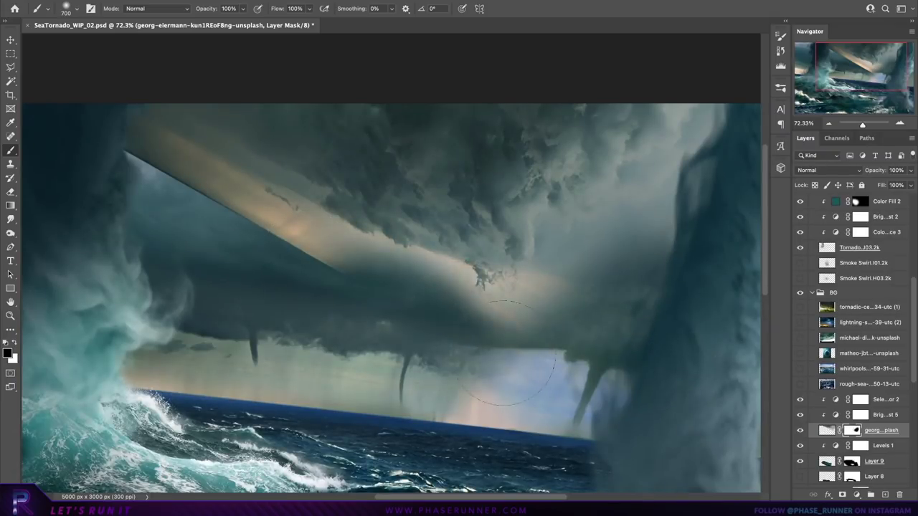
drag(573, 287, 261, 316)
Step: Darken part of the clouds with a masked Brightness/Contrast 6 layer
key(F2)
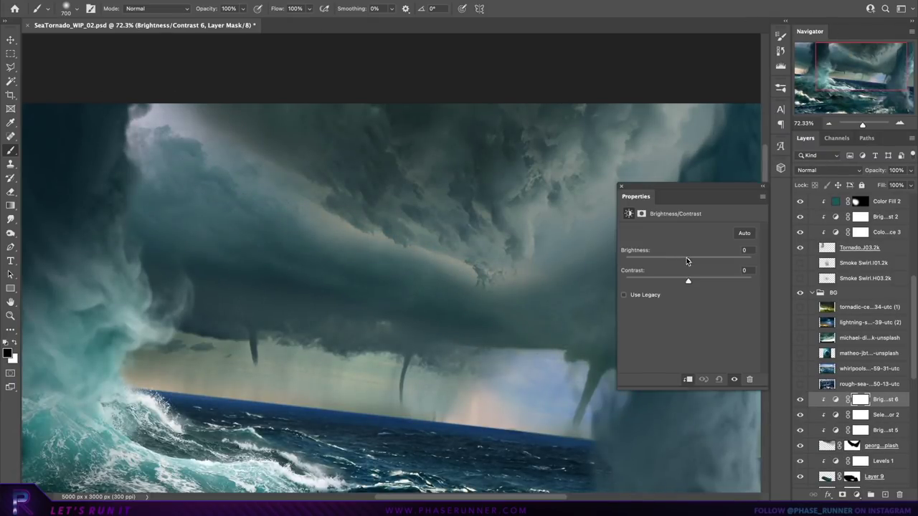
drag(668, 281, 707, 282)
key(ctrl+i)
key(x)
key(bracketright)
key(bracketright)
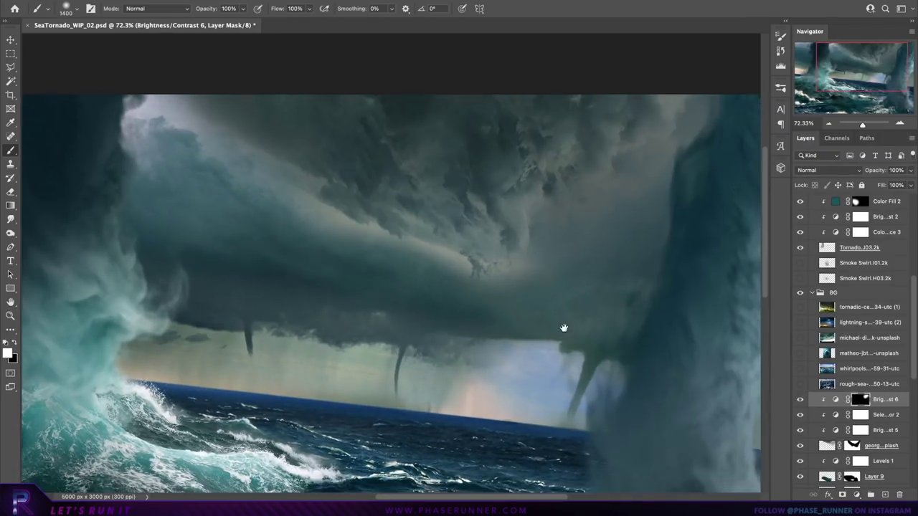
drag(564, 328, 344, 402)
Step: Narrow the cloud strip horizontally and nudge it slightly right
key(ctrl+0)
key(ctrl+t)
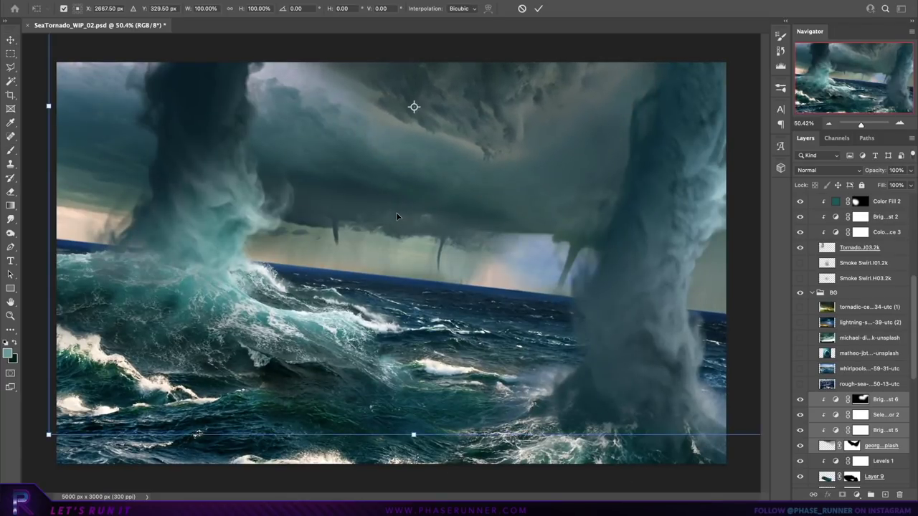
scroll(395, 212, down, 2)
drag(637, 160, 607, 158)
drag(550, 218, 549, 219)
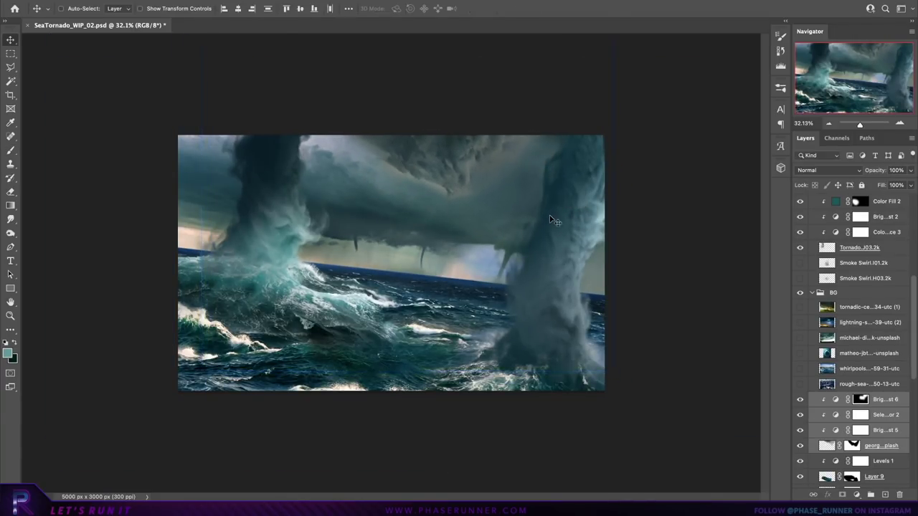
Step: Shift the clouds slightly toward magenta with Color Balance 7
click(856, 495)
click(867, 445)
drag(673, 273, 672, 276)
Step: Paint black on the cloud mask and nudge the photo with its adjustments into place
click(851, 461)
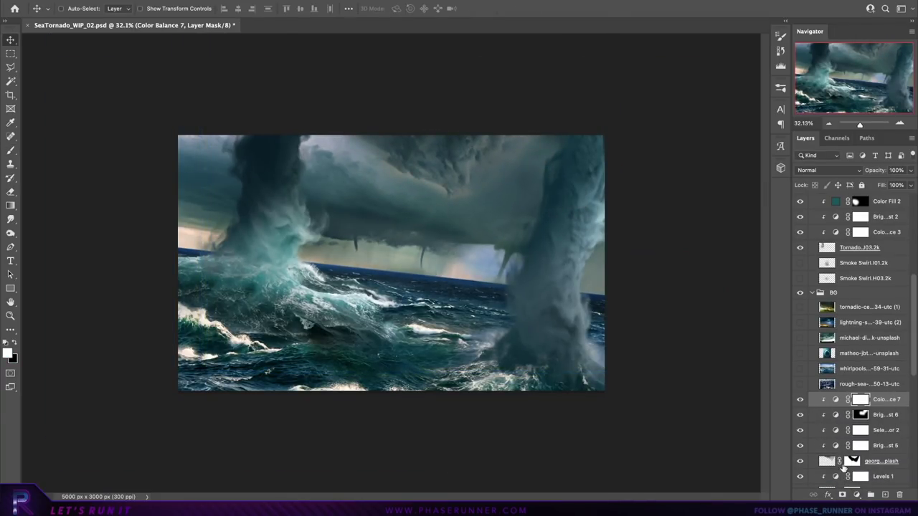
key(b)
key(x)
key(ctrl+0)
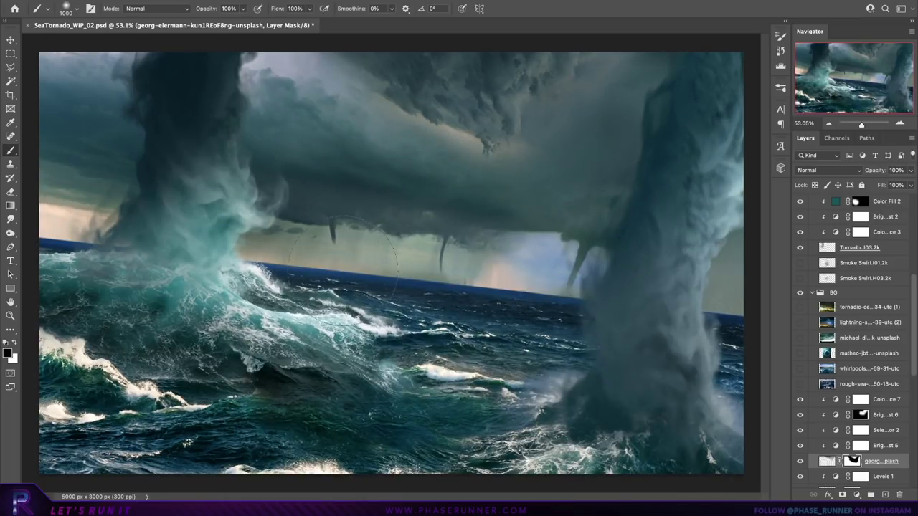
drag(515, 317, 523, 315)
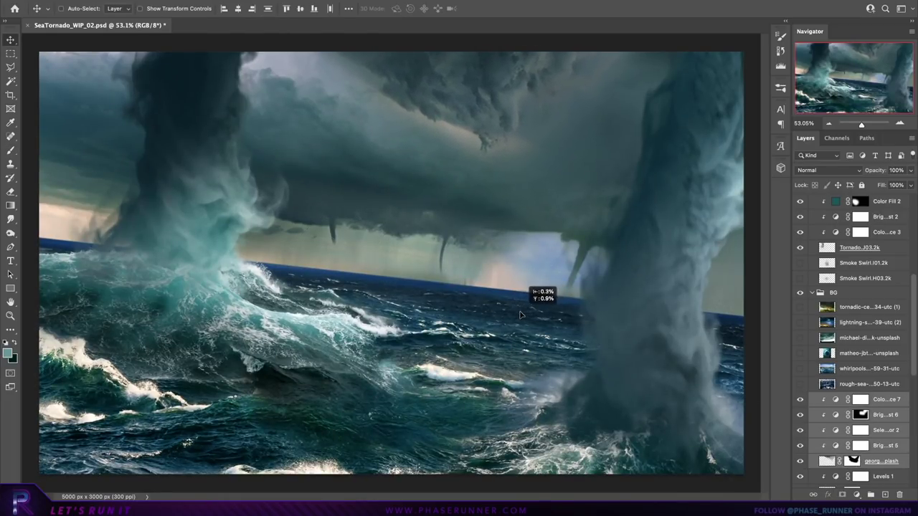
Step: Show the grey Tornado.I03.2k layer, shrink it to about 63%×70% and move it up-right above the horizon
right_click(860, 322)
click(761, 71)
key(ctrl+t)
drag(473, 71, 453, 192)
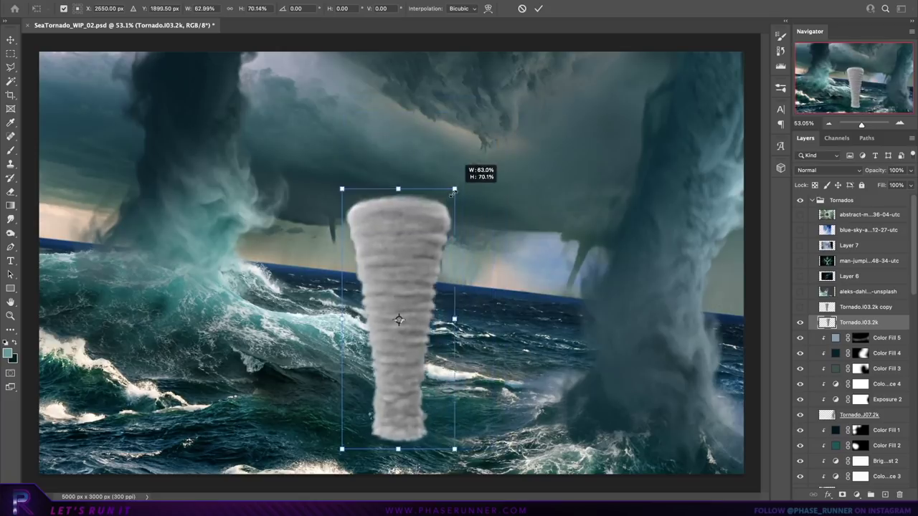
key(Return)
mouse_move(399, 320)
mouse_down()
mouse_move(495, 223)
mouse_move(519, 214)
mouse_up()
Step: Bend the tornado's lower half left with Puppet Warp, then rotate it slightly
click(123, 180)
click(494, 118)
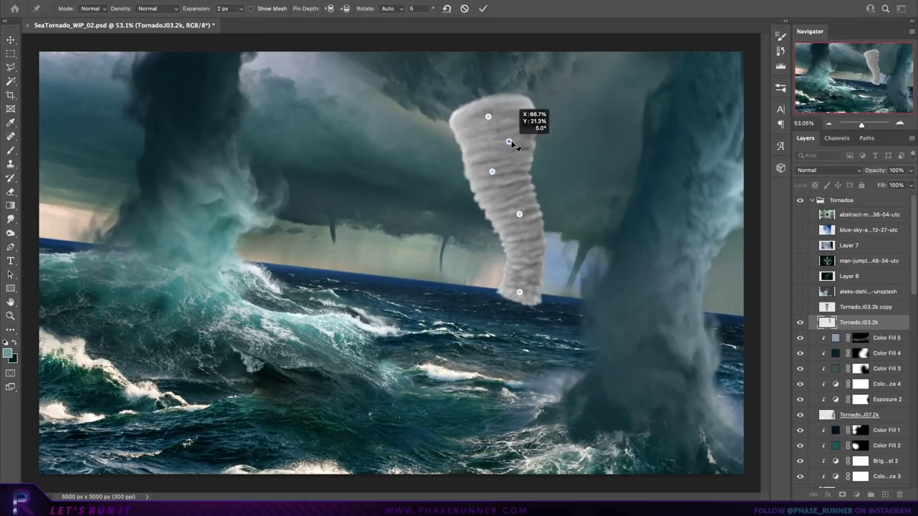
drag(491, 173, 471, 174)
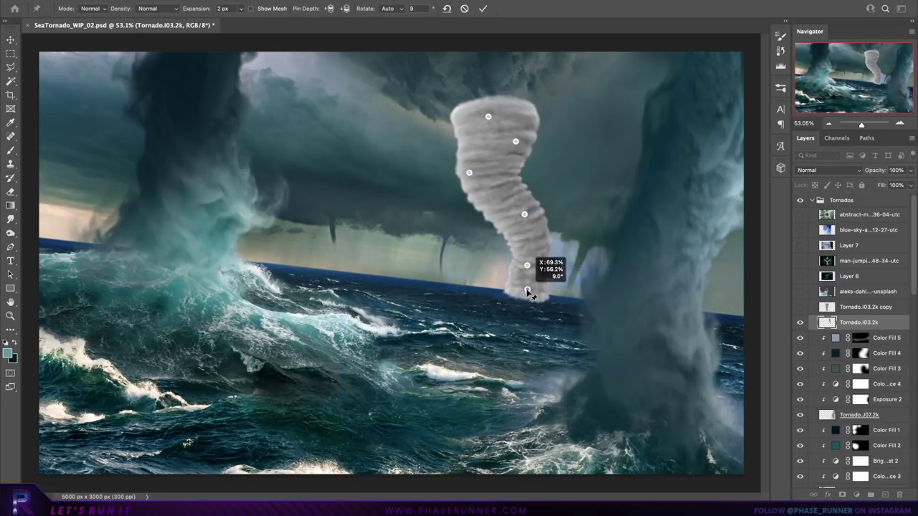
key(ctrl+t)
drag(552, 305, 549, 302)
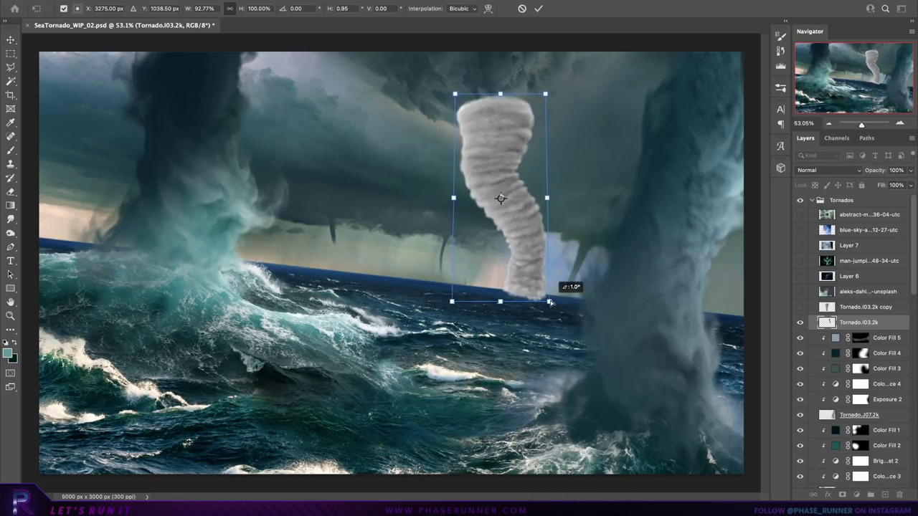
Step: Add clipped Colour Balance and Brightness/Contrast adjustments, darkening the tornado with brightness -76
click(856, 495)
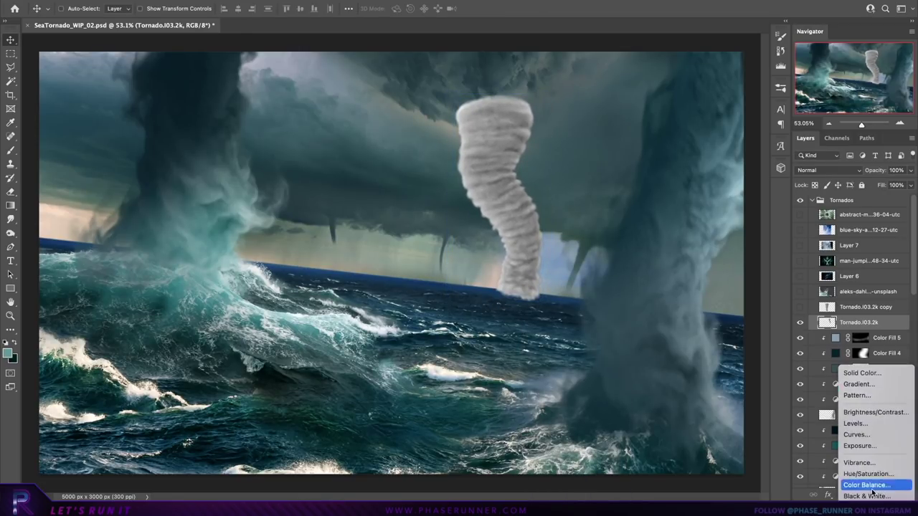
click(860, 430)
drag(687, 261, 656, 263)
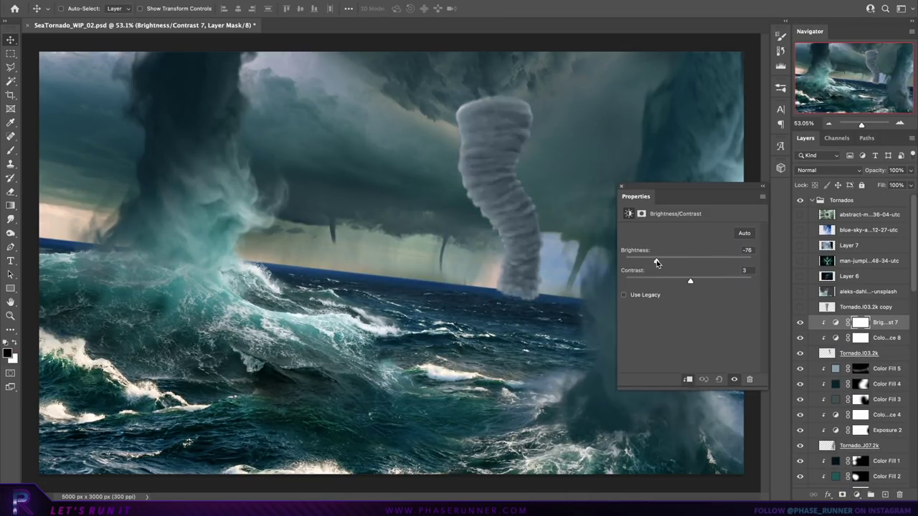
Step: Add a teal-grey Solid Colour fill with a painted mask and a brightening blend mode
click(622, 189)
click(856, 495)
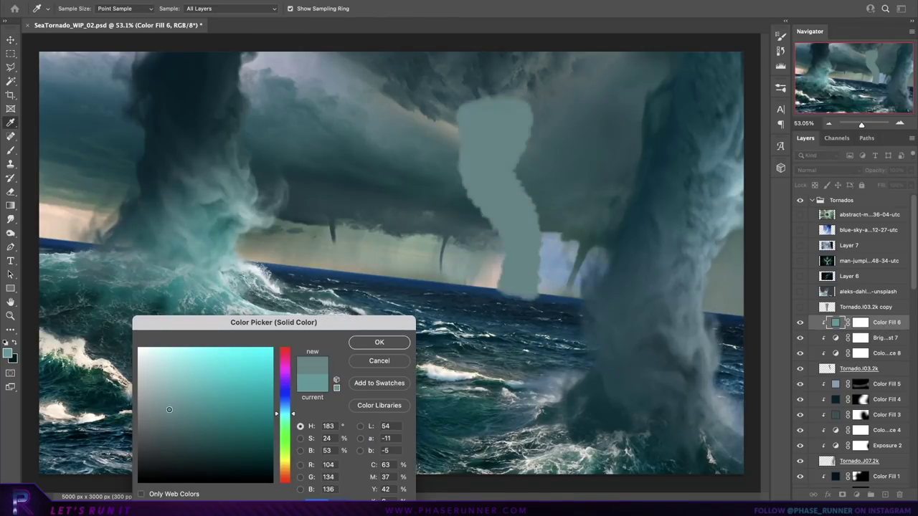
key(Return)
key(b)
click(828, 170)
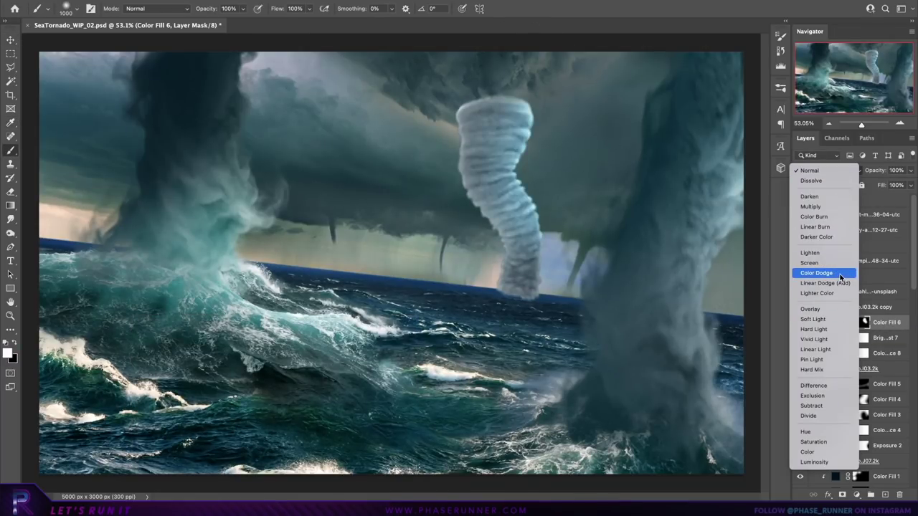
click(824, 259)
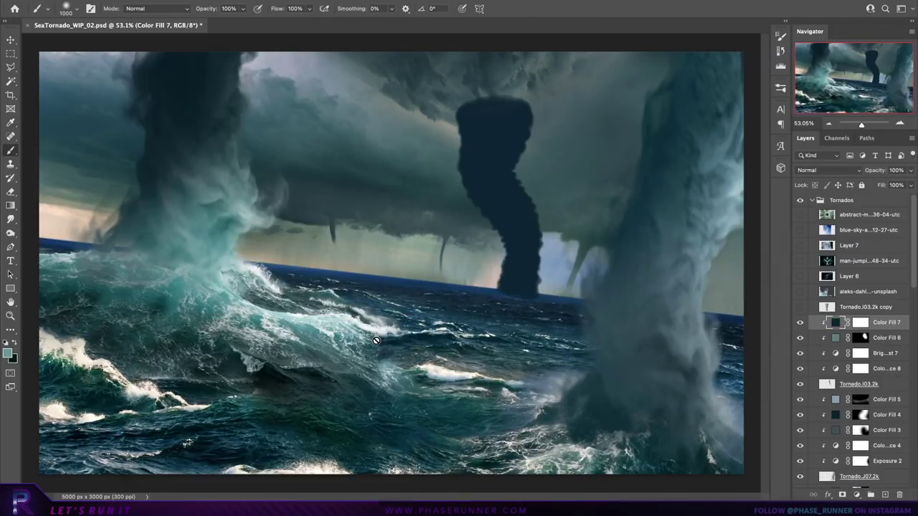
Step: Add a deep blue fill sampled from the horizon, masked along the tornado, set to Hard Light
click(493, 290)
key(Return)
click(858, 322)
key(ctrl+i)
drag(495, 115, 516, 279)
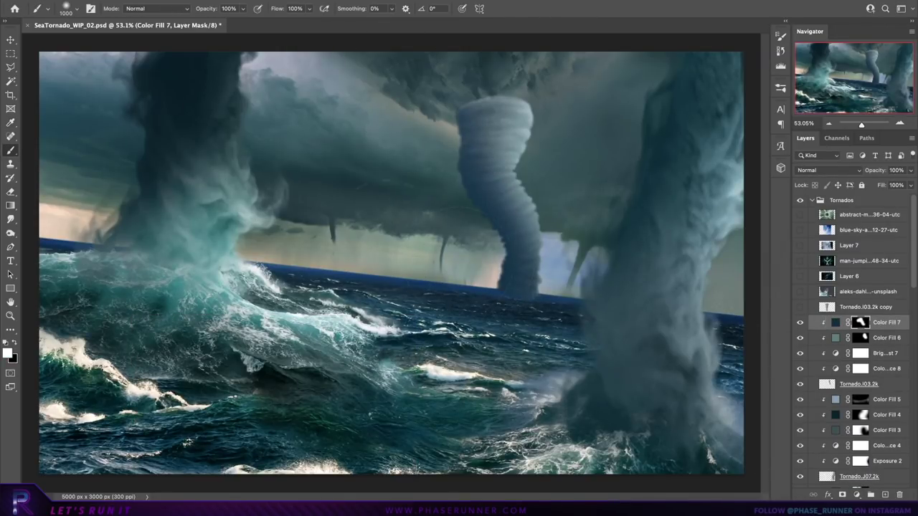
click(828, 170)
click(830, 328)
double_click(835, 321)
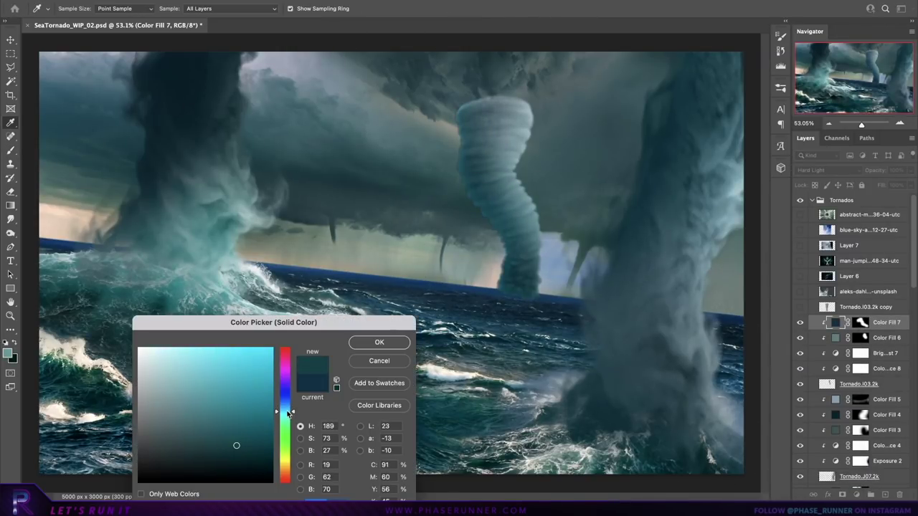
key(Escape)
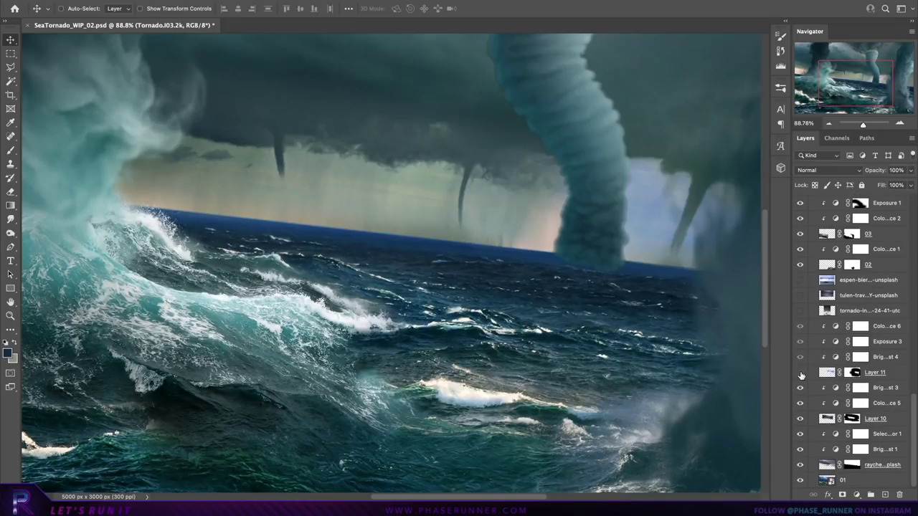
Step: Reshape the tornado with Liquify and Warp, then skew its base slightly left
click(240, 1)
click(266, 94)
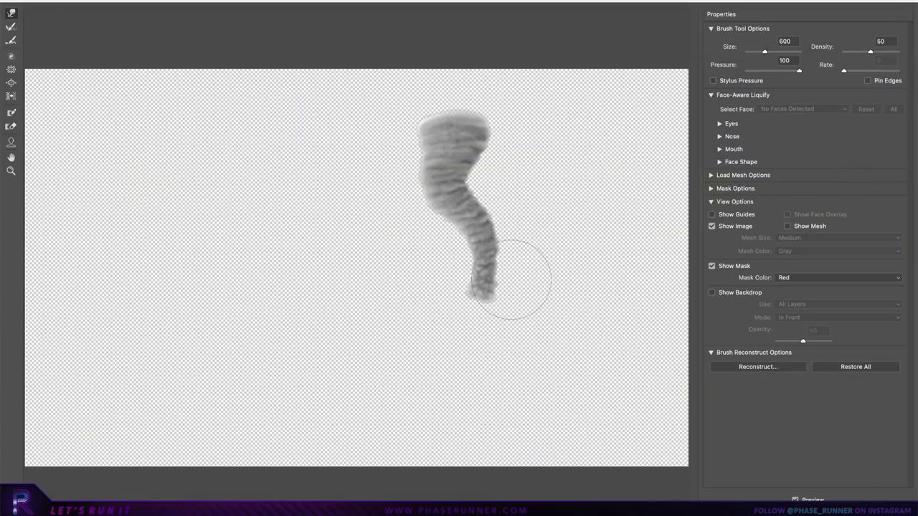
key(Return)
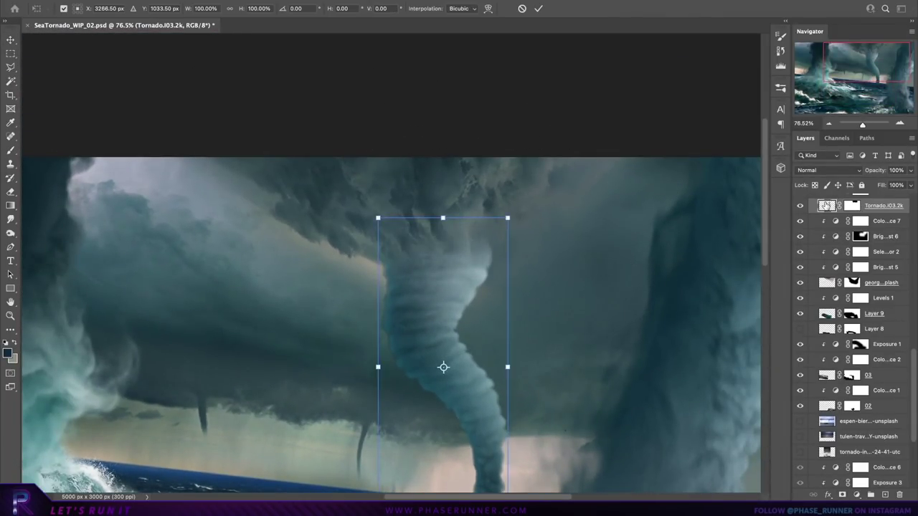
click(487, 9)
scroll(380, 121, down, 3)
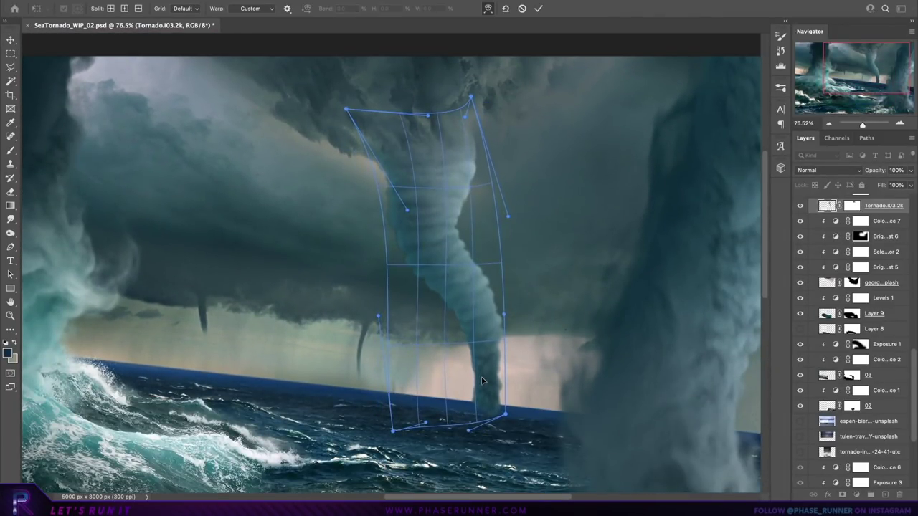
key(Return)
key(ctrl+t)
drag(432, 417, 420, 419)
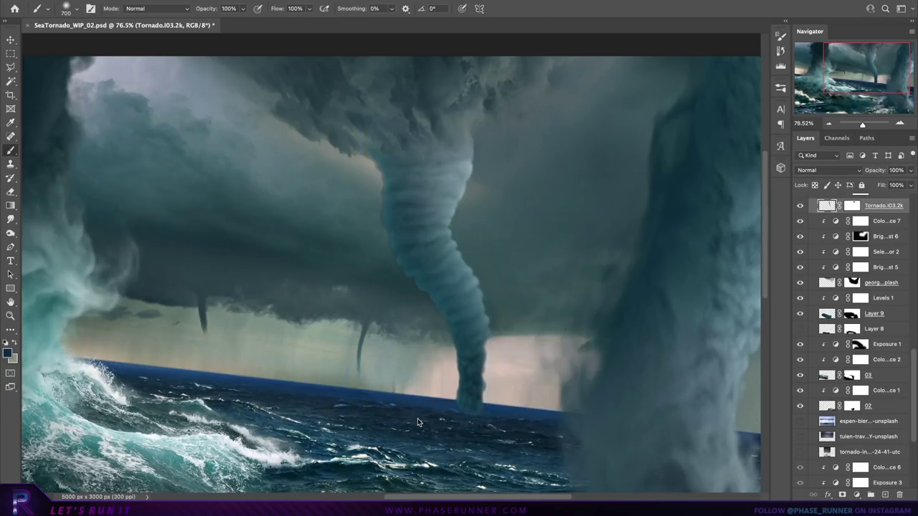
Step: On new clipped Layer 12, paint soft light-teal haze over the tornado with a 250 brush
key(ctrl+shift+alt+n)
click(7, 352)
click(379, 342)
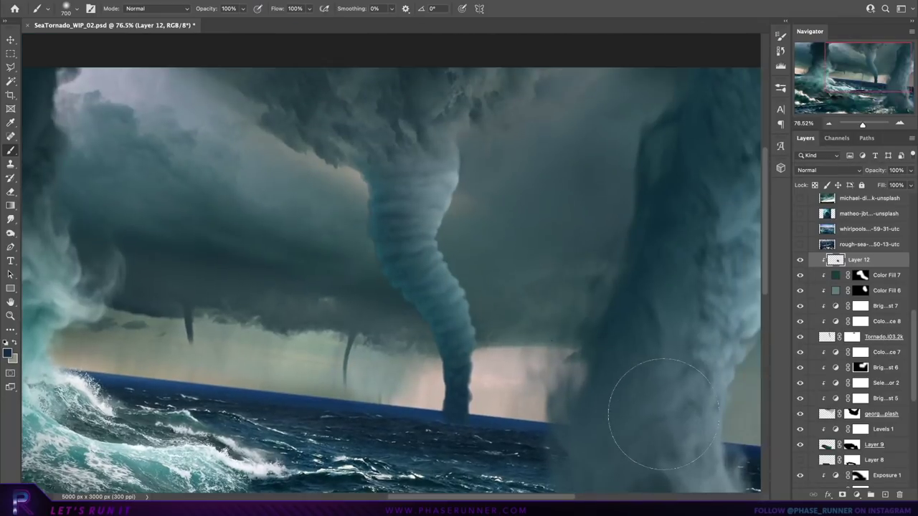
click(8, 352)
click(369, 342)
scroll(391, 280, up, 1)
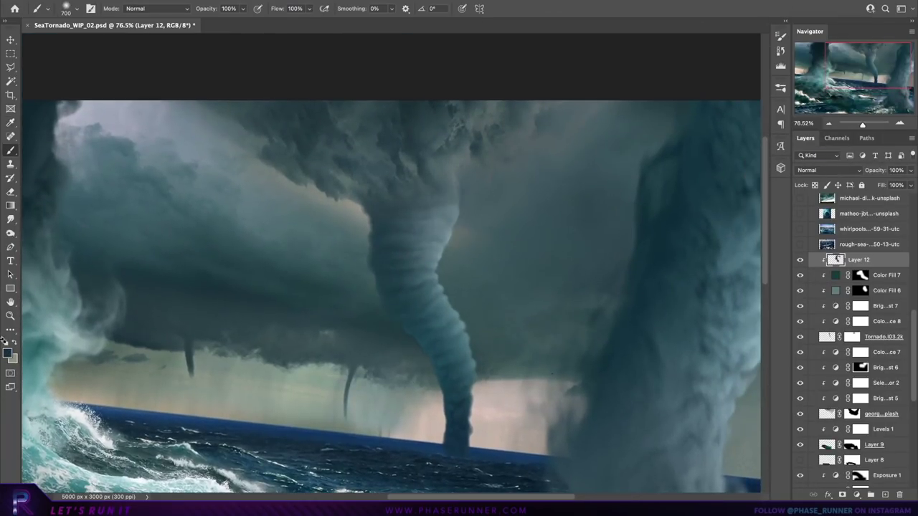
click(7, 352)
key(Return)
click(7, 352)
key(Return)
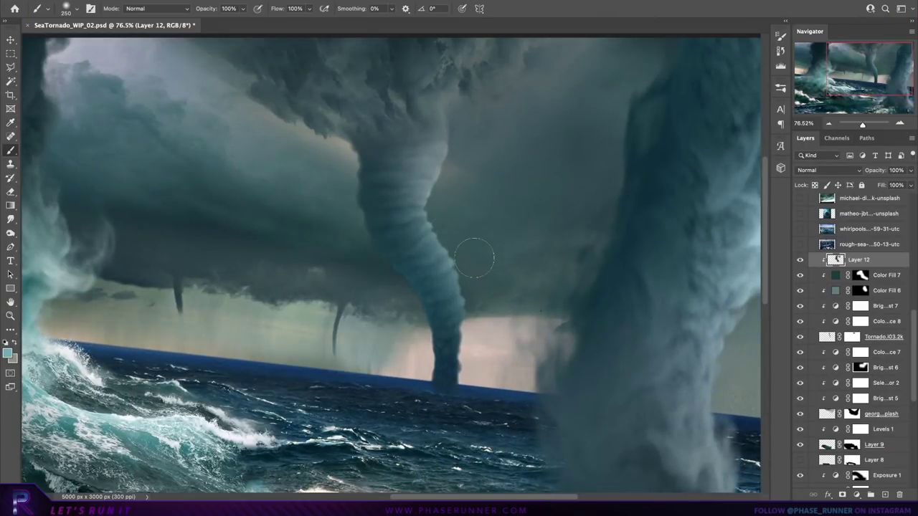
scroll(465, 240, down, 1)
click(7, 352)
key(Return)
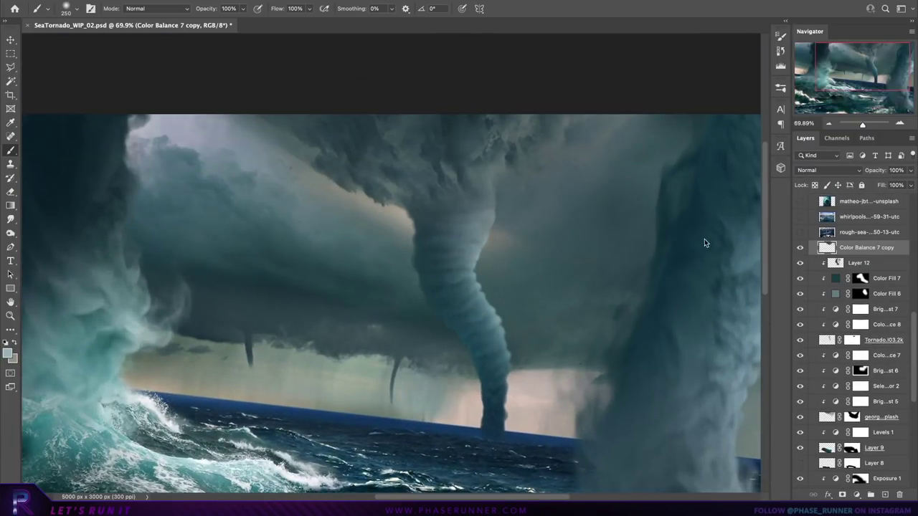
Step: Shift the sea's Hue/Saturation hue slightly toward green
key(v)
click(828, 170)
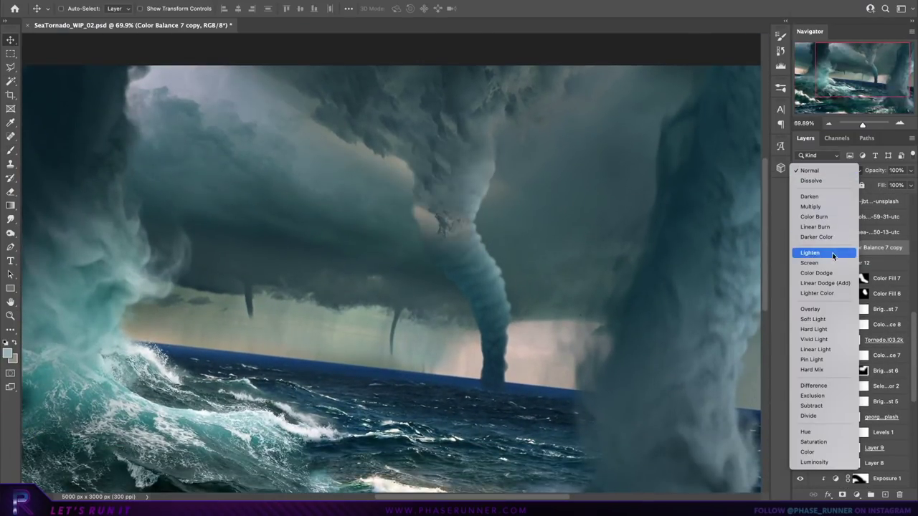
key(Escape)
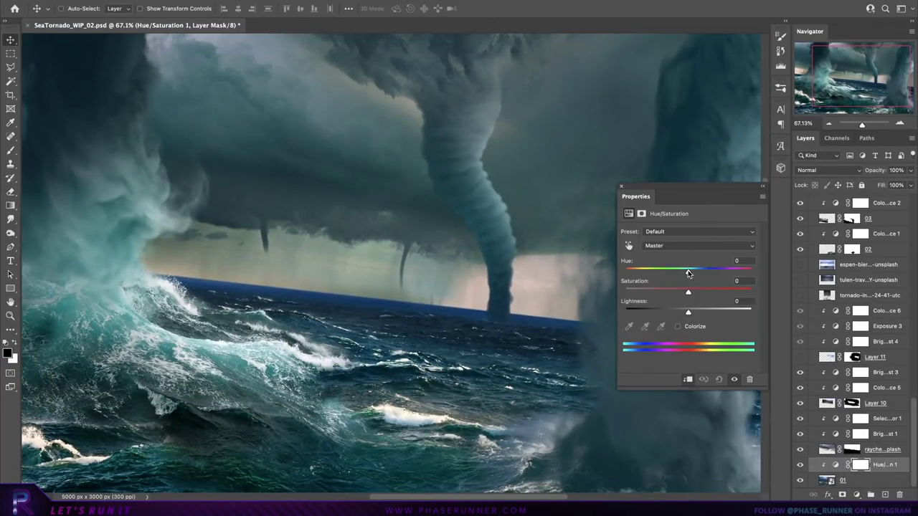
drag(687, 274, 676, 269)
double_click(834, 465)
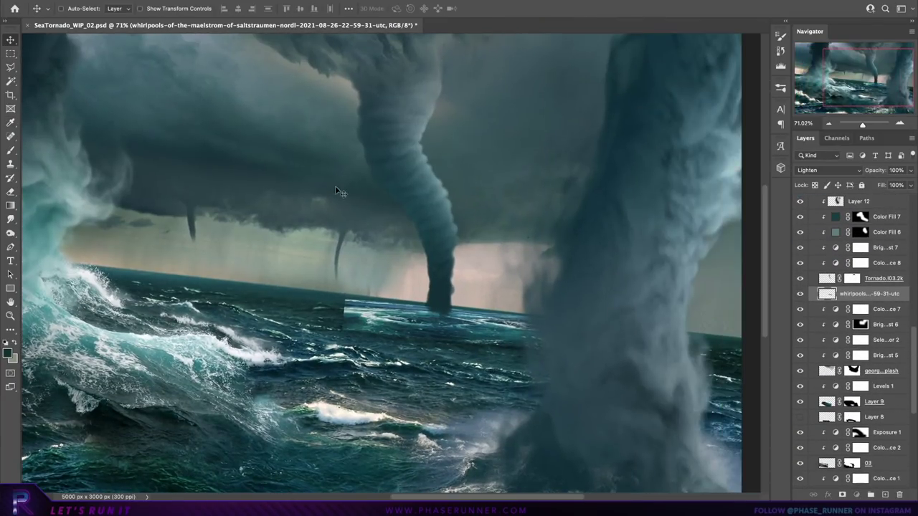
Step: Rotate the whirlpool strip to match the horizon and clip a Brightness/Contrast adjustment to it
key(ctrl+t)
drag(519, 253, 522, 249)
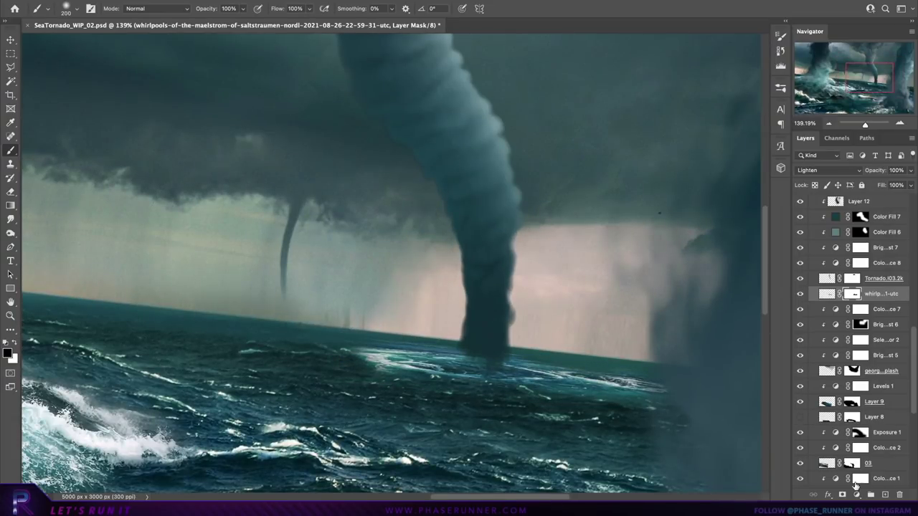
click(855, 494)
click(695, 268)
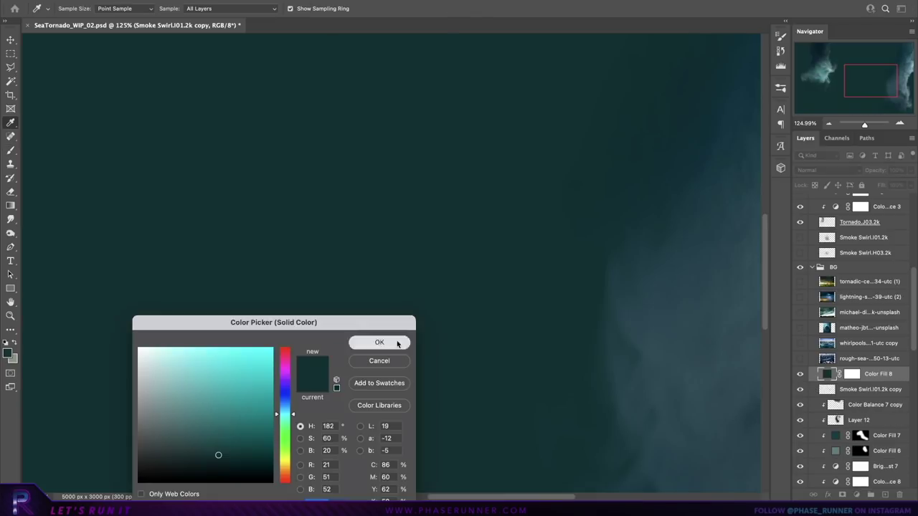
Step: Add a dark teal fill to the Smoke Swirl copy, set opacity 100% and move it under the tornado base
click(399, 344)
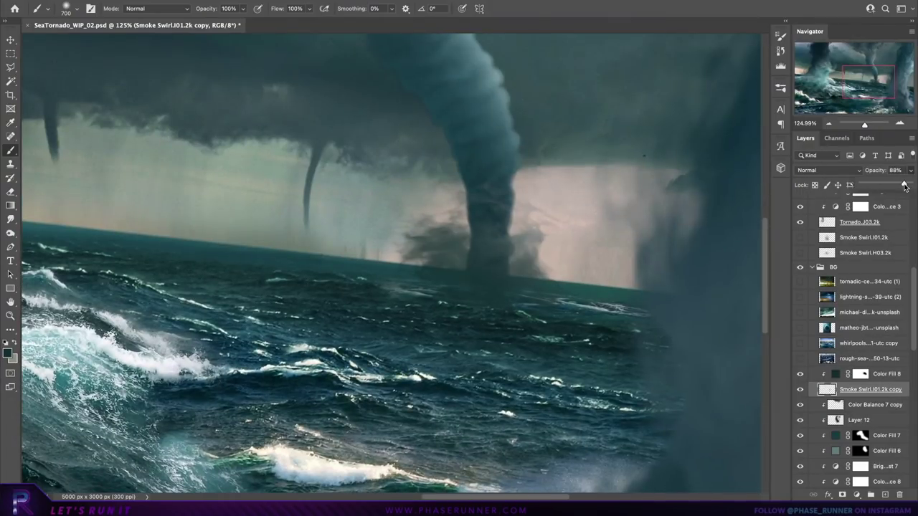
key(ctrl+t)
drag(289, 243, 352, 243)
drag(580, 243, 542, 298)
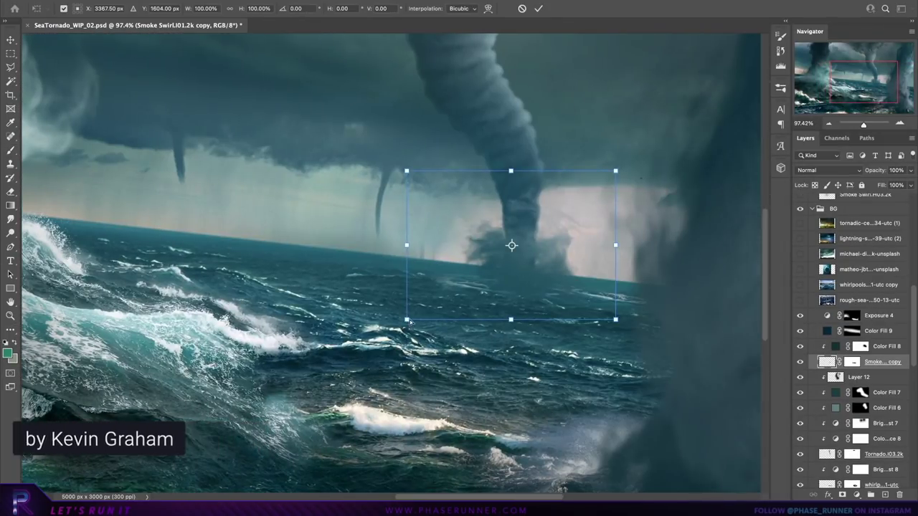
Step: Slant the smoke swirl, set the green fill to Color Dodge and paint its mask along the right waterspout
drag(410, 322, 520, 332)
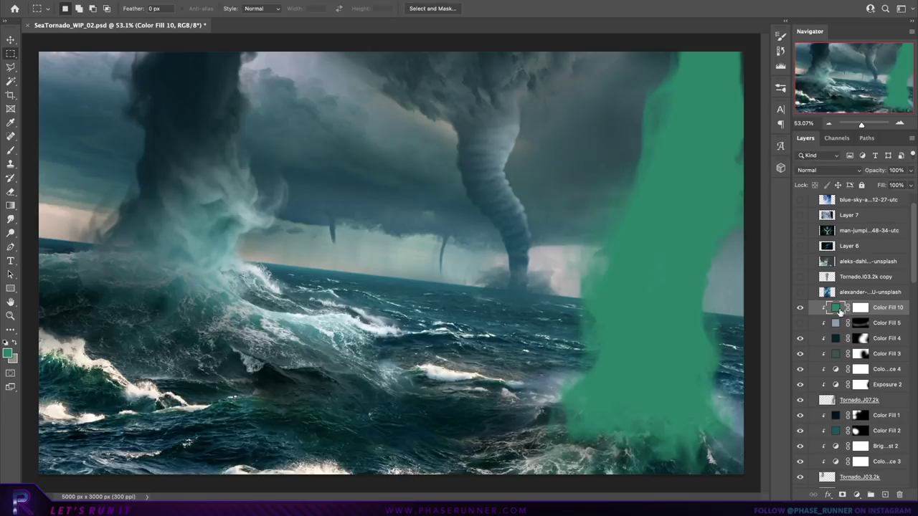
click(818, 171)
click(815, 272)
drag(645, 401, 635, 327)
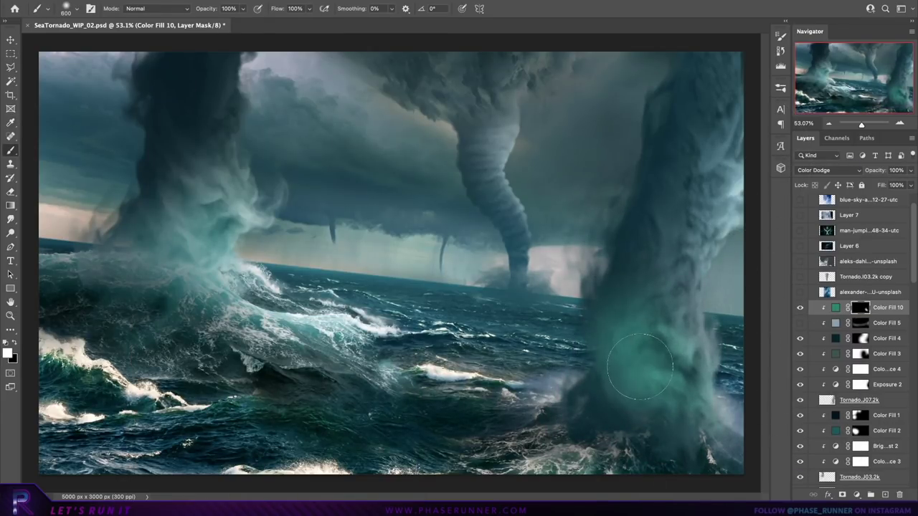
key(bracketright)
key(bracketright)
key(bracketright)
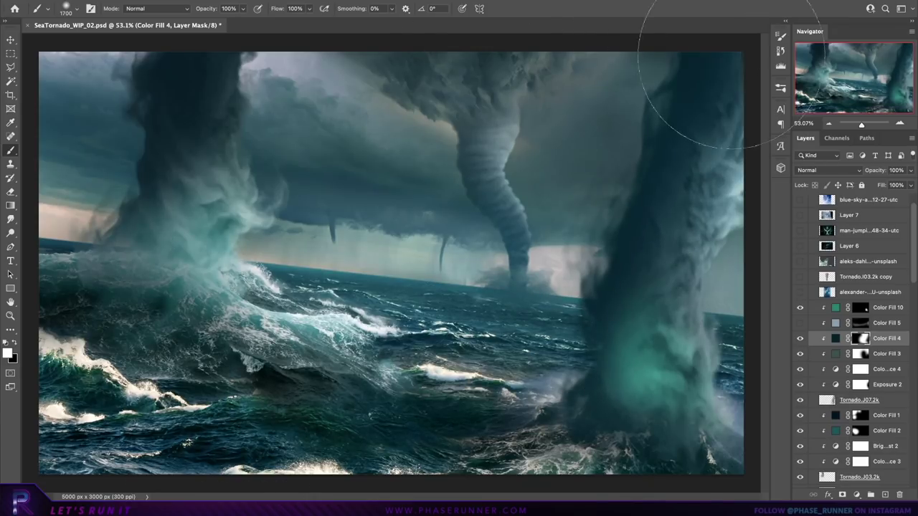
drag(738, 71, 636, 37)
click(848, 245)
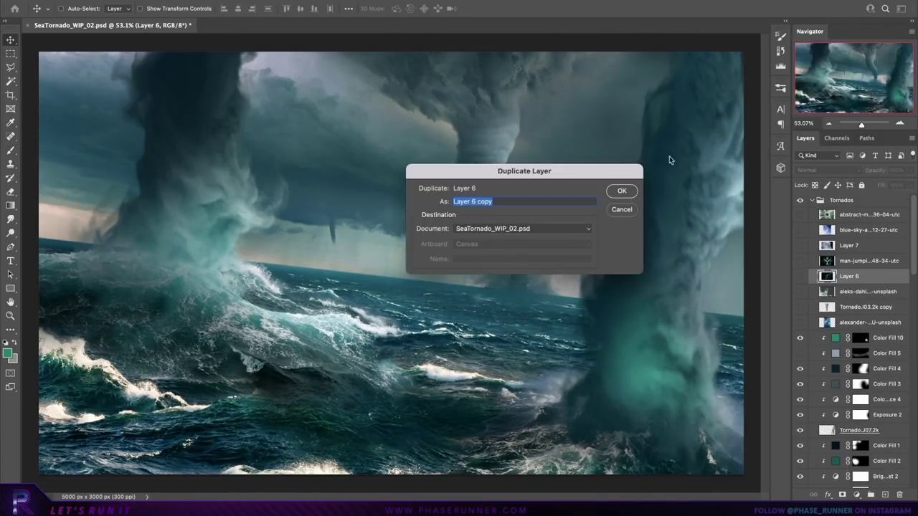
Step: Duplicate Layer 6, move the copy up-left, make it visible and set it to Screen
click(621, 191)
key(v)
drag(635, 195, 565, 177)
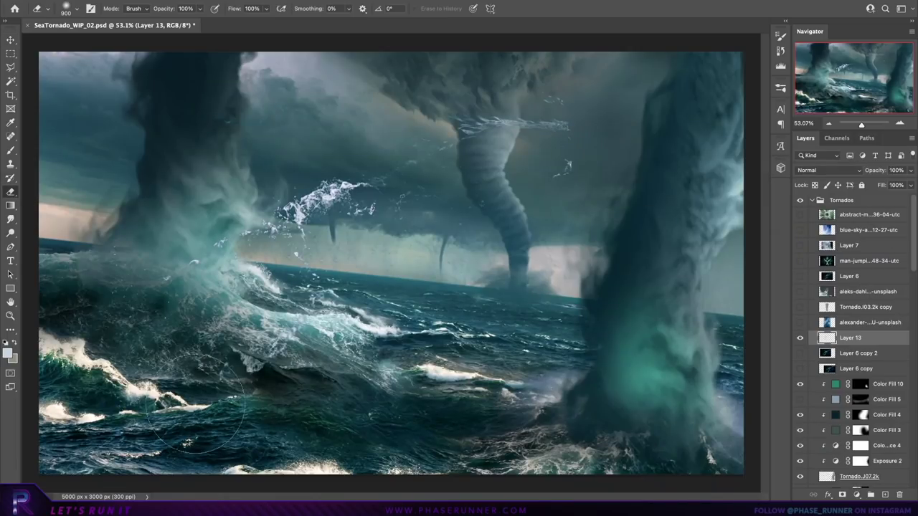
click(800, 369)
click(828, 170)
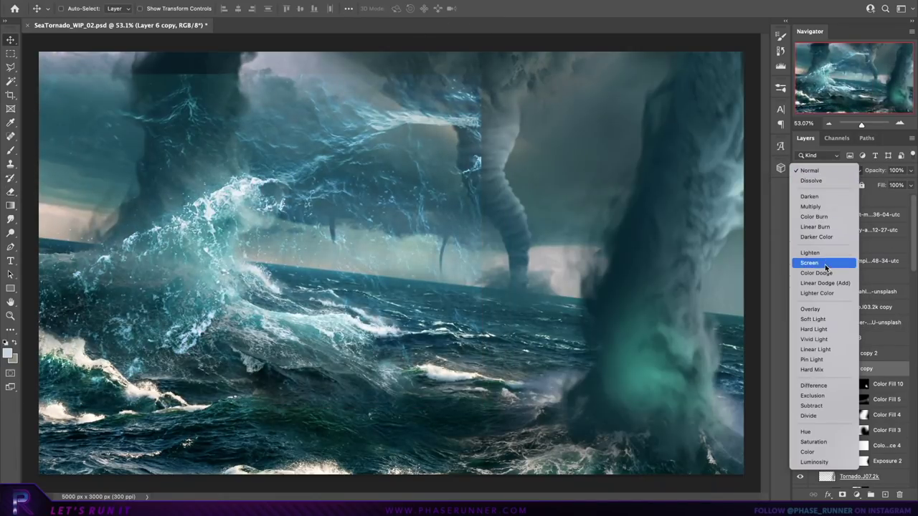
click(824, 264)
Step: Apply Levels to the wave copy and lower its saturation with Hue/Saturation
key(ctrl+l)
click(661, 133)
key(ctrl+u)
drag(614, 264, 599, 264)
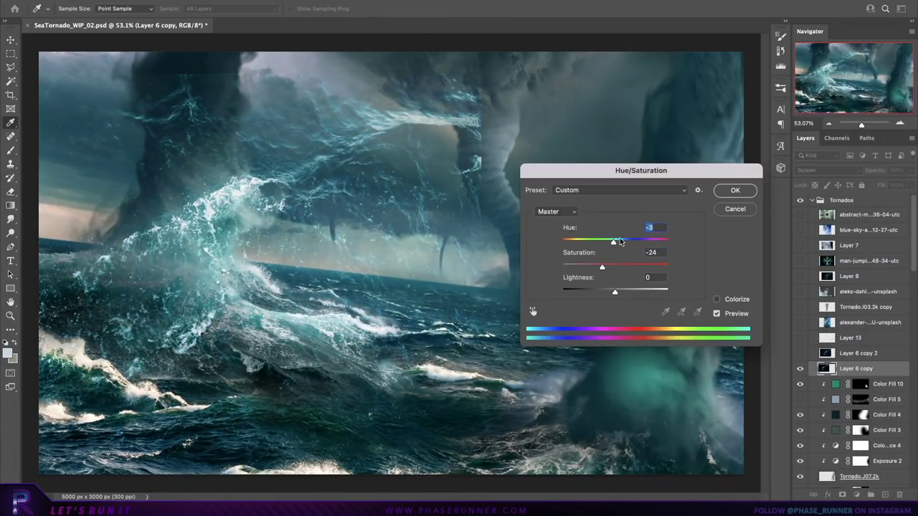
key(Return)
Step: Warp the wave copy leftward so it wraps over the left waterspout
key(ctrl+t)
right_click(174, 288)
click(234, 349)
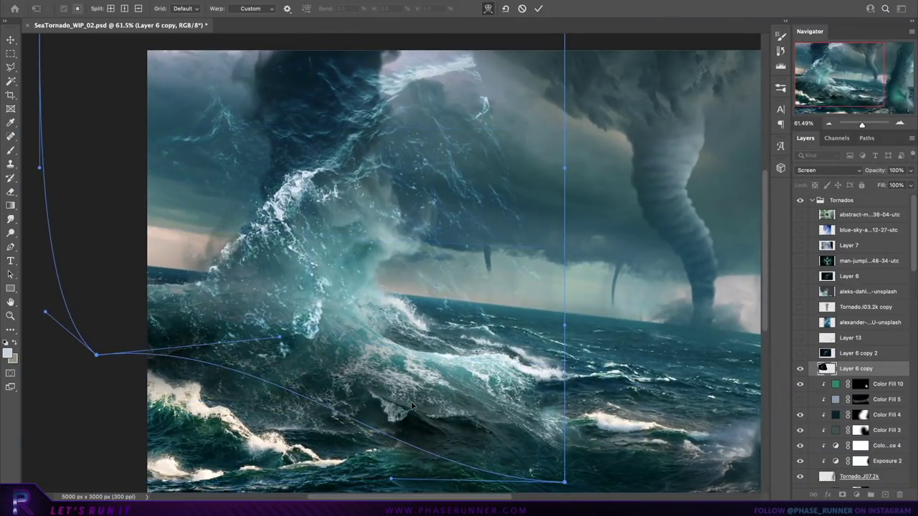
scroll(387, 172, down, 1)
scroll(323, 172, down, 1)
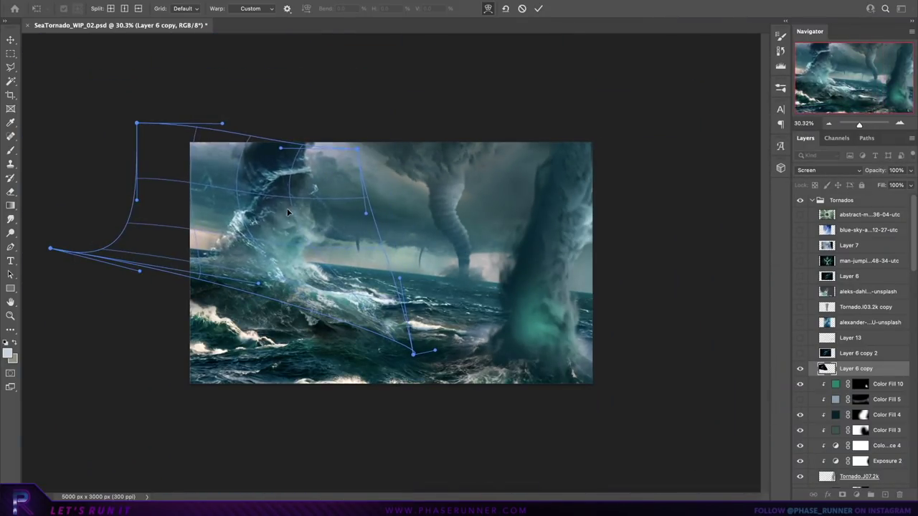
drag(511, 380, 450, 369)
drag(365, 244, 340, 225)
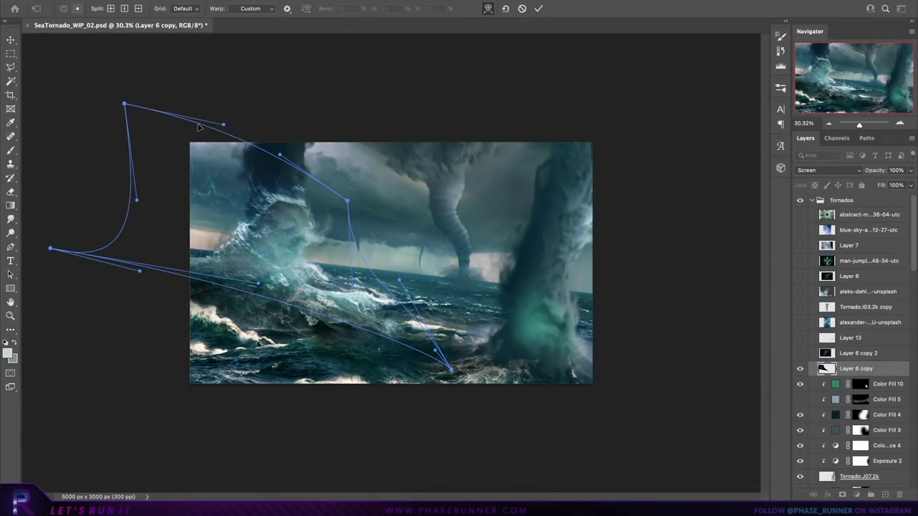
key(Return)
scroll(352, 191, up, 2)
Step: Add a layer mask to the wave copy and paint out its hard upper edges
key(b)
click(856, 494)
right_click(179, 273)
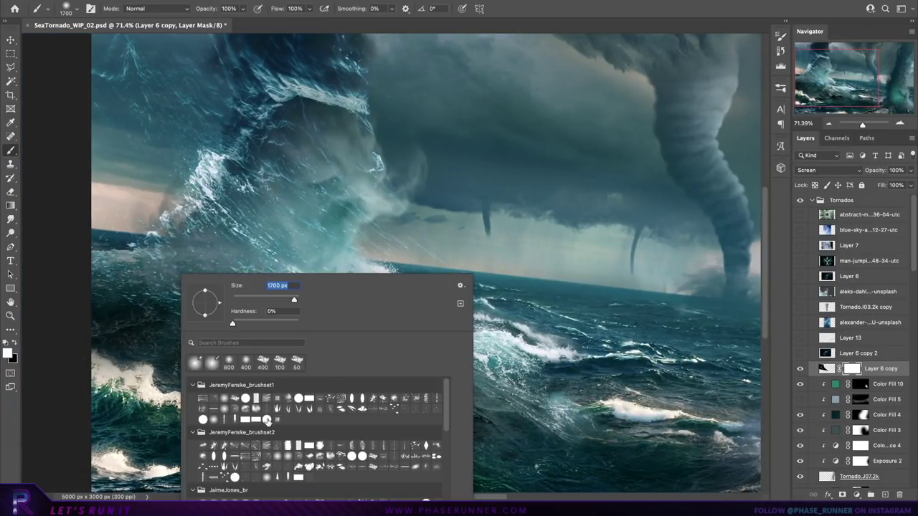
key(Escape)
key(bracketleft)
drag(323, 86, 367, 118)
drag(370, 79, 395, 162)
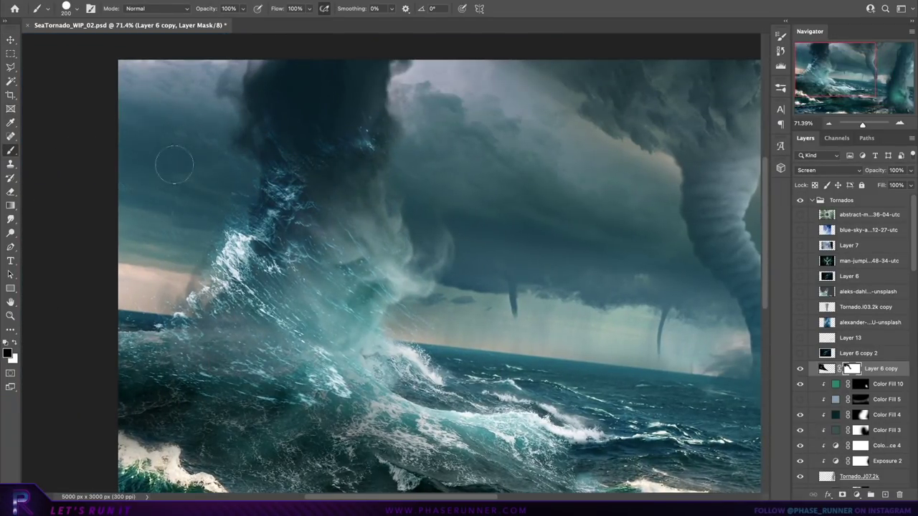
Step: Continue masking the wave copy around the left waterspout with a 150 brush
drag(471, 260, 172, 190)
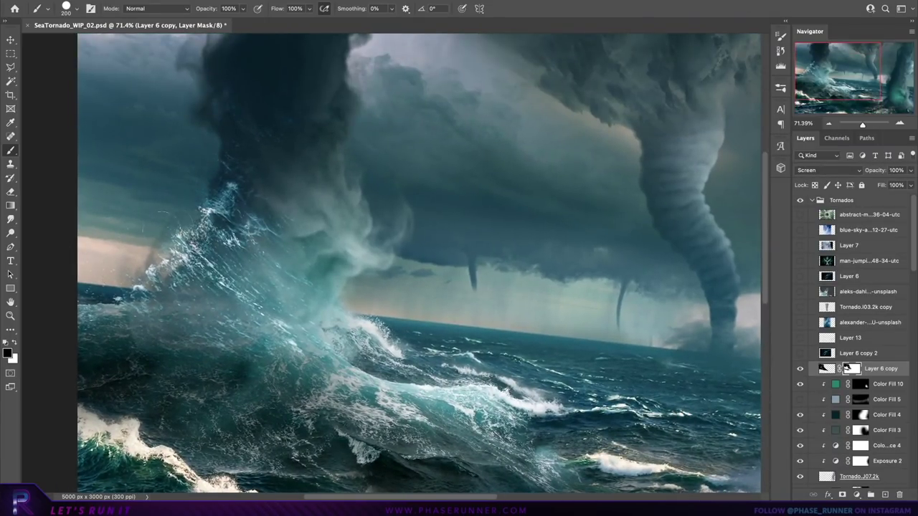
drag(217, 142, 195, 127)
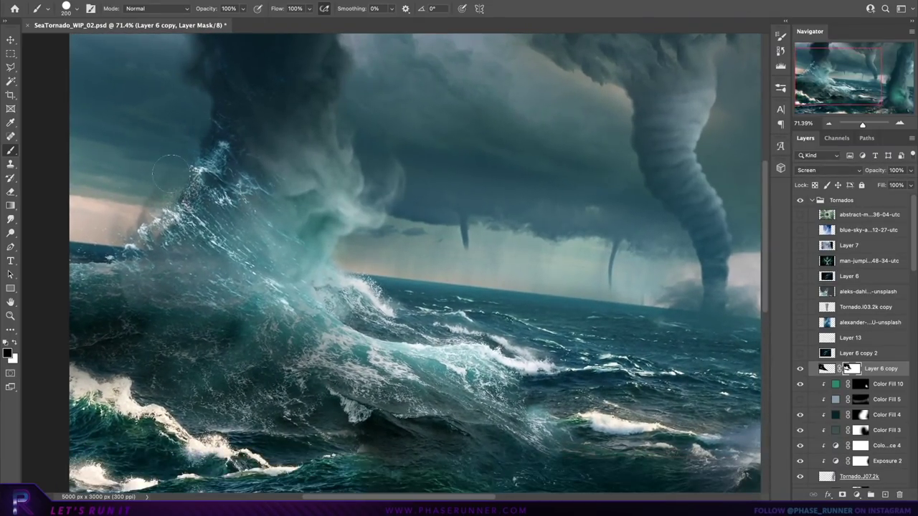
key(bracketleft)
key(bracketleft)
drag(187, 213, 190, 228)
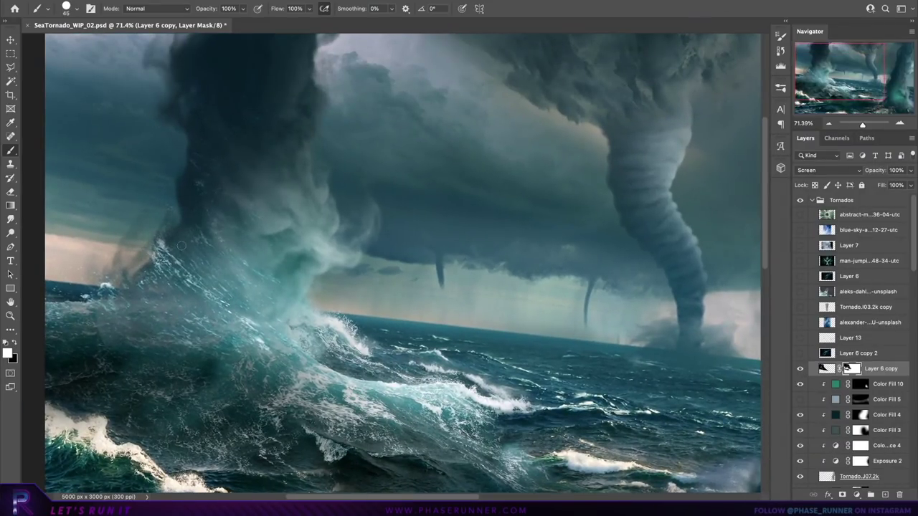
key(b)
drag(427, 198, 430, 136)
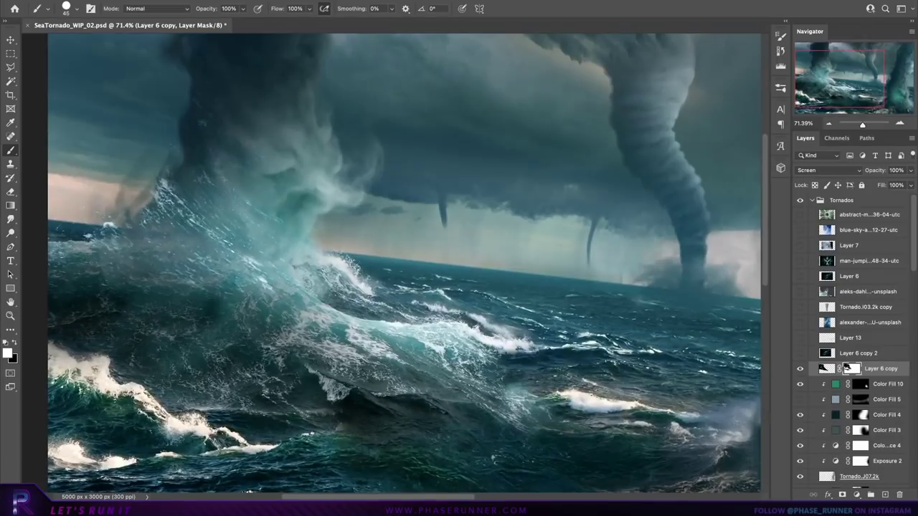
drag(430, 215, 393, 283)
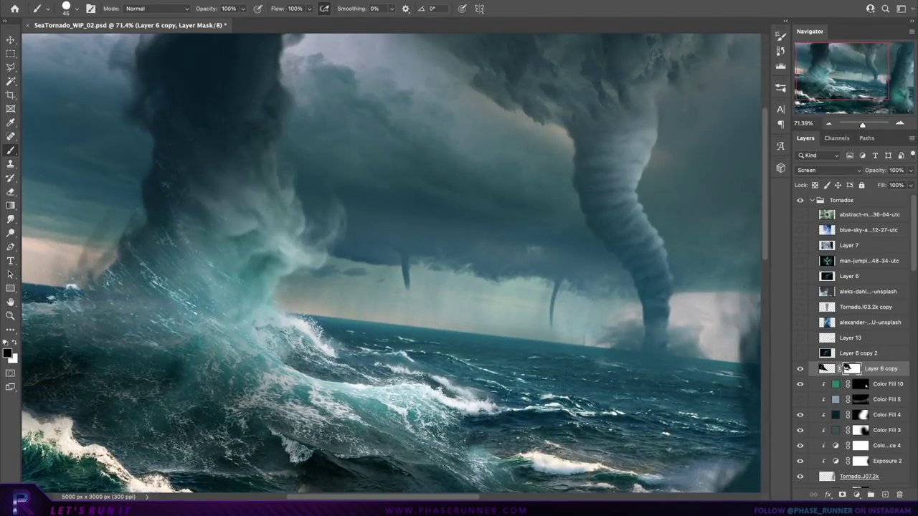
drag(442, 399, 492, 341)
key(ctrl+u)
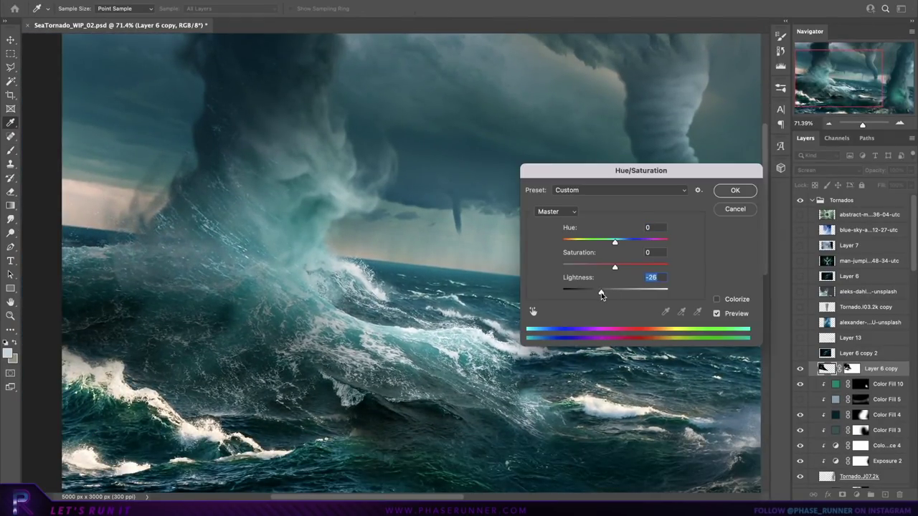
key(ctrl+t)
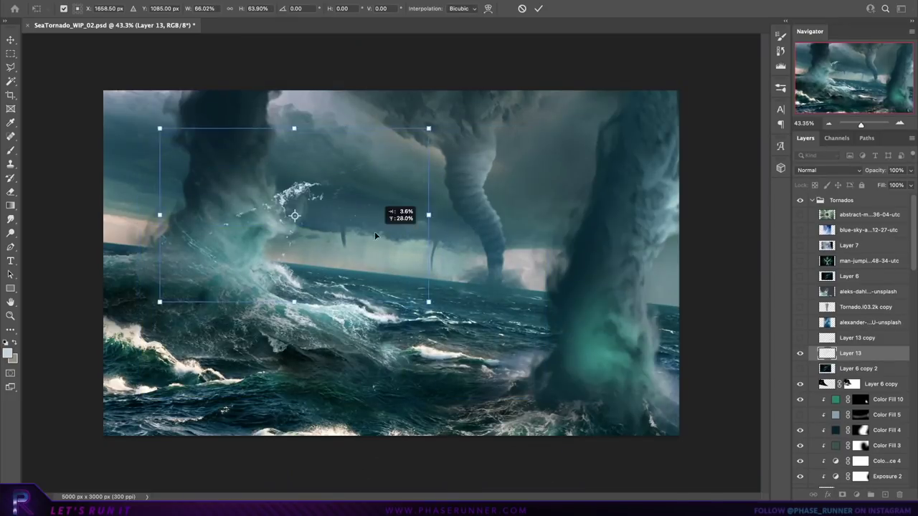
Step: Commit the Layer 13 splash resize and apply a Twirl distortion to it
key(Return)
click(260, 137)
drag(688, 313, 677, 313)
click(798, 160)
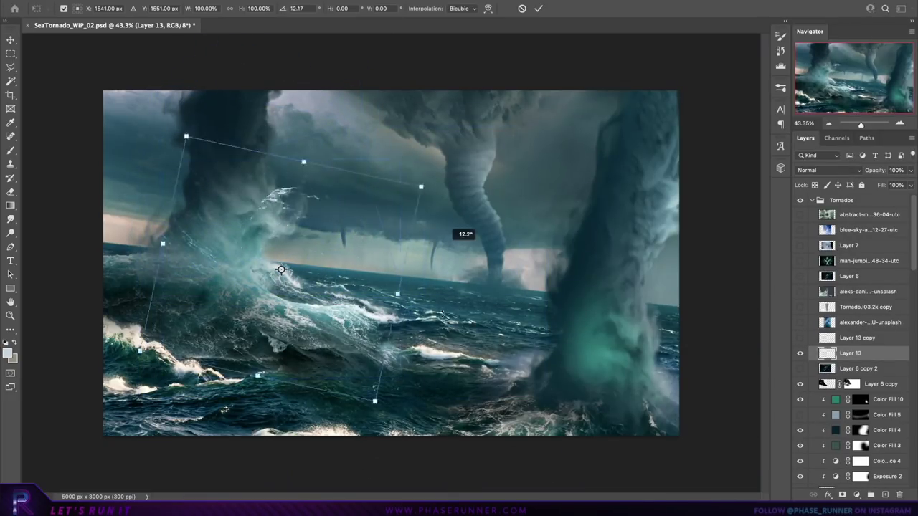
key(Return)
key(ctrl+plus)
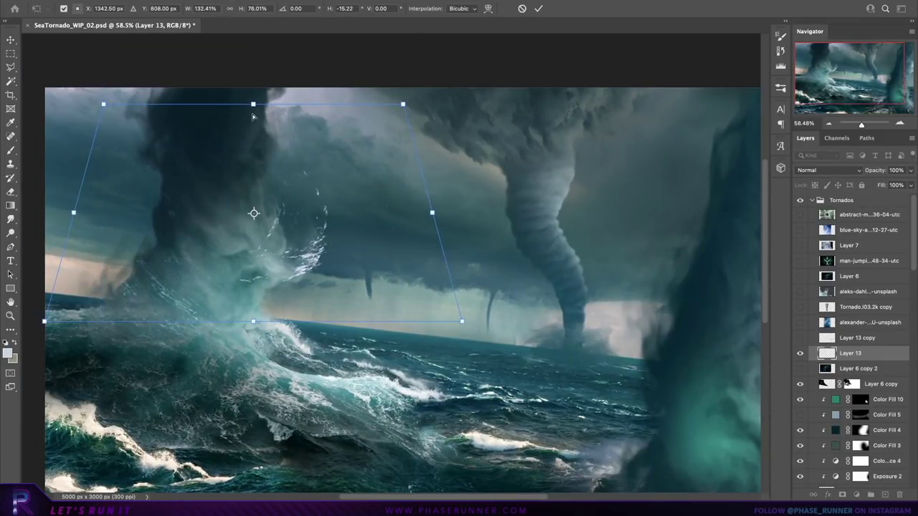
Step: Set the splash to Color Dodge and rotate it around the left waterspout
click(828, 170)
click(817, 294)
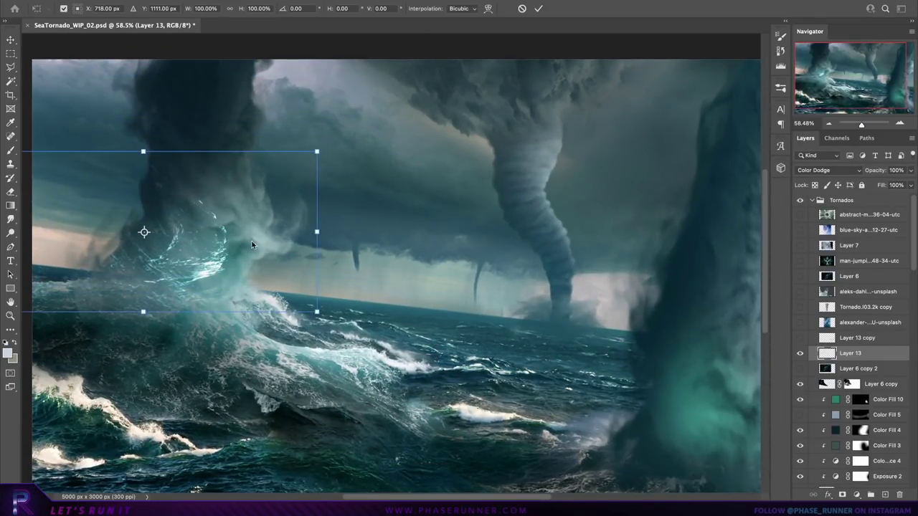
drag(327, 237, 381, 367)
key(Return)
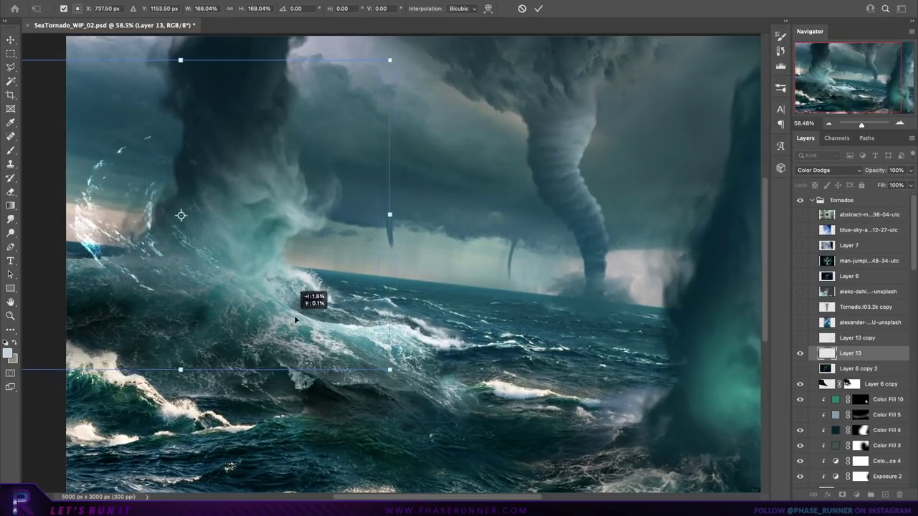
Step: Add a new Layer 14 clipped to Layer 13 and set the brush to 800
click(821, 173)
key(Escape)
key(ctrl+shift+alt+n)
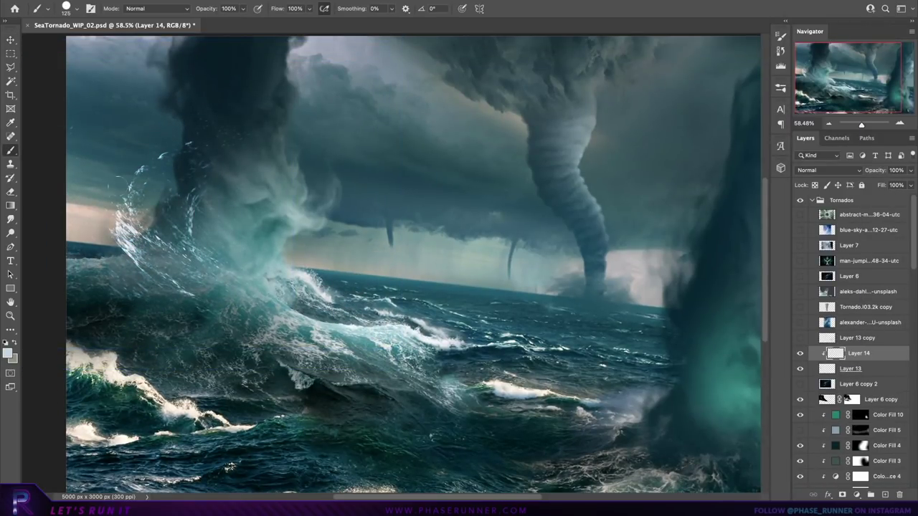
right_click(212, 263)
key(Return)
shift+click(884, 369)
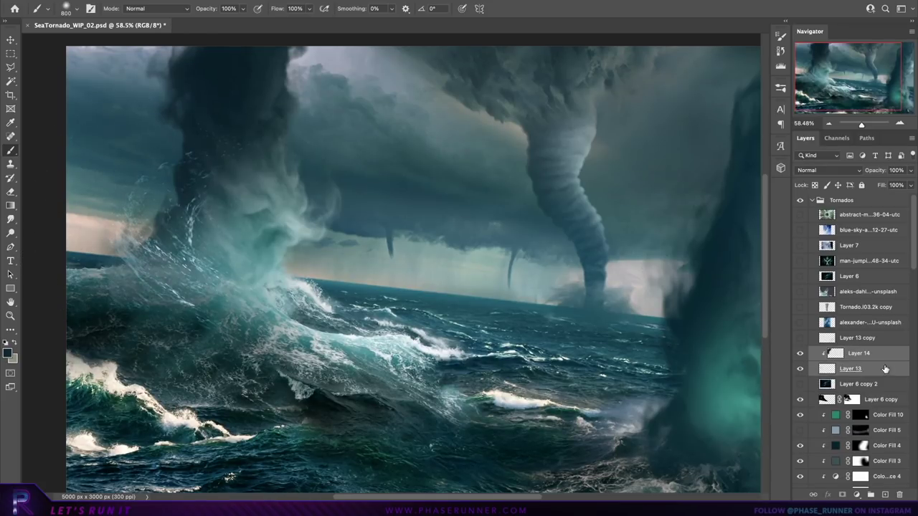
Step: Duplicate Layer 6 copy onto the right waterspout and mask the spray away from the sky
key(v)
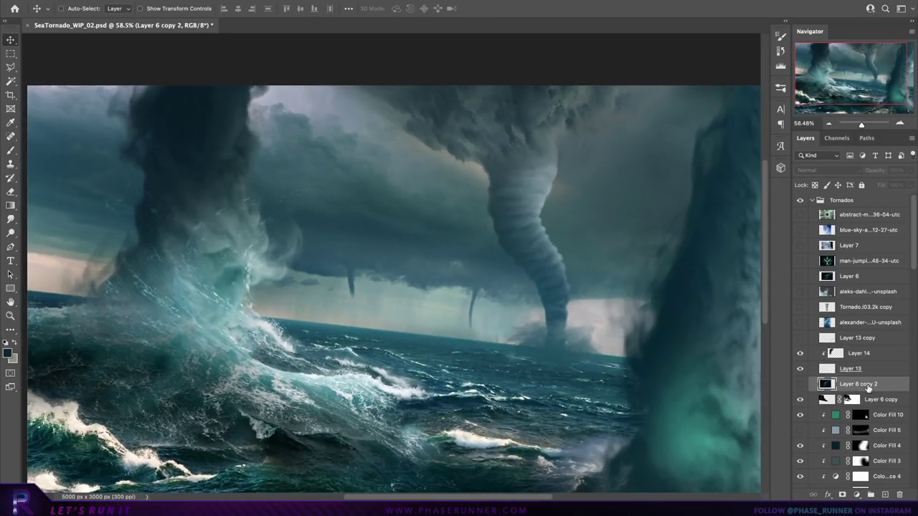
click(880, 400)
right_click(880, 399)
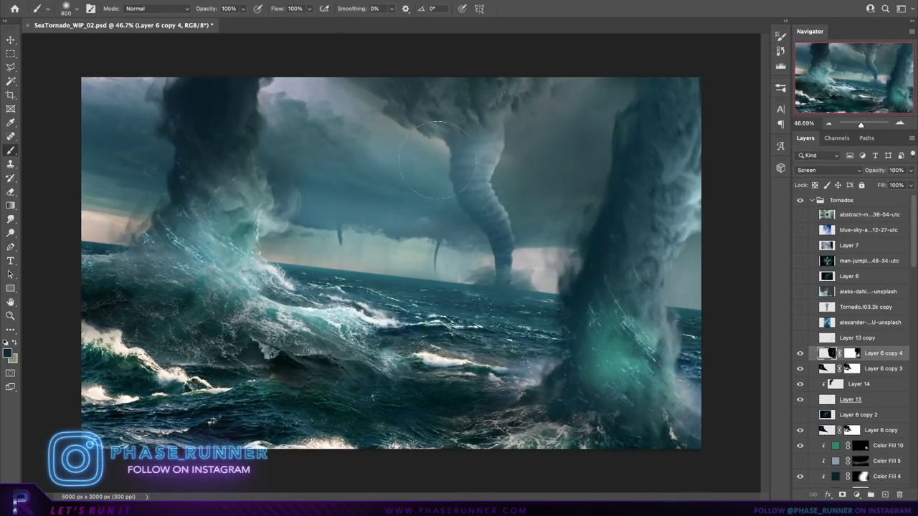
drag(439, 159, 322, 208)
key(x)
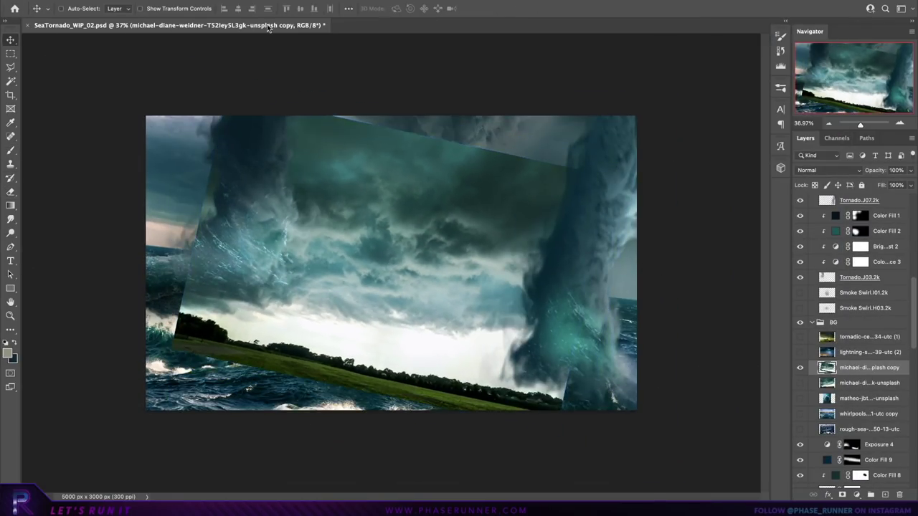
Step: Twirl the sky photo copy, give it a lighter blend mode and mask it
click(446, 194)
key(Return)
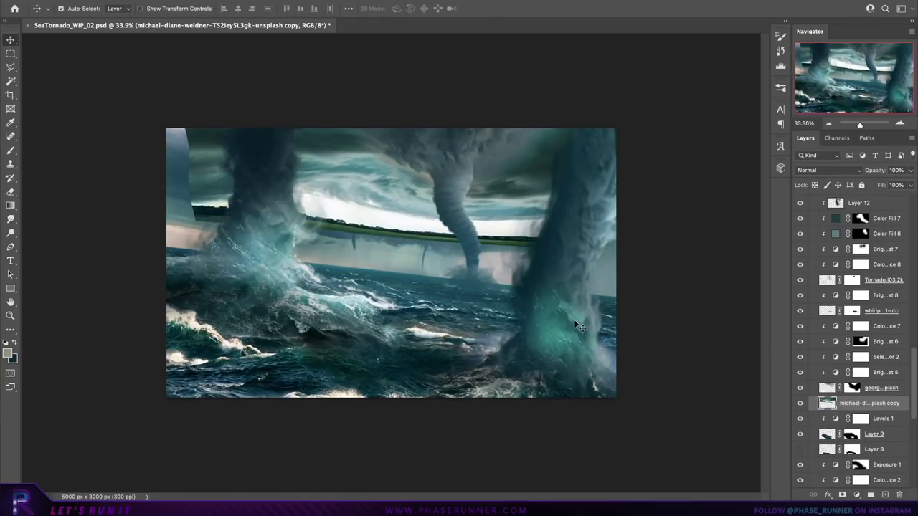
click(828, 170)
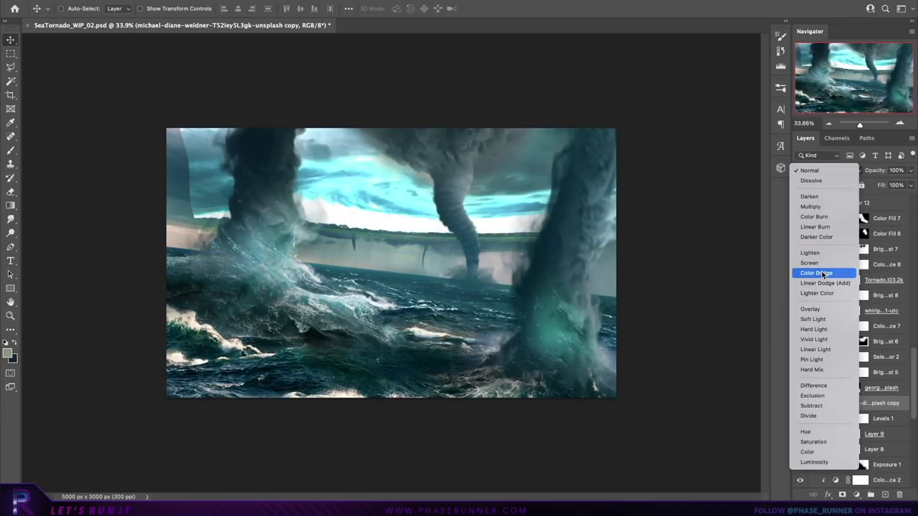
click(808, 262)
key(b)
scroll(460, 274, up, 3)
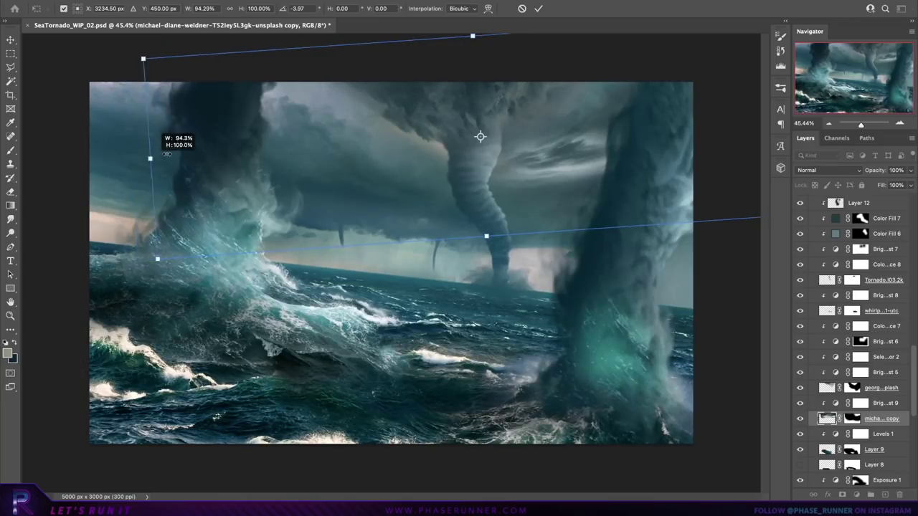
Step: Lower the sky copy's opacity to 25% and bring up the lightning-storm copy's options
drag(909, 166, 874, 186)
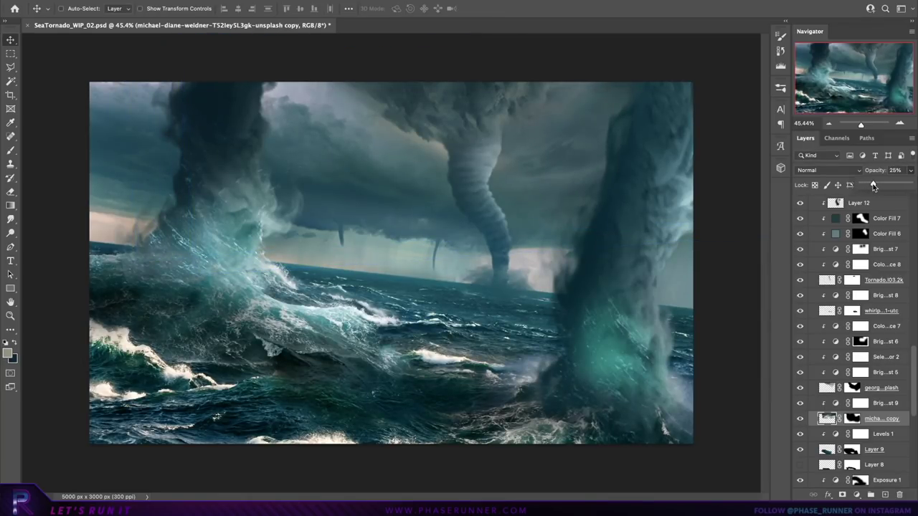
scroll(860, 322, up, 5)
right_click(860, 326)
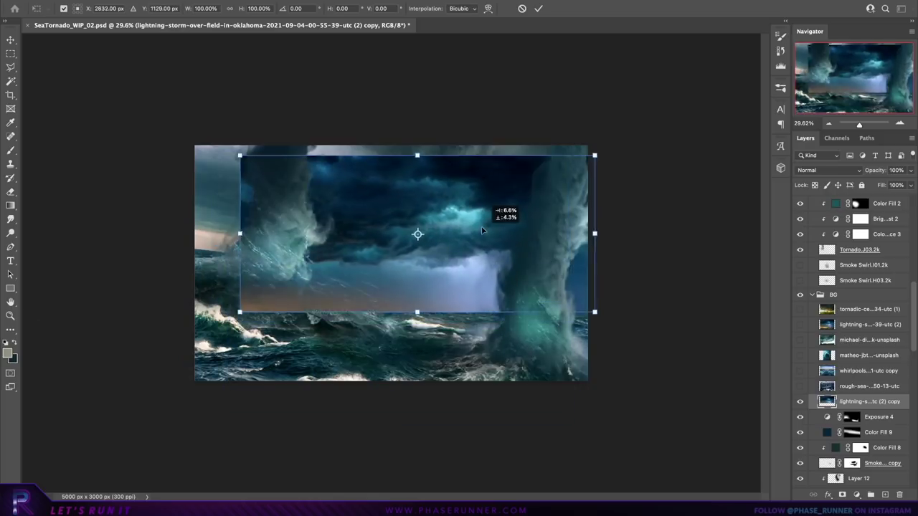
Step: Try an arc warp and a scale-down on the lightning sky, then cancel both
click(255, 8)
click(252, 26)
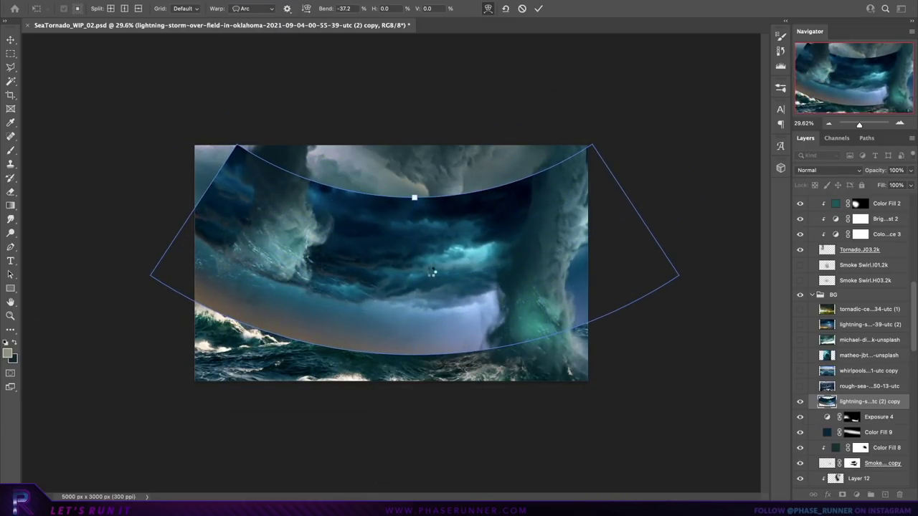
key(Escape)
key(ctrl+t)
mouse_move(432, 108)
mouse_down()
mouse_move(642, 127)
mouse_move(648, 143)
mouse_up()
right_click(516, 180)
key(Escape)
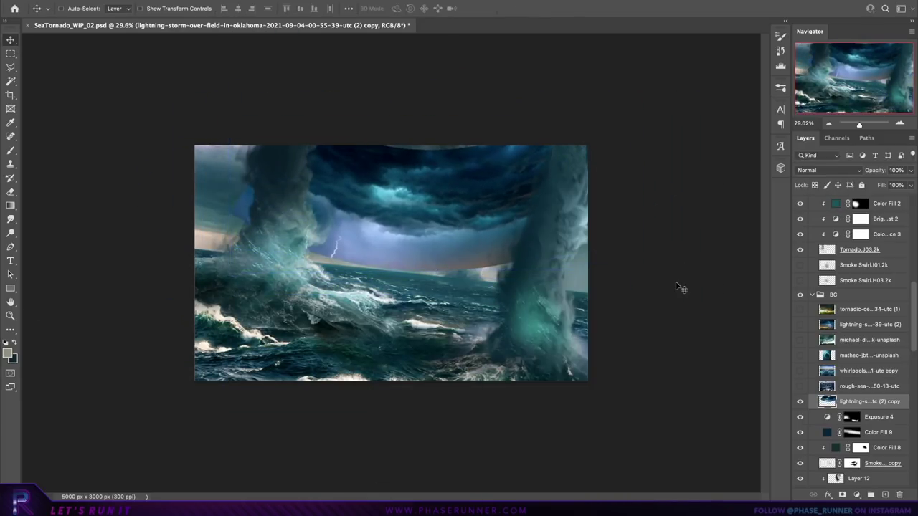
Step: Set the lightning sky to Screen, shift it left, move it lower, and tweak Brightness/Contrast
click(828, 170)
click(823, 263)
key(ctrl+t)
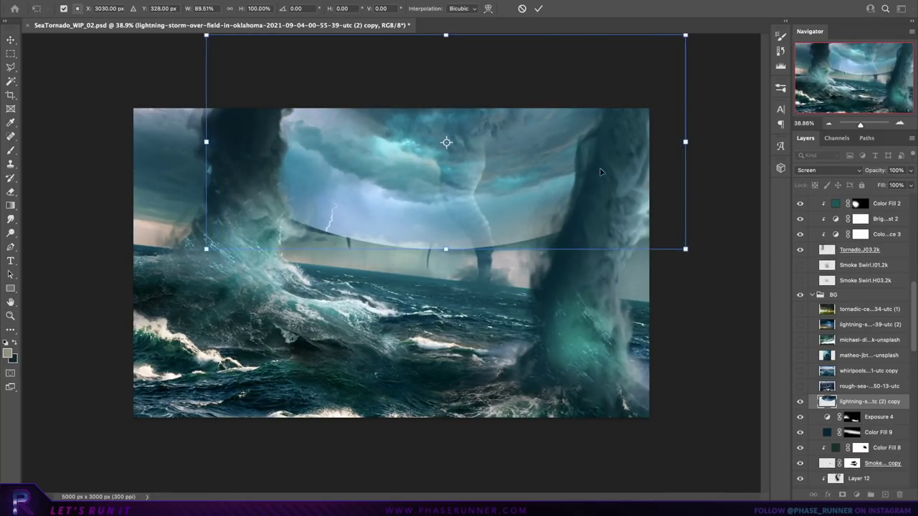
drag(602, 140, 573, 140)
key(Return)
drag(860, 311, 860, 423)
double_click(859, 402)
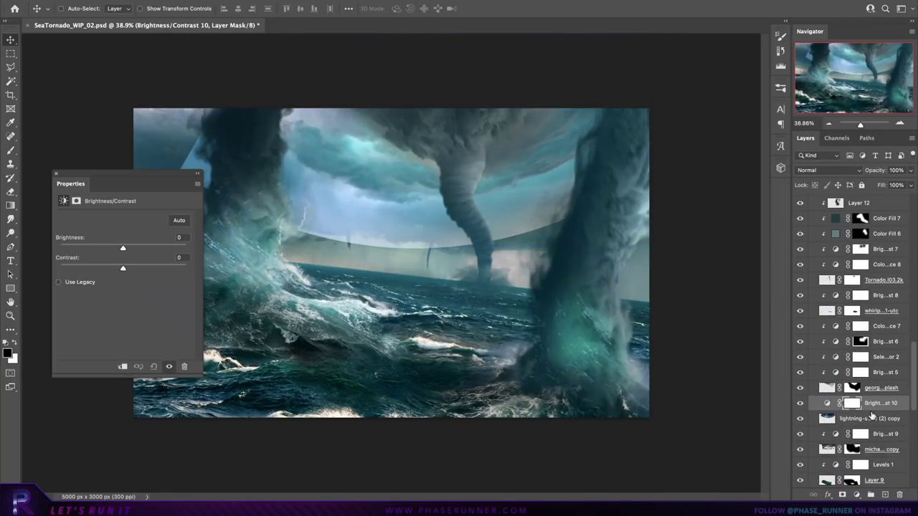
drag(123, 248, 136, 248)
click(867, 418)
Step: Mask the lightning layer and brush out its hard sky band
click(842, 494)
key(b)
scroll(391, 262, up, 2)
drag(230, 165, 430, 172)
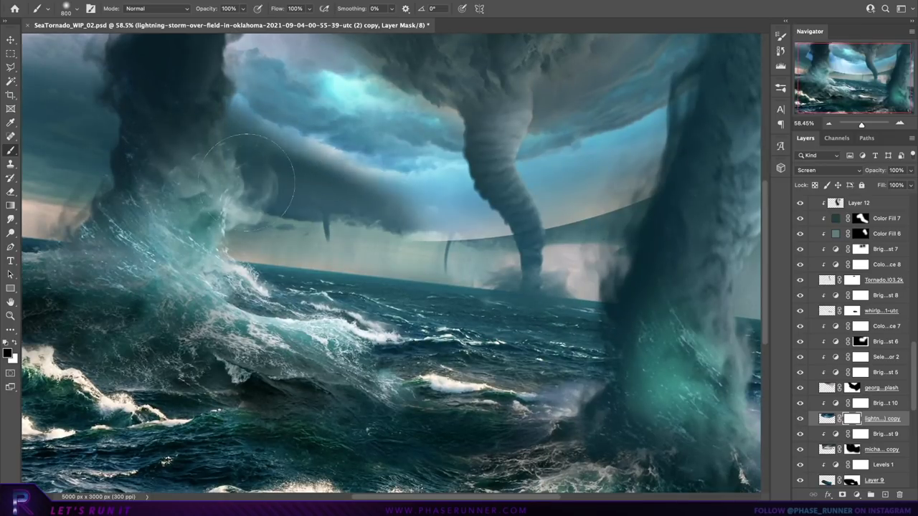
drag(467, 286, 467, 375)
drag(215, 187, 430, 215)
drag(467, 375, 486, 367)
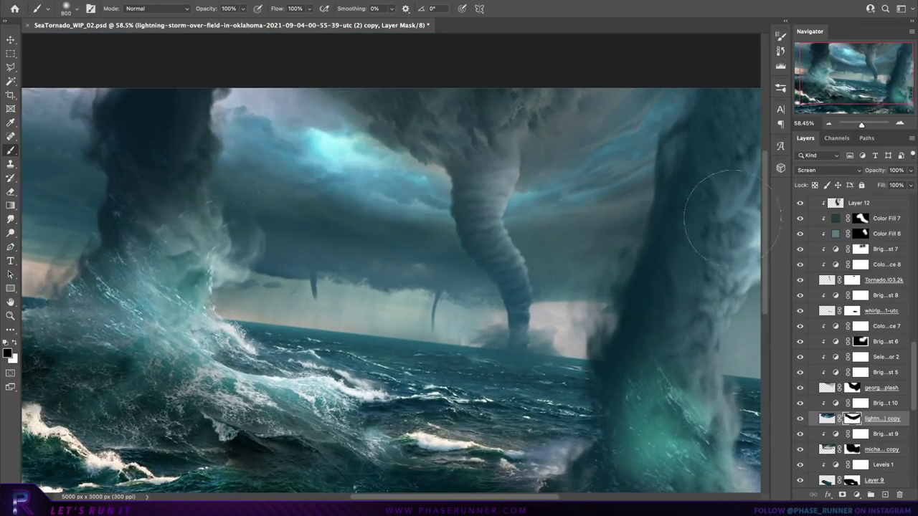
key(ctrl+minus)
Step: Free Transform the lightning layer wider toward the left
key(ctrl+t)
drag(659, 287, 588, 194)
key(ctrl+z)
drag(171, 119, 128, 114)
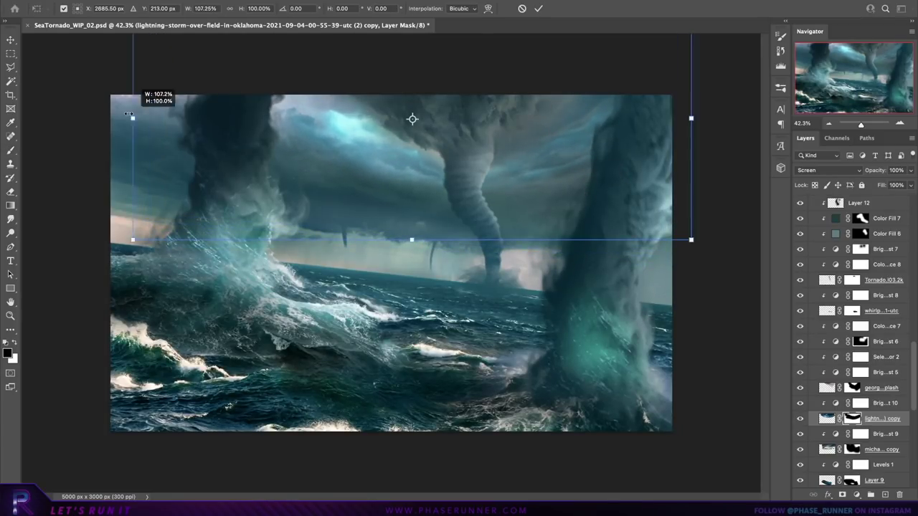
key(Return)
Step: Add a clipped Hue/Saturation adjustment with Hue +11
click(855, 494)
click(860, 459)
drag(122, 258, 131, 260)
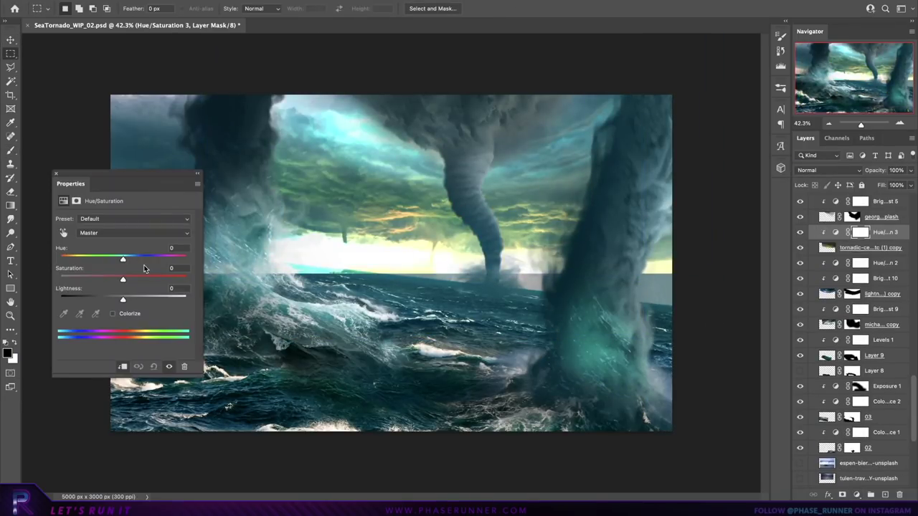
Step: Adjust Hue/Saturation 3's hue, saturation and lightness, returning the sky to blue-grey teal
drag(122, 279, 133, 278)
drag(123, 299, 109, 299)
drag(123, 259, 69, 259)
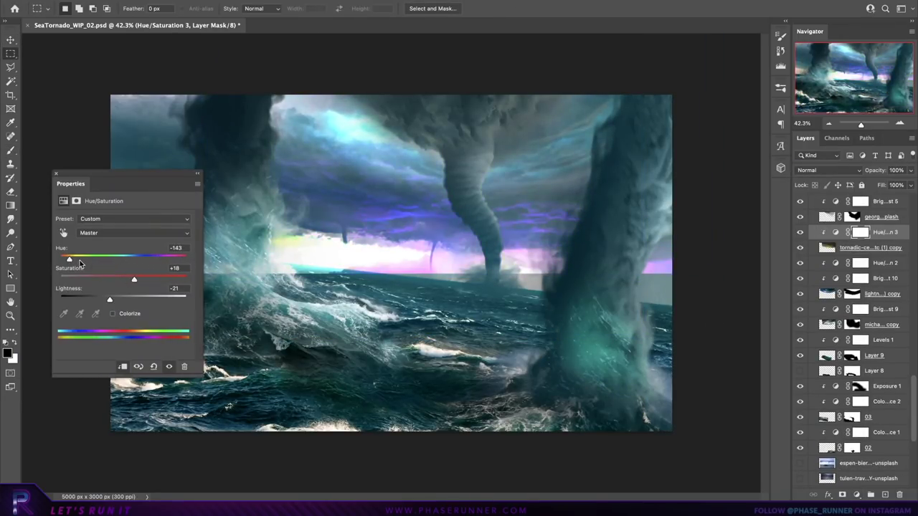
mouse_move(118, 279)
mouse_down()
mouse_move(99, 279)
mouse_move(108, 259)
mouse_up()
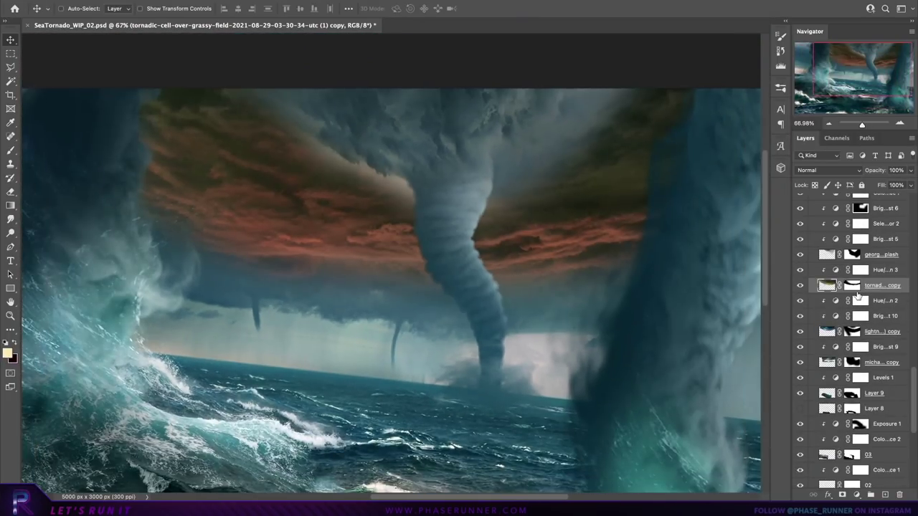
double_click(835, 269)
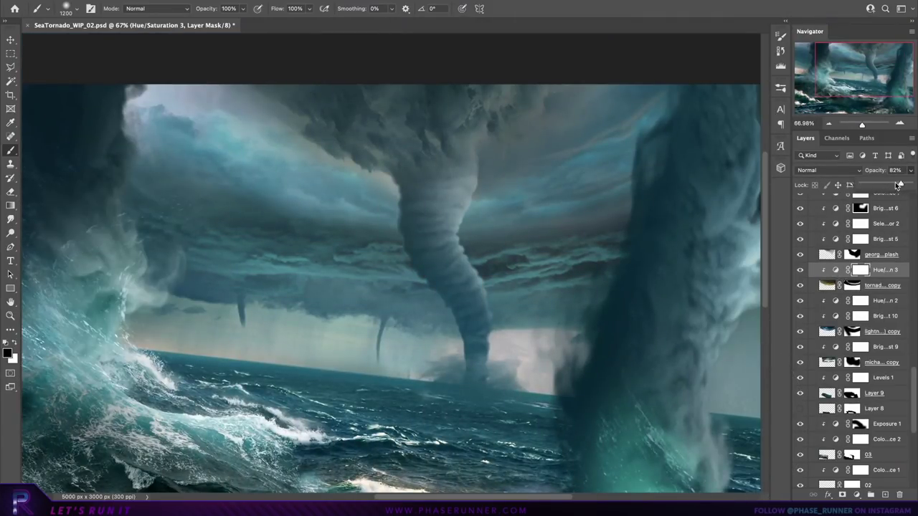
Step: Set the lightning copy to Color Dodge and shift its cyan glow right for masking
click(827, 179)
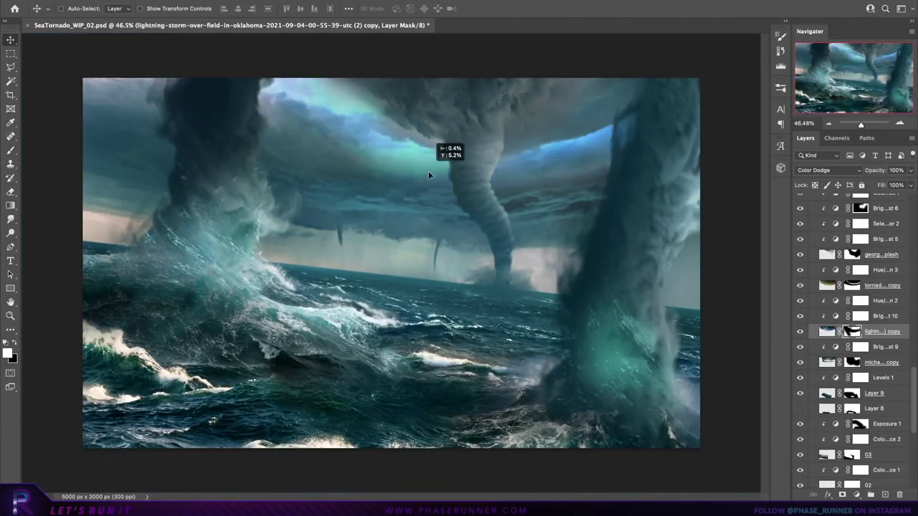
drag(408, 169, 723, 259)
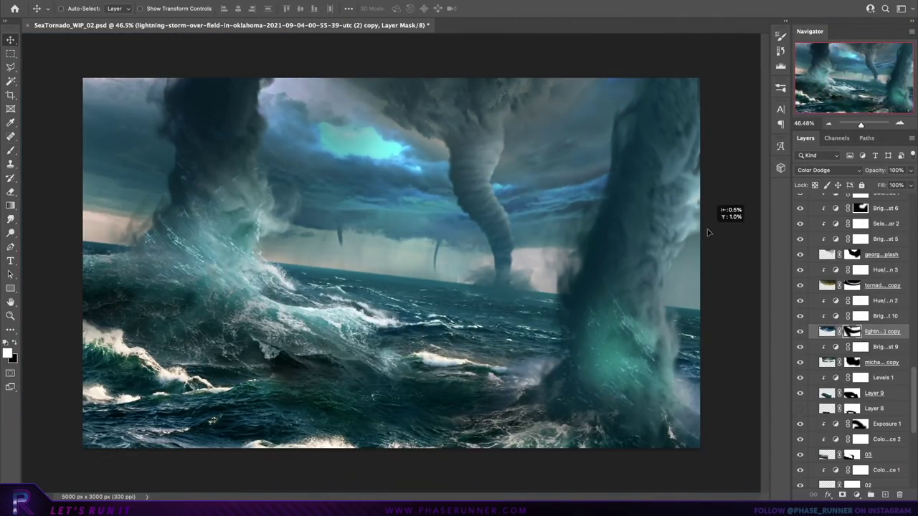
click(828, 170)
key(Escape)
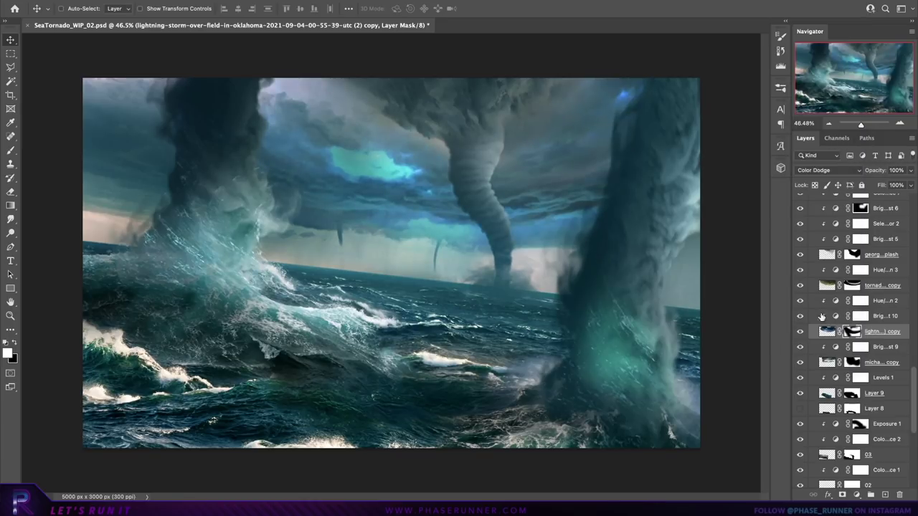
drag(502, 208, 667, 204)
key(b)
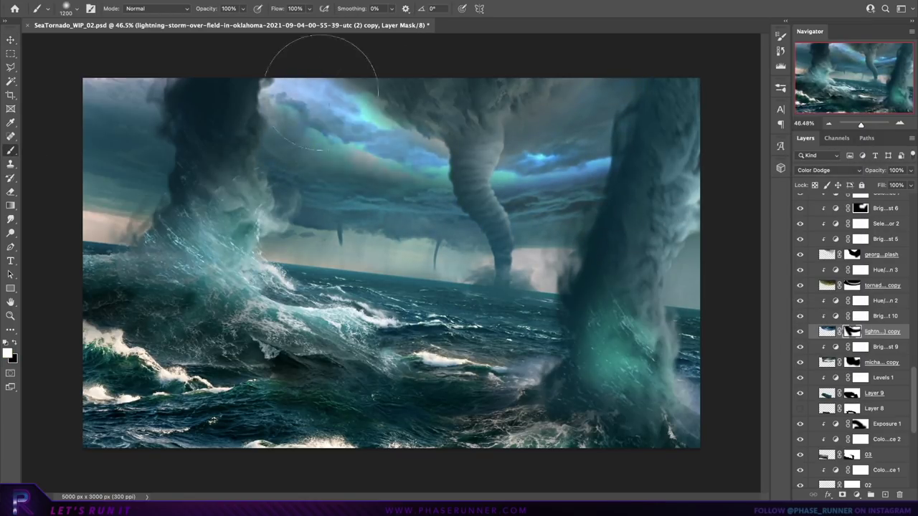
key(x)
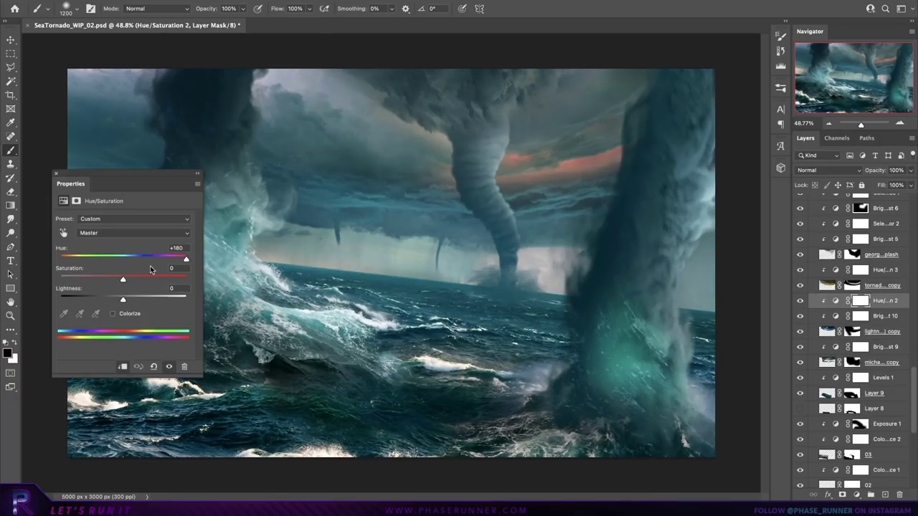
key(alt+bracketleft)
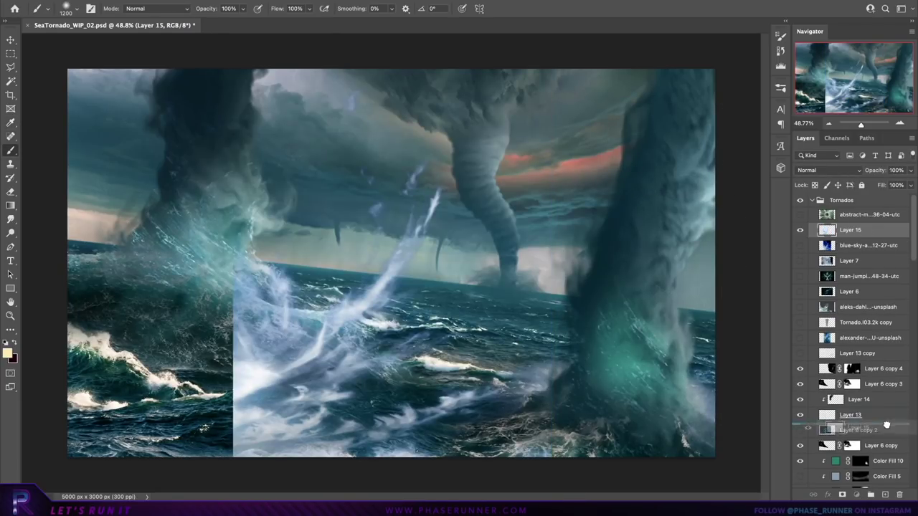
Step: Move Layer 15 down, duplicate it, rotate the copy and warp it around the waterspout base
drag(886, 425, 860, 360)
right_click(837, 330)
key(ctrl+j)
key(ctrl+t)
drag(493, 302, 531, 249)
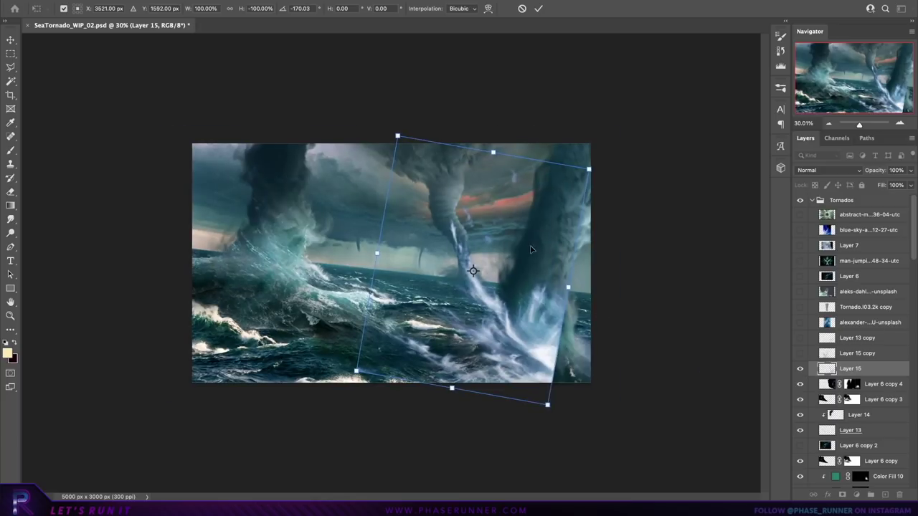
click(487, 8)
drag(547, 404, 600, 373)
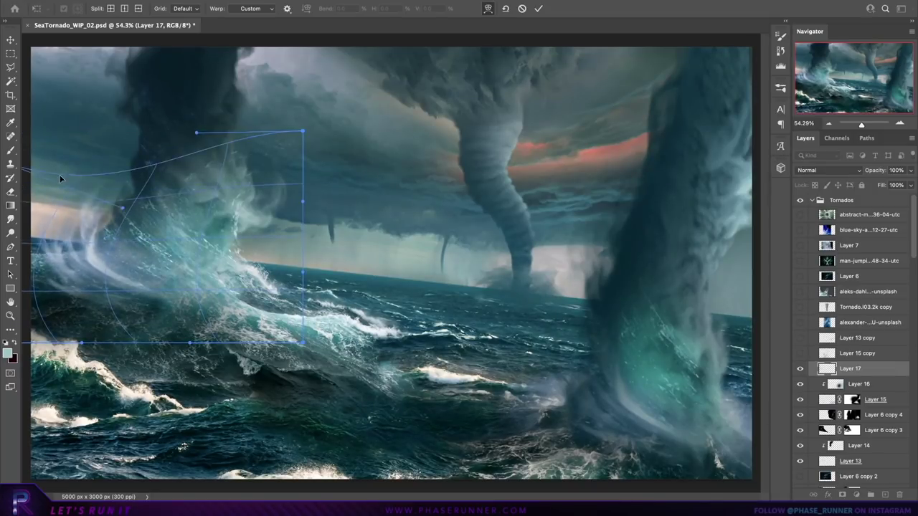
Step: Warp the Layer 17 spray around the left waterspout and colorize it darker teal
drag(60, 178, 64, 162)
drag(193, 342, 212, 362)
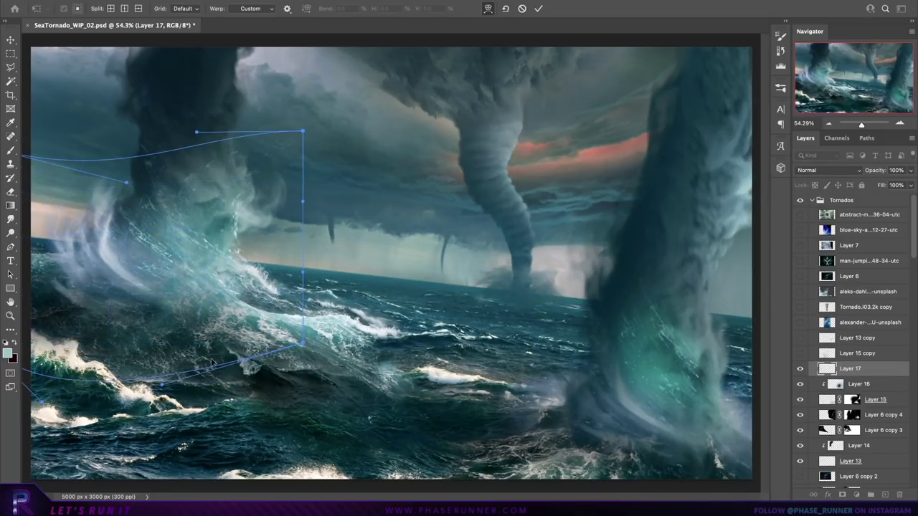
key(ctrl+u)
drag(697, 413, 685, 418)
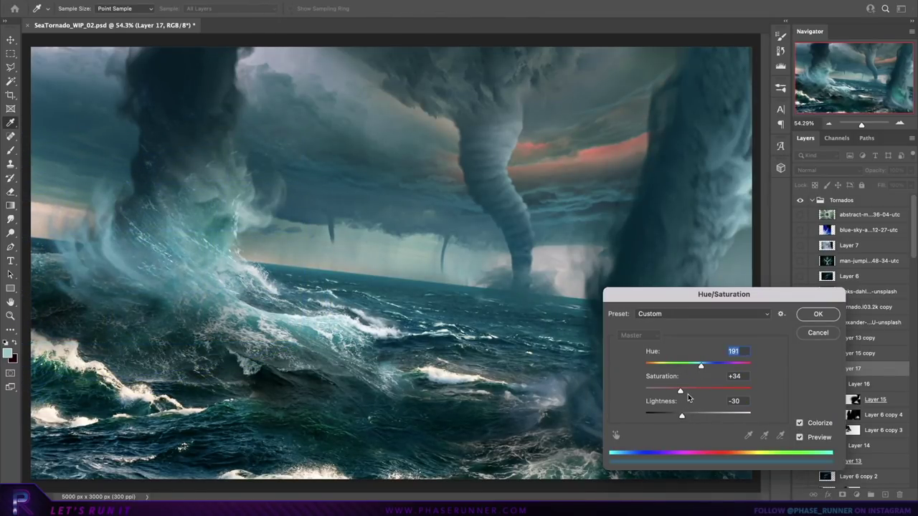
key(Return)
key(v)
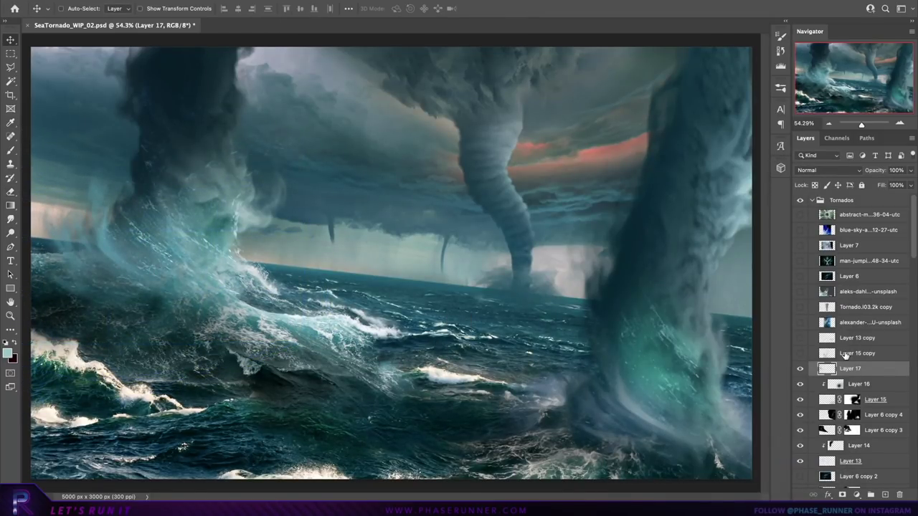
Step: Duplicate the Layer 15 copy streak, rotate it, and warp it around the middle tornado
click(844, 354)
key(ctrl+j)
key(ctrl+t)
drag(659, 326, 585, 235)
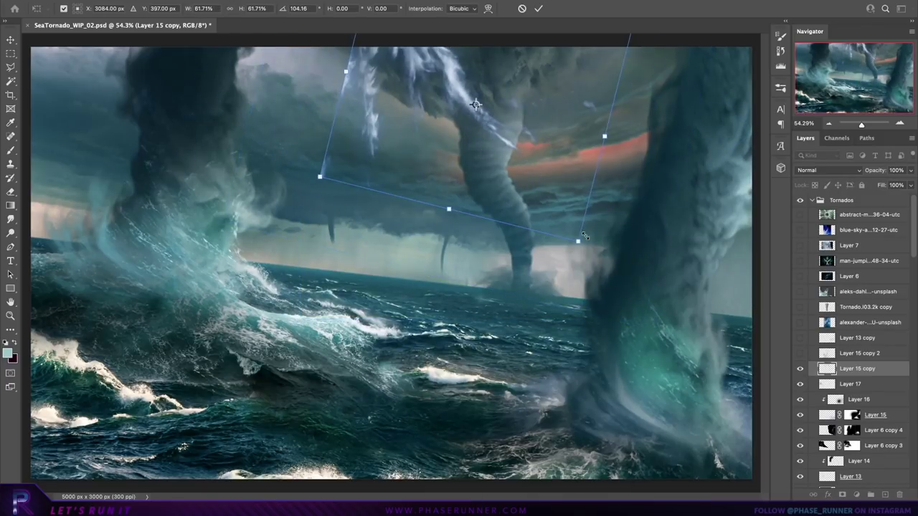
scroll(487, 265, up, 2)
click(488, 9)
mouse_move(308, 215)
mouse_down()
mouse_move(353, 327)
mouse_move(465, 355)
mouse_up()
scroll(409, 172, down, 3)
key(Return)
Step: Colorize the streak darker teal, reposition it, and set its opacity to 75%
key(ctrl+u)
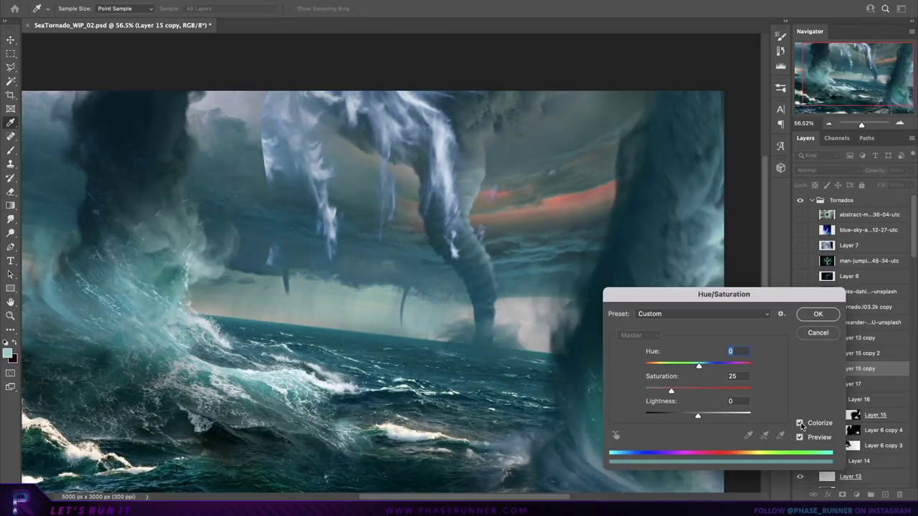
mouse_move(698, 415)
mouse_down()
mouse_move(665, 416)
mouse_move(688, 393)
mouse_up()
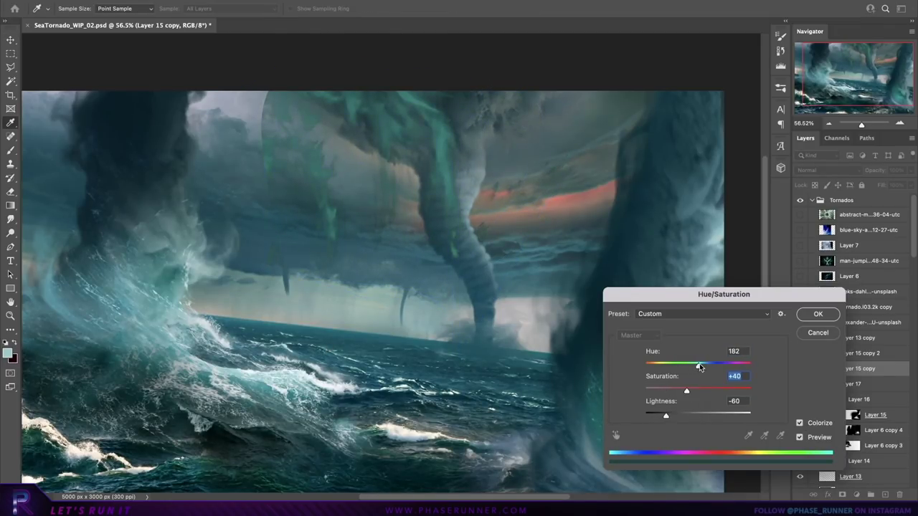
click(817, 313)
key(v)
drag(551, 200, 595, 240)
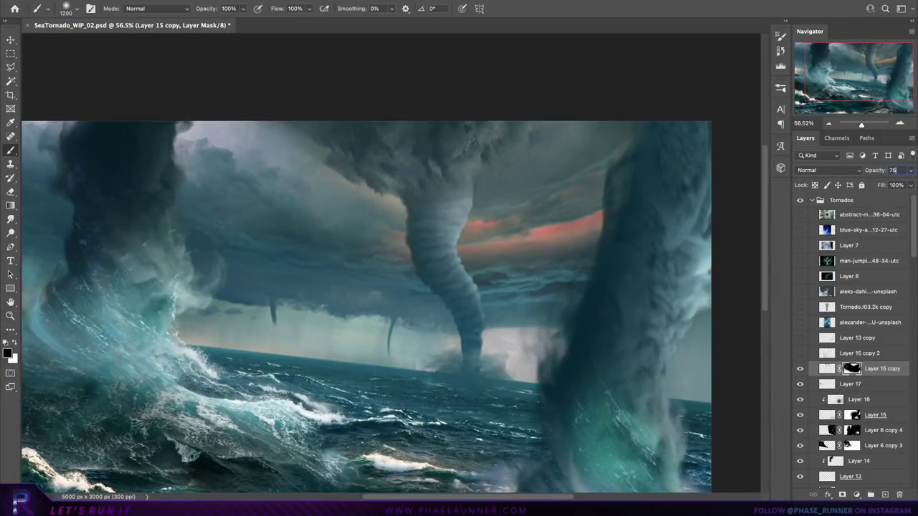
drag(527, 215, 454, 114)
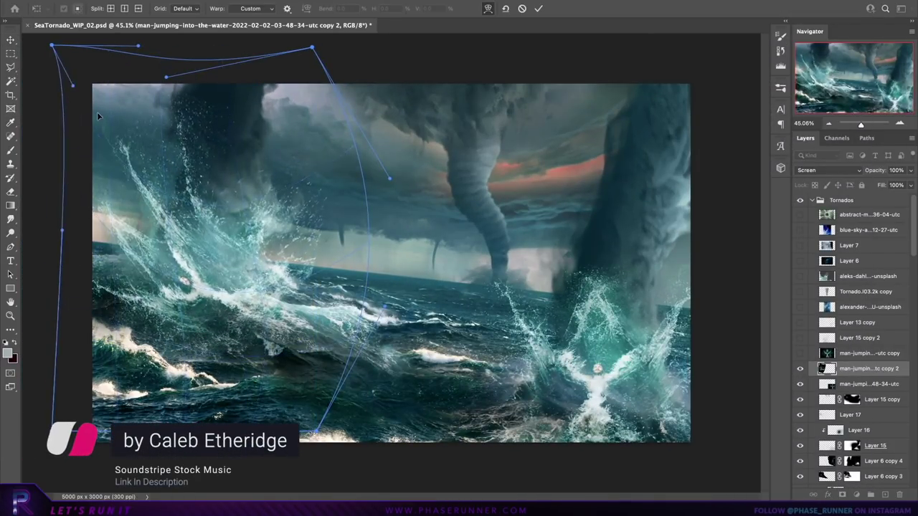
Step: Bend the splash around the right waterspout, add a mask, and soften the left wave
drag(616, 314, 610, 305)
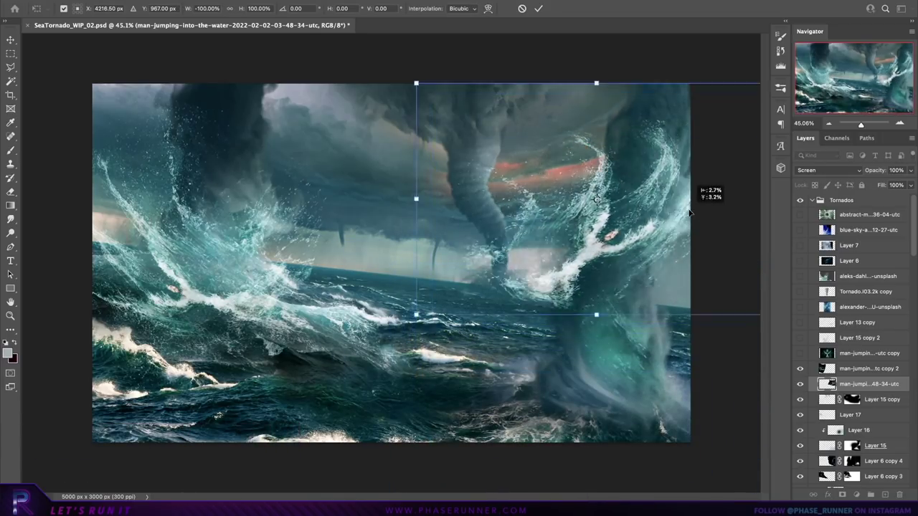
click(841, 495)
key(b)
right_click(255, 250)
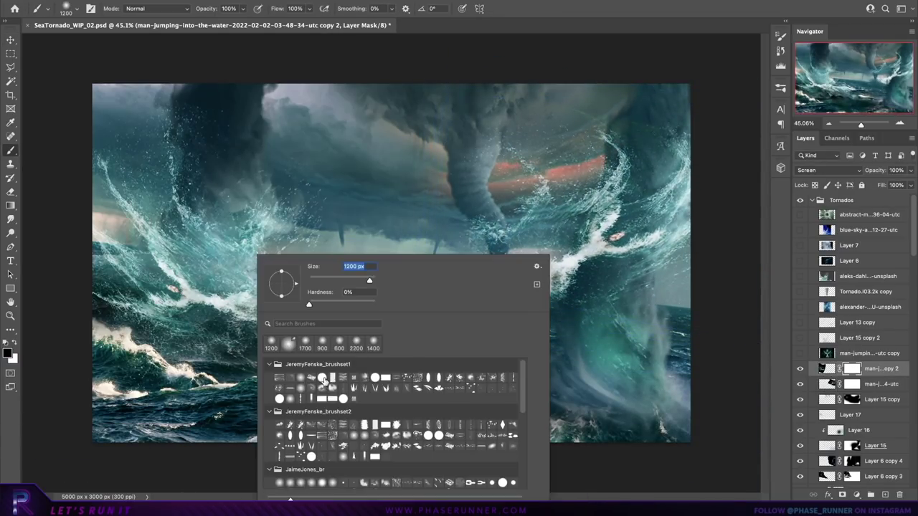
key(Escape)
alt+scroll(251, 224, up, 3)
scroll(391, 265, left, 5)
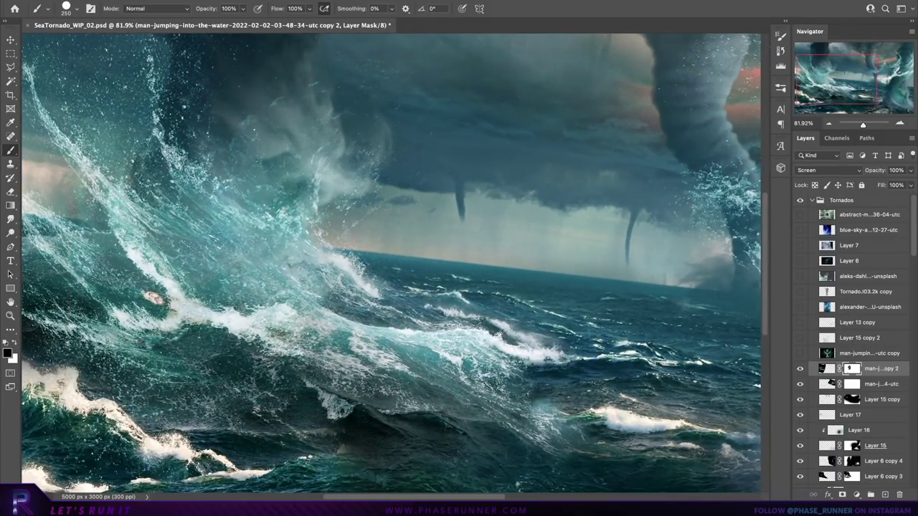
key(bracketleft)
key(bracketleft)
key(bracketleft)
drag(215, 287, 373, 315)
scroll(391, 265, left, 3)
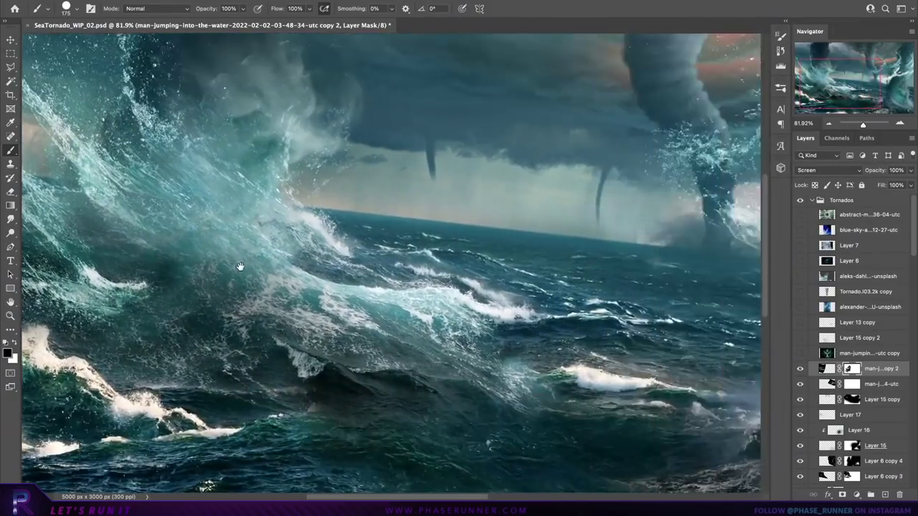
scroll(83, 133, left, 5)
scroll(414, 263, left, 5)
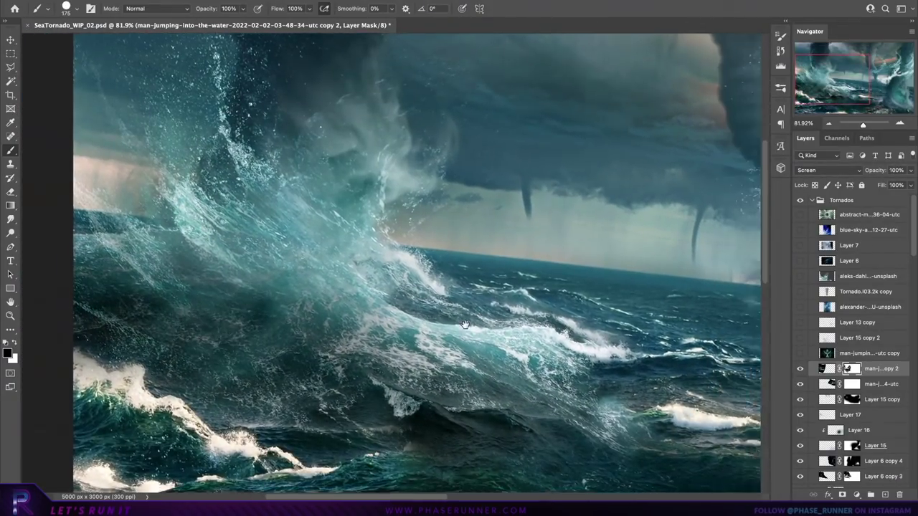
Step: Paint black on the mask to hide the white splash near the right waterspout
key(bracketright)
key(bracketright)
key(bracketright)
scroll(269, 251, up, 3)
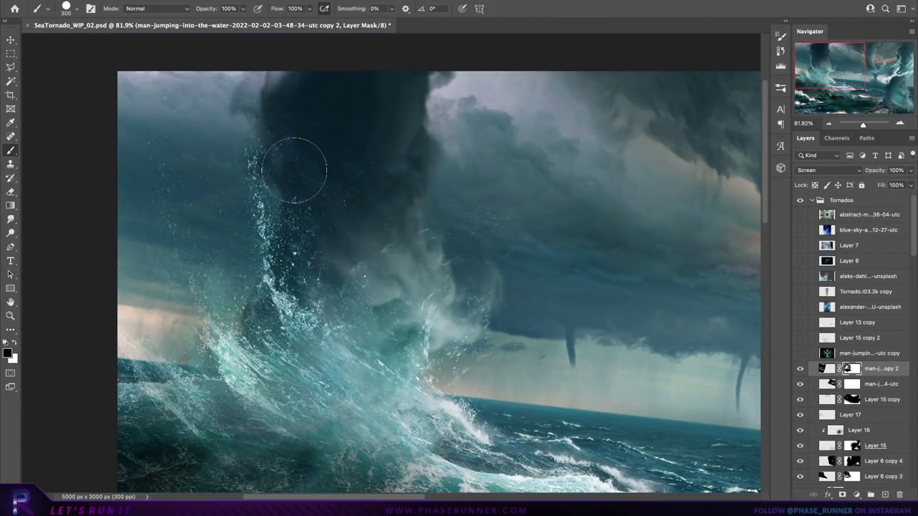
scroll(294, 170, down, 5)
scroll(269, 183, right, 5)
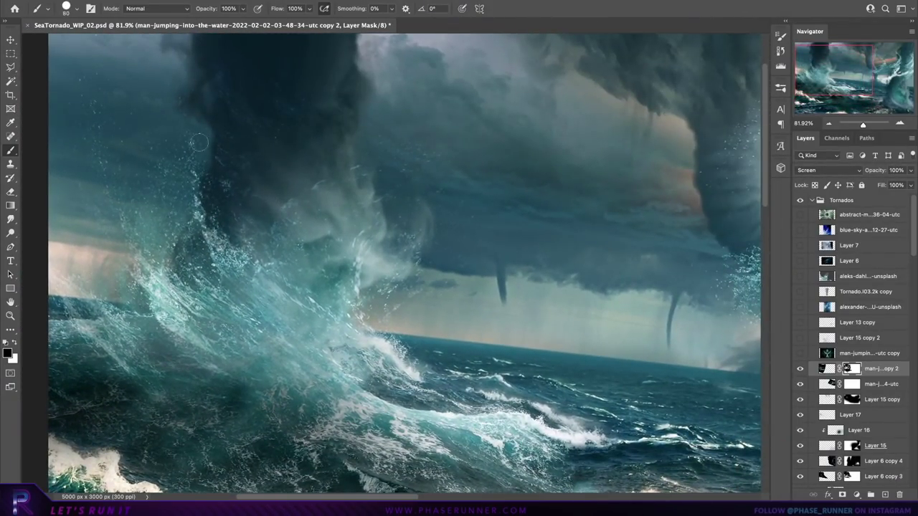
scroll(287, 179, right, 5)
scroll(380, 215, right, 5)
scroll(312, 213, up, 5)
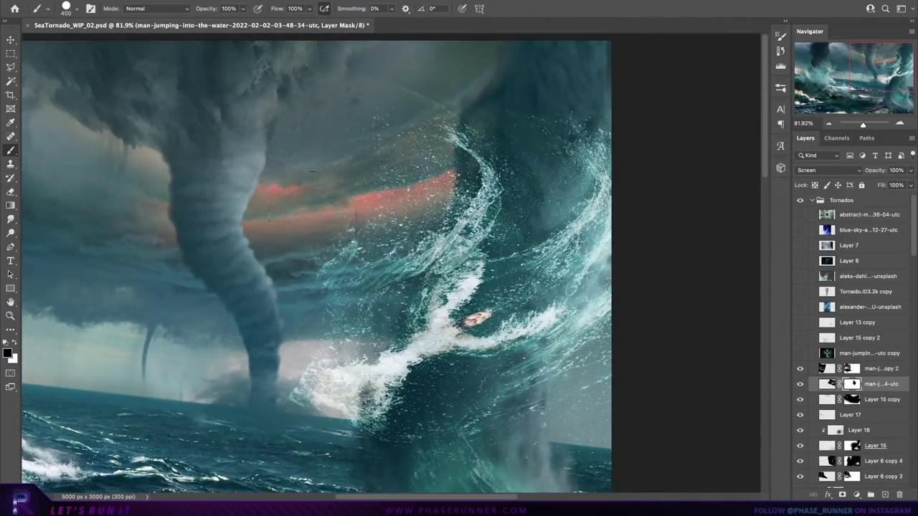
scroll(356, 282, down, 3)
scroll(352, 280, right, 2)
key(bracketleft)
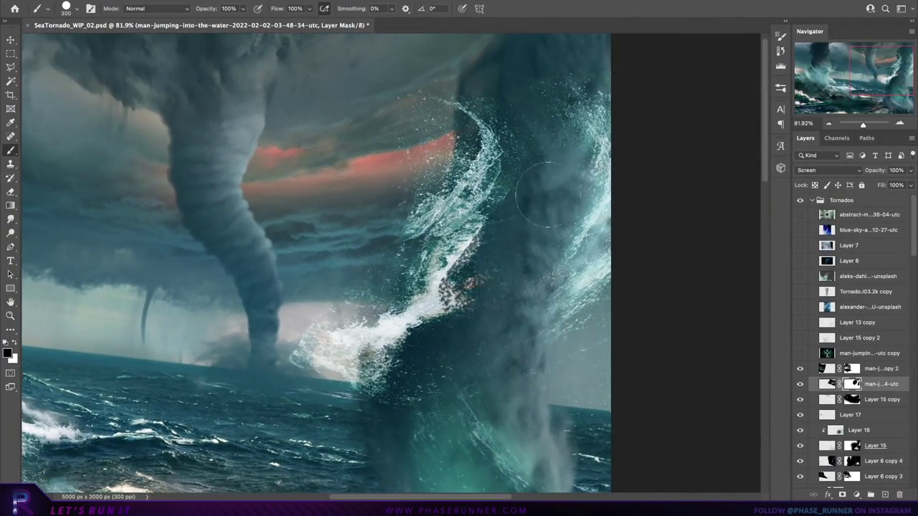
scroll(337, 270, down, 1)
drag(336, 270, 423, 303)
scroll(547, 268, right, 2)
scroll(426, 295, up, 3)
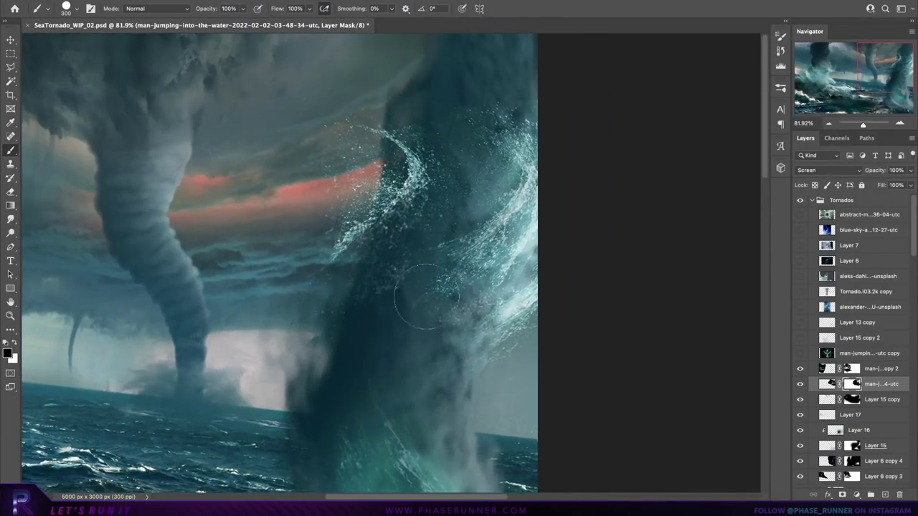
scroll(488, 262, down, 3)
scroll(516, 251, left, 1)
key(bracketleft)
key(bracketleft)
key(bracketleft)
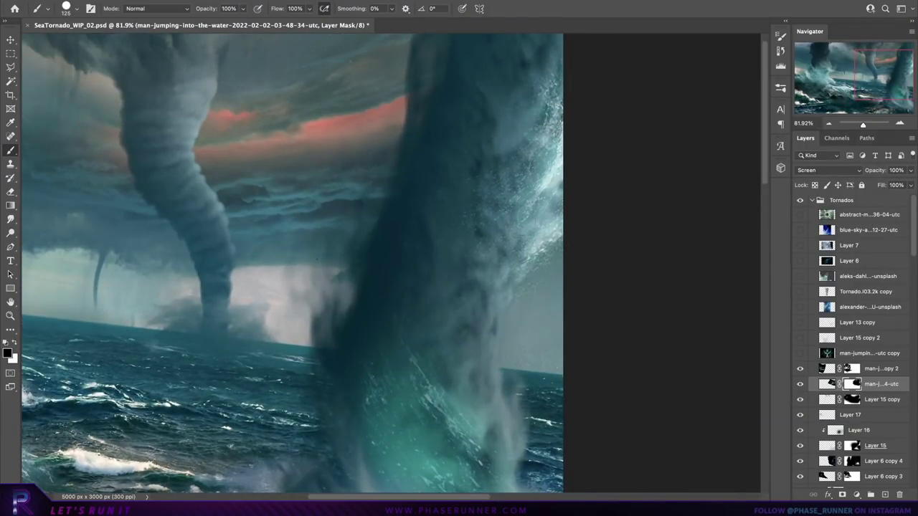
scroll(464, 165, down, 2)
scroll(465, 165, left, 2)
drag(269, 344, 502, 308)
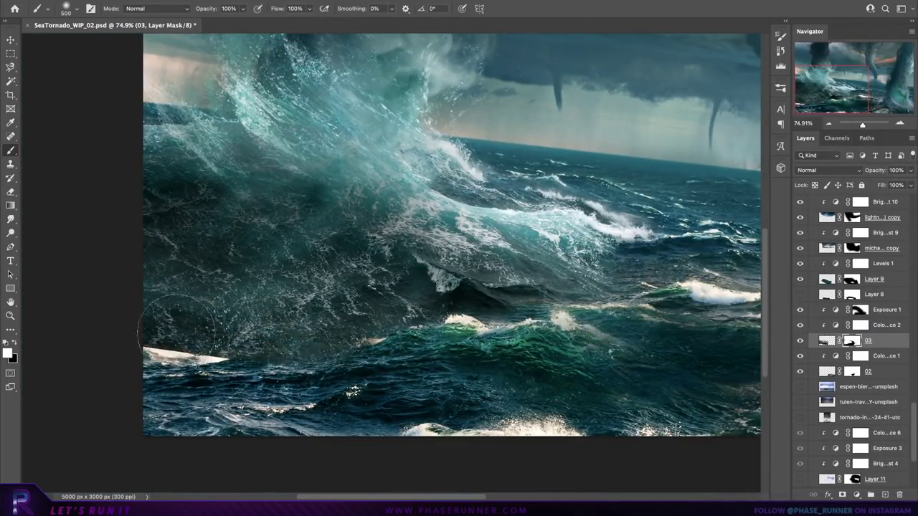
Step: Paint the mask to fade the lower-left foam and brighten the lower-left and central sea
drag(399, 300, 388, 304)
key(bracketleft)
key(x)
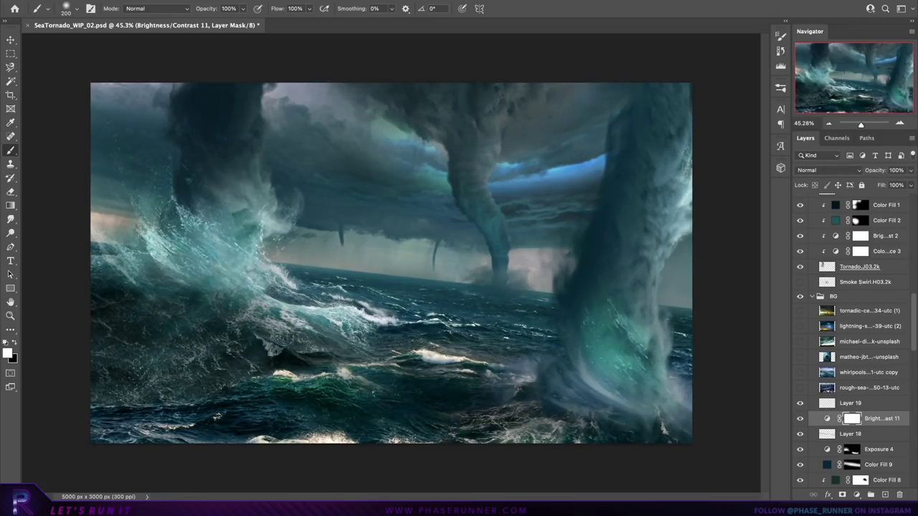
drag(190, 341, 502, 402)
Step: Fill Layer 19 with blue, blend it as Screen and boost its saturation
click(7, 353)
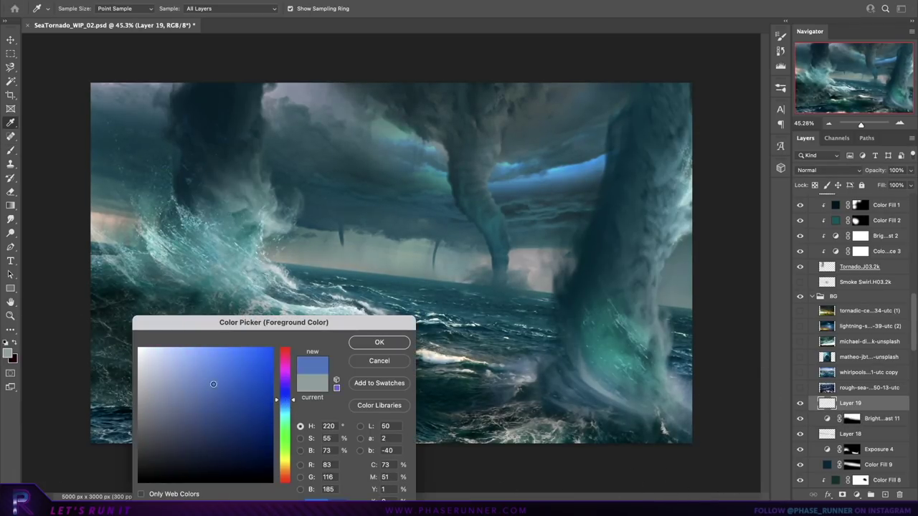
click(377, 340)
key(alt+BackSpace)
click(828, 170)
click(837, 264)
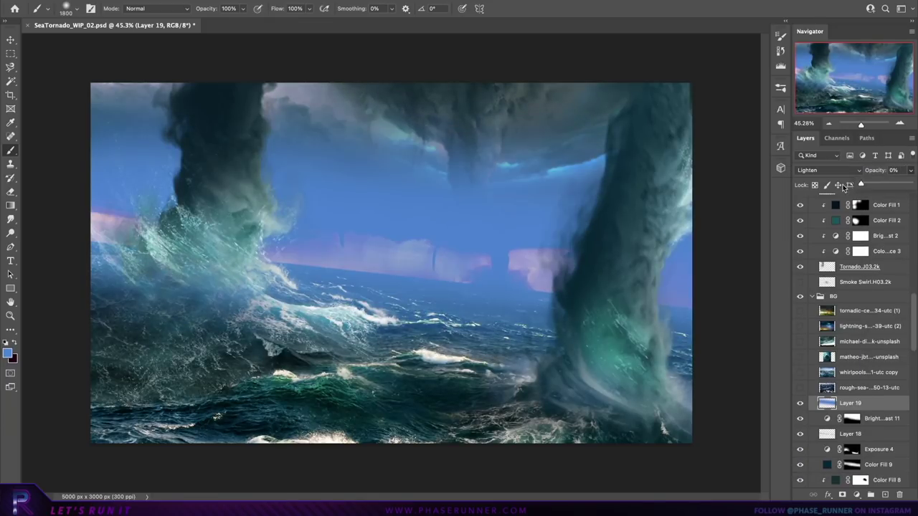
click(828, 170)
click(831, 180)
key(ctrl+u)
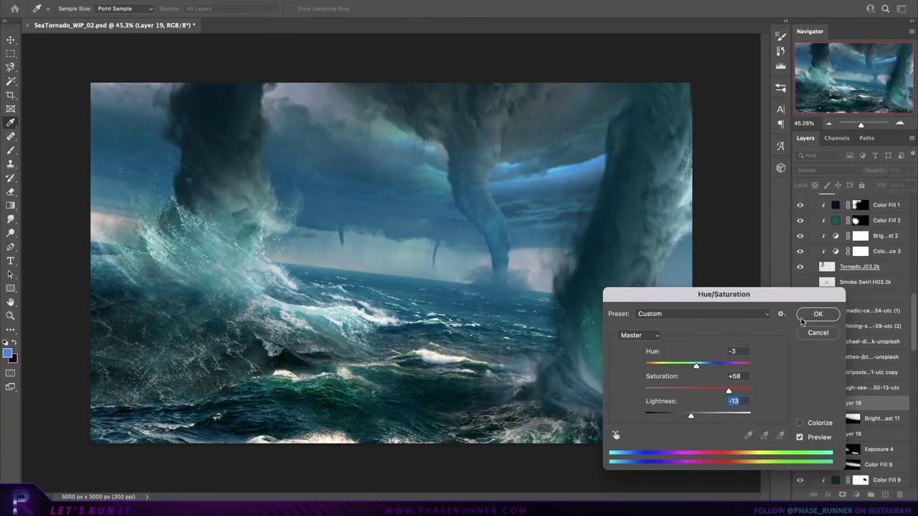
click(801, 320)
Step: Invert the Exposure 5 mask and paint the exposure lift onto the right waterspout and its top
key(ctrl+u)
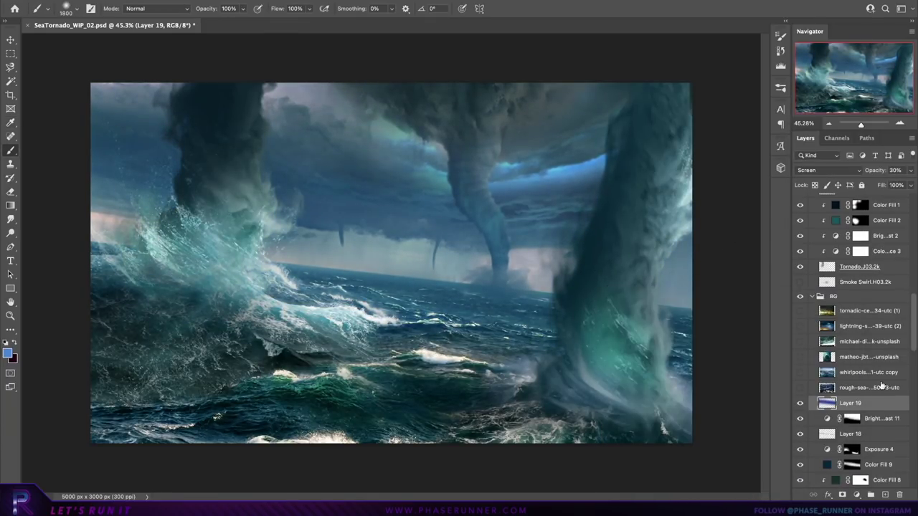
key(ctrl+i)
key(x)
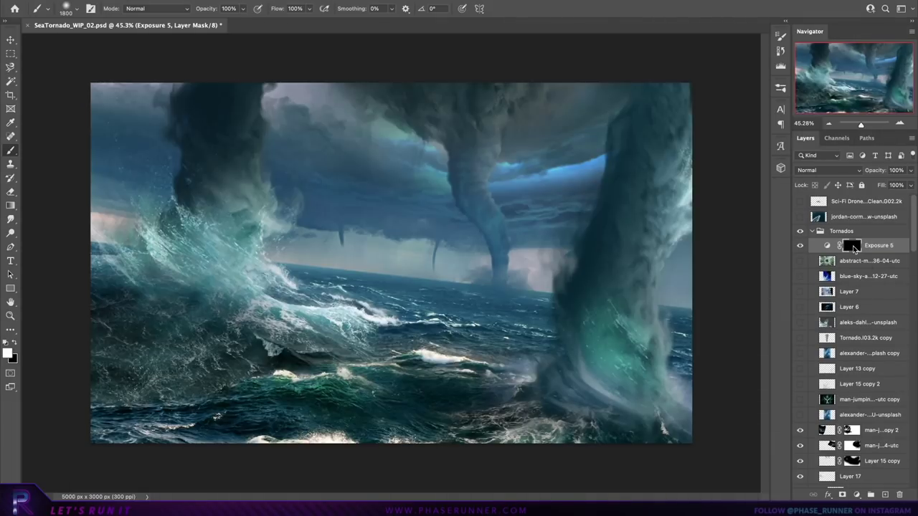
key(bracketleft)
key(bracketleft)
key(bracketleft)
drag(61, 389, 694, 445)
key(x)
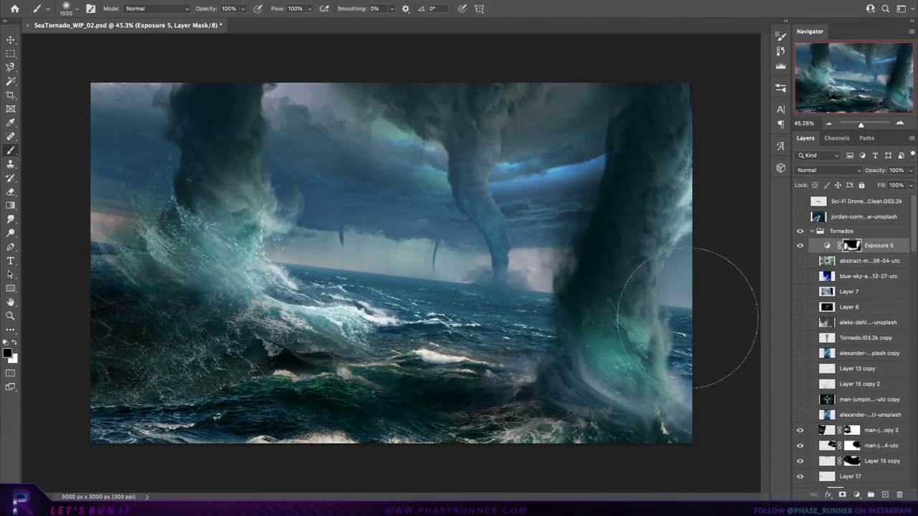
drag(710, 308, 595, 43)
Step: Paint blue over the sky on Layer 20 in Color Dodge with hue shifted to -121
key(bracketright)
key(bracketright)
key(bracketright)
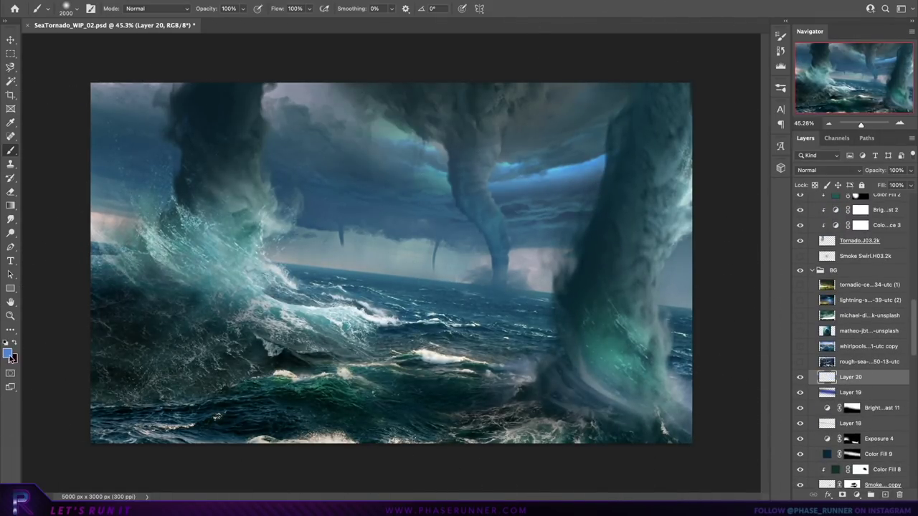
click(379, 342)
drag(272, 108, 389, 71)
click(828, 170)
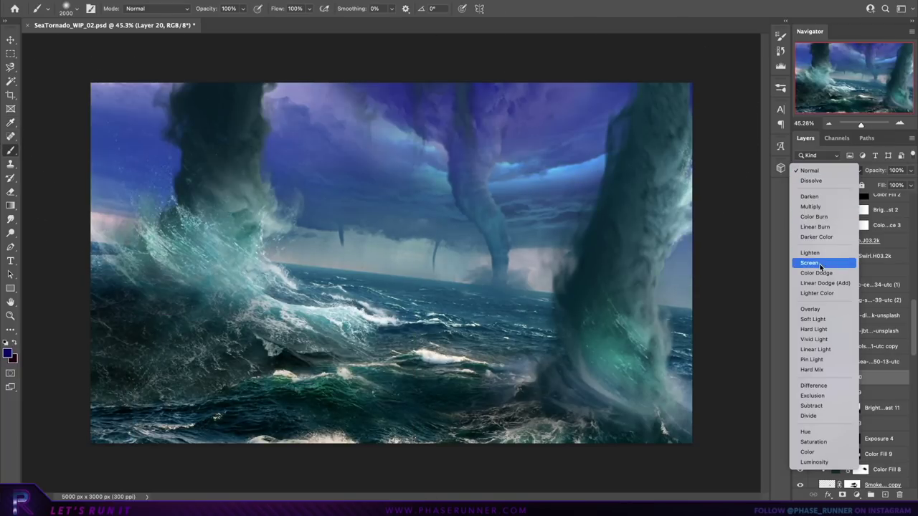
click(817, 282)
key(ctrl+u)
drag(697, 366, 670, 367)
key(Return)
key(e)
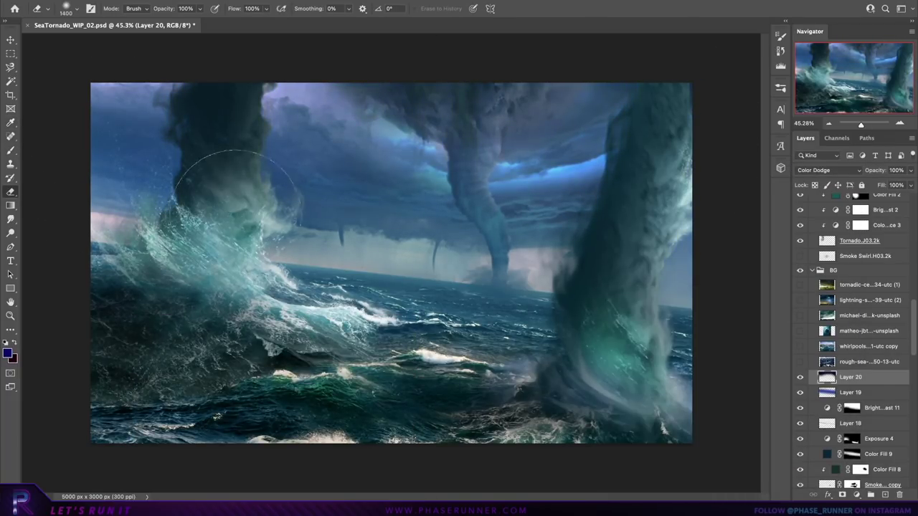
Step: Paint purple over the sky on Layer 21, blended as Overlay at about 30% opacity
click(7, 353)
click(373, 342)
key(b)
drag(286, 108, 594, 51)
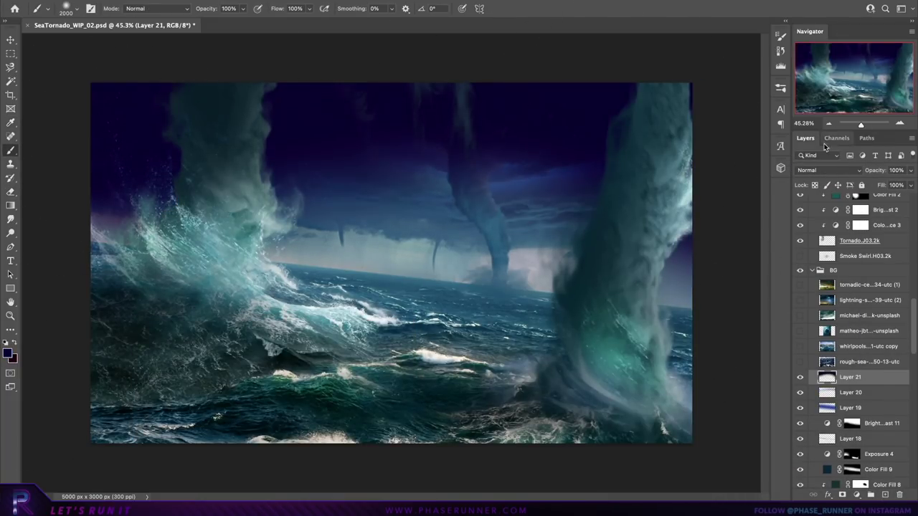
click(828, 170)
click(810, 308)
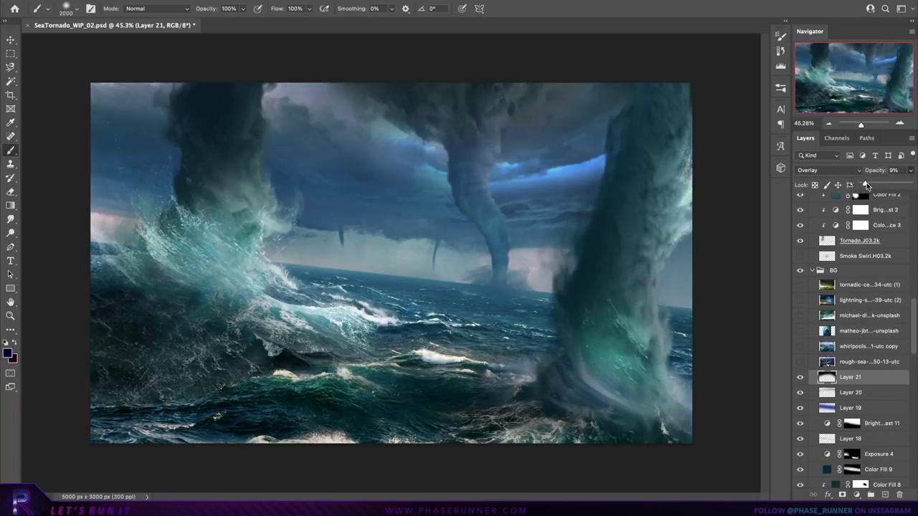
drag(909, 170, 875, 185)
Step: Add Layer 22 at the top of the Tornados group and paint purple across it
scroll(860, 323, up, 10)
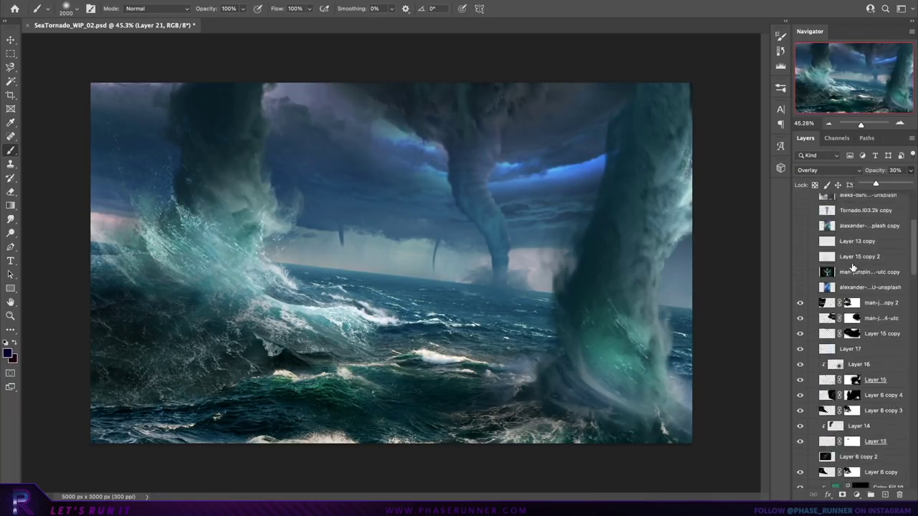
click(841, 231)
key(ctrl+shift+alt+n)
scroll(558, 401, down, 2)
drag(558, 401, 307, 440)
Step: Set Layer 22 to Soft Light, lower its opacity and shift its hue
click(828, 170)
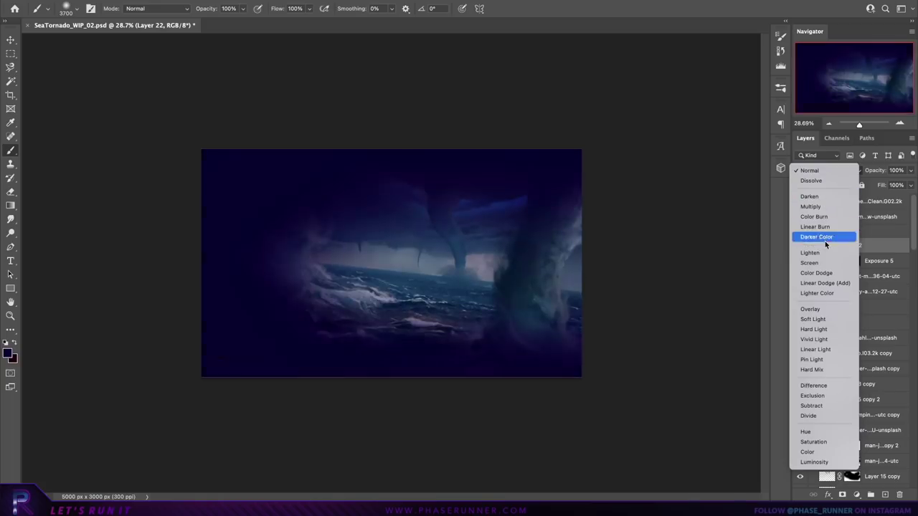
click(817, 318)
drag(910, 170, 866, 186)
key(ctrl+u)
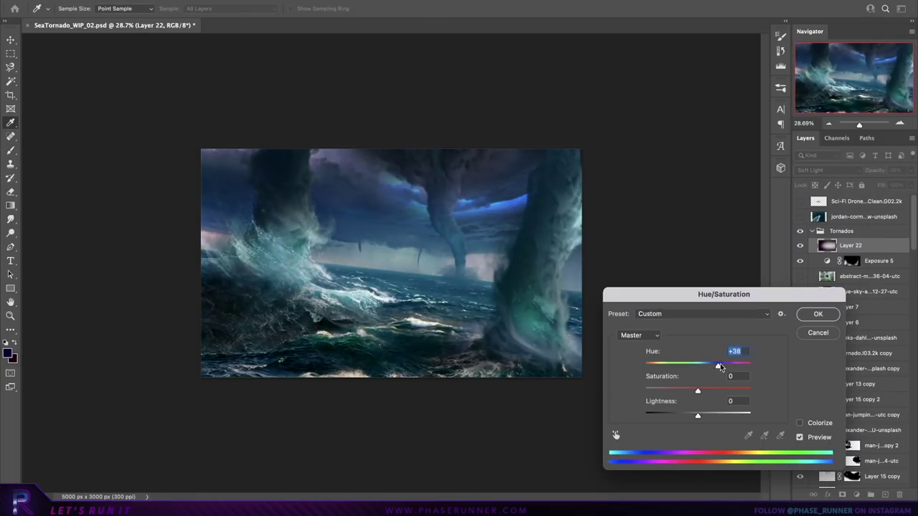
key(Return)
click(7, 353)
Step: Paint a light purple glow across the middle on new Layer 23, blended as Overlay
click(364, 341)
key(ctrl+shift+alt+n)
key(b)
drag(222, 207, 613, 272)
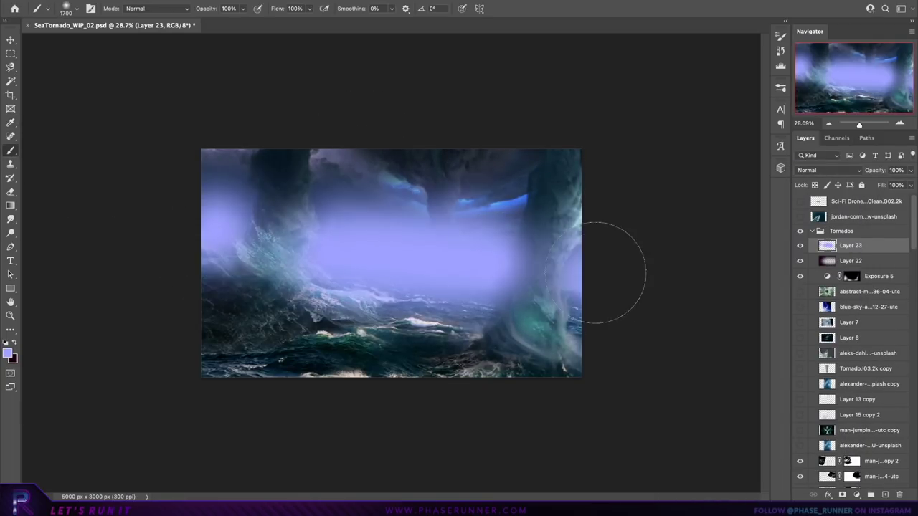
click(828, 170)
click(833, 309)
Step: Shift Layer 23's hue to -79 and lower the glow's opacity to 30%
key(ctrl+u)
drag(713, 364, 663, 364)
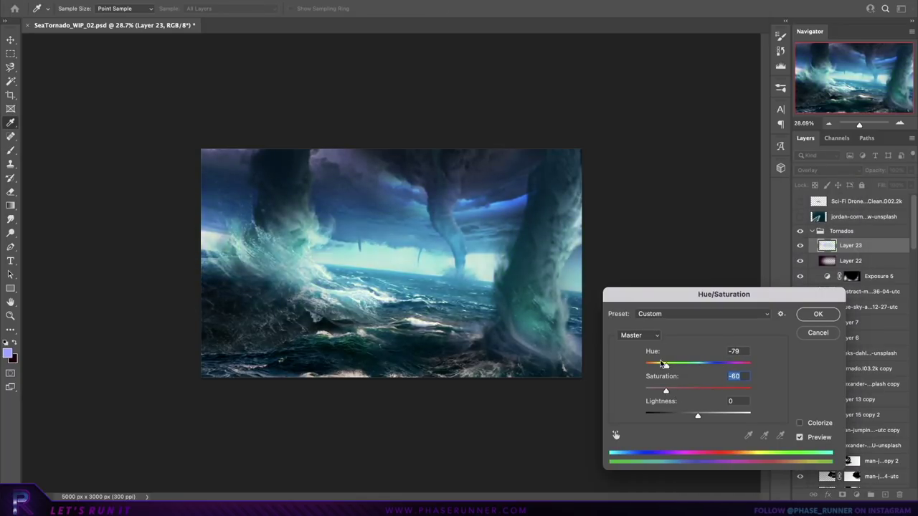
click(809, 315)
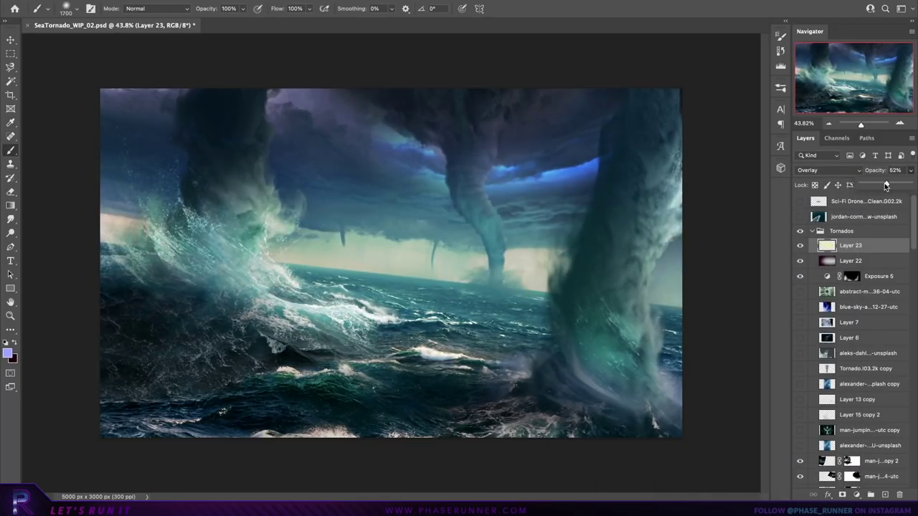
key(ctrl+u)
drag(697, 366, 724, 368)
key(Return)
Step: Show and select the Sci-Fi Drone layer with the Move tool active
scroll(338, 362, up, 3)
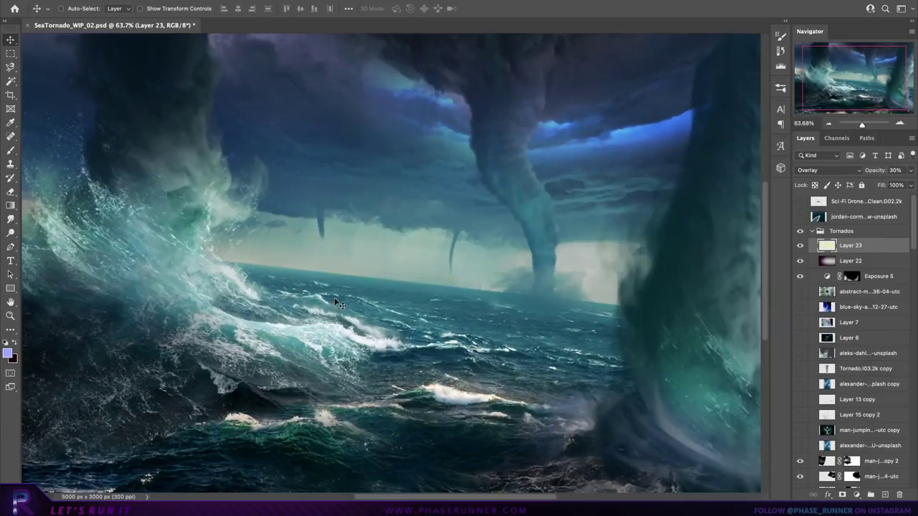
click(800, 200)
click(864, 201)
key(v)
scroll(339, 362, up, 3)
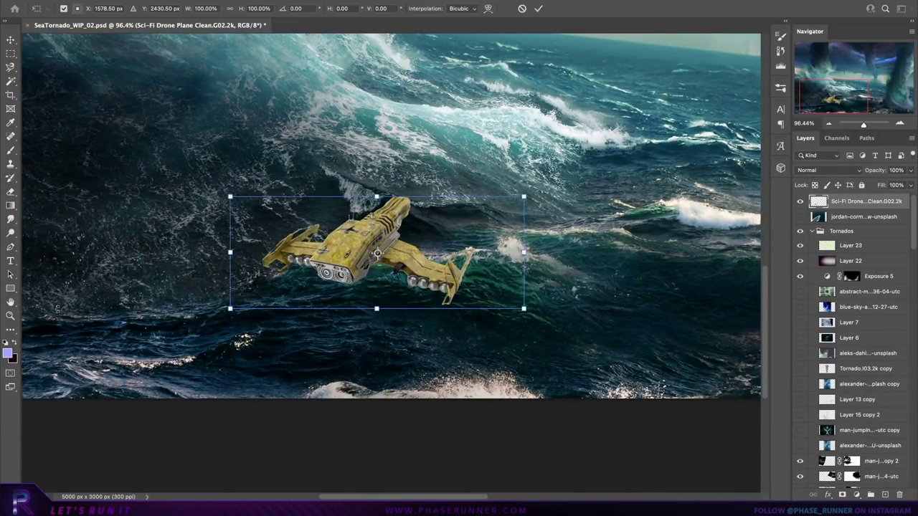
Step: Resize and place the drone over the waves, then zoom in on it
mouse_move(524, 308)
mouse_down()
mouse_move(502, 266)
mouse_move(461, 327)
mouse_up()
key(Return)
key(ctrl+0)
key(m)
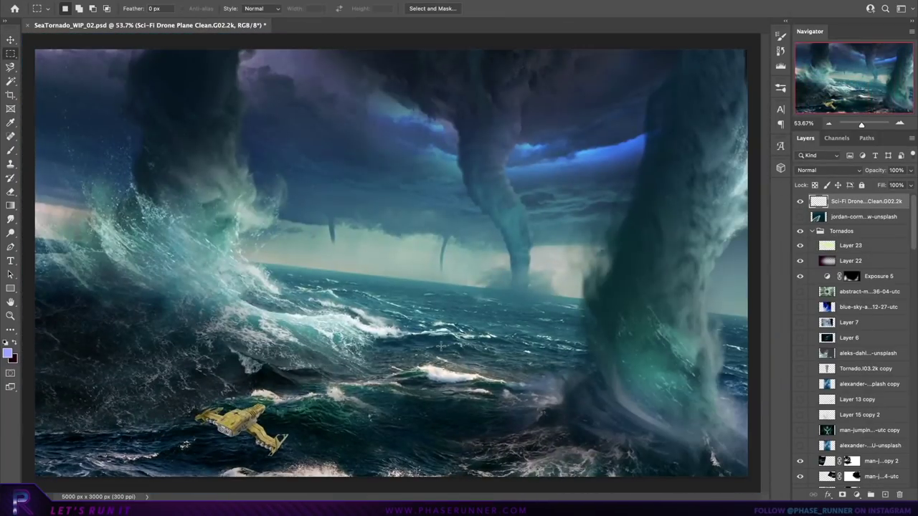
key(Return)
key(m)
scroll(294, 409, up, 5)
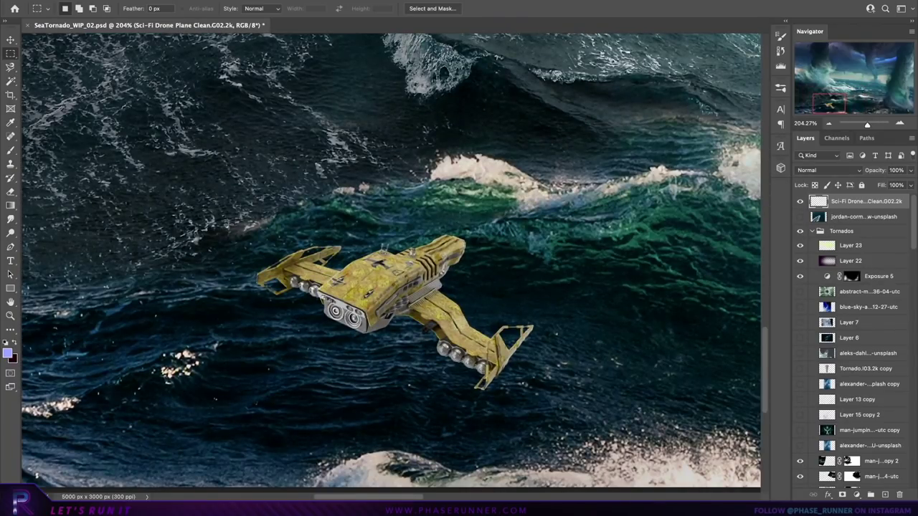
Step: Cut the drone's tail section onto its own layer and nudge it downward
key(l)
scroll(414, 188, up, 2)
key(ctrl+shift+j)
key(v)
key(shift+Down)
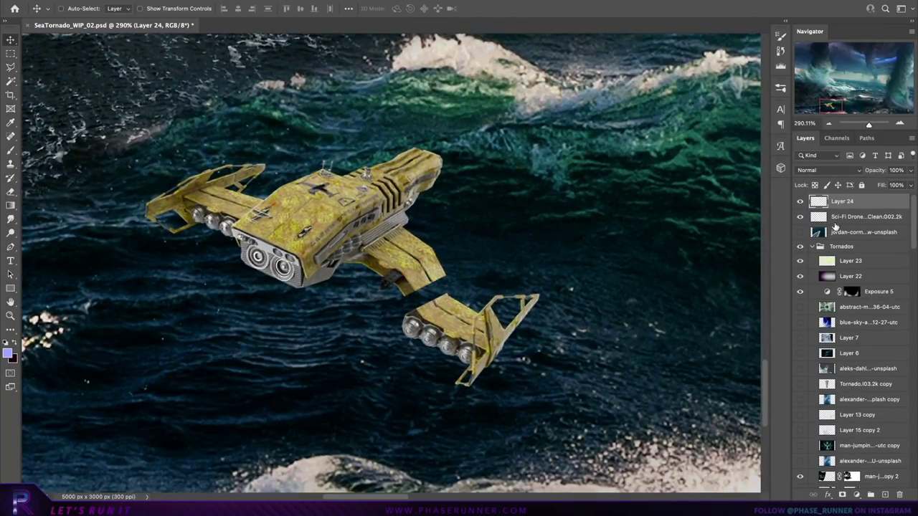
key(ctrl+e)
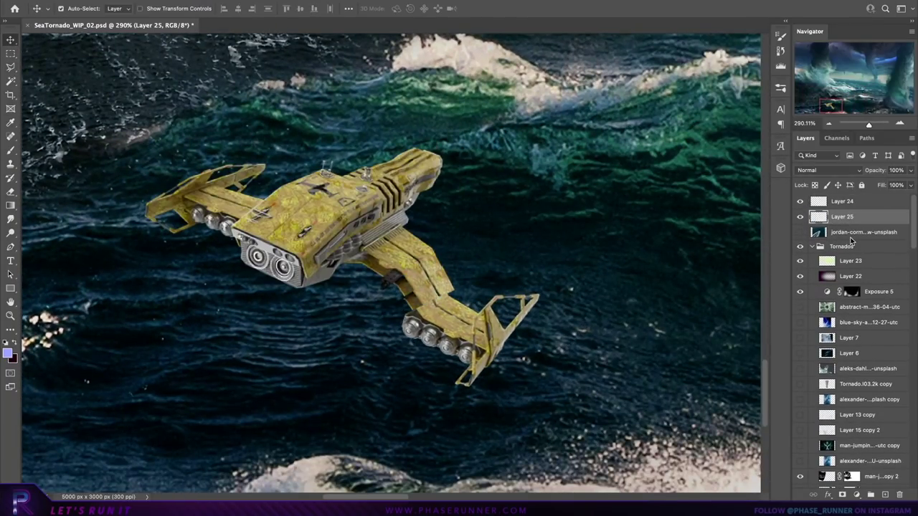
key(ctrl+t)
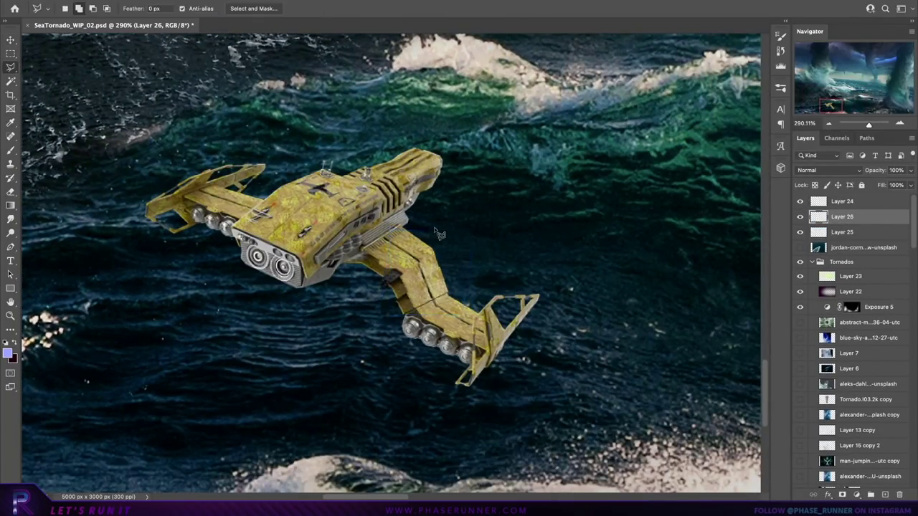
Step: Merge the drone pieces into Layer 24, then cut the left wing and shift it down-left
shift+click(842, 201)
key(ctrl+e)
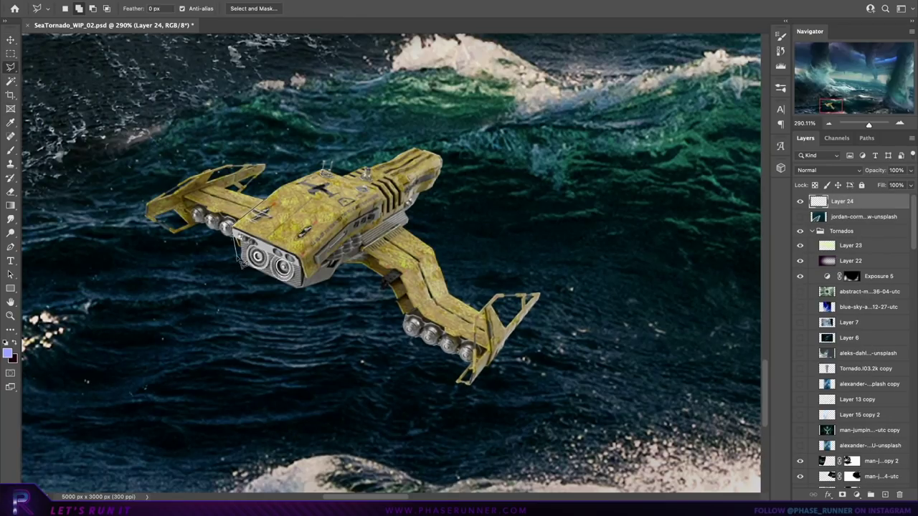
key(ctrl+shift+j)
drag(182, 109, 172, 129)
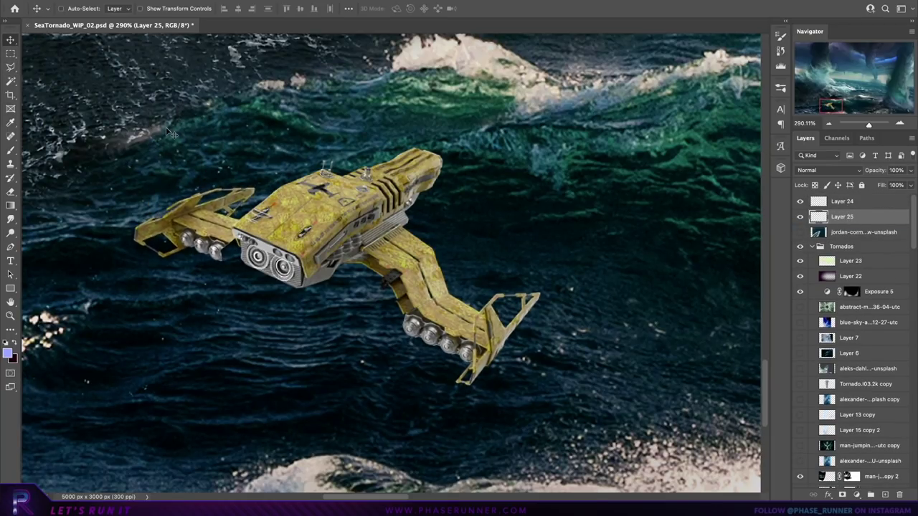
scroll(191, 273, up, 3)
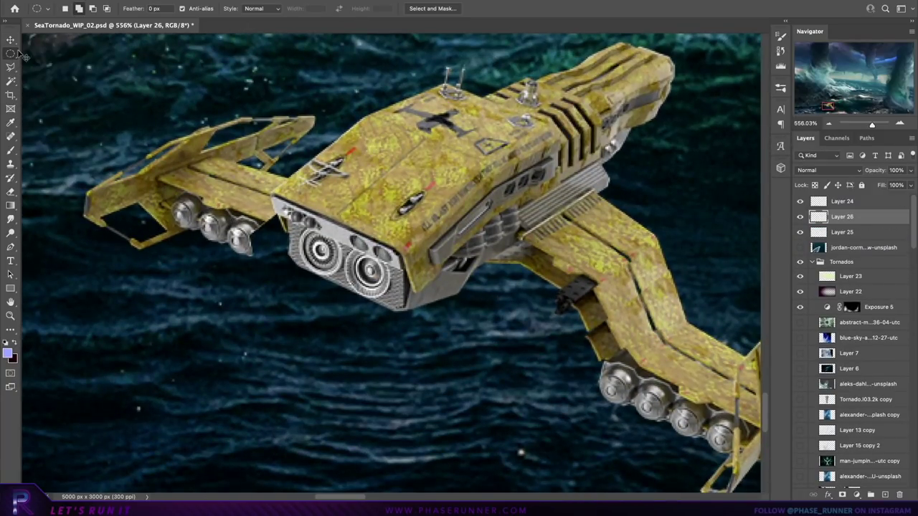
Step: Add a new layer and sample a dark brown from the craft as the brush colour
key(ctrl+shift+alt+n)
key(b)
click(8, 352)
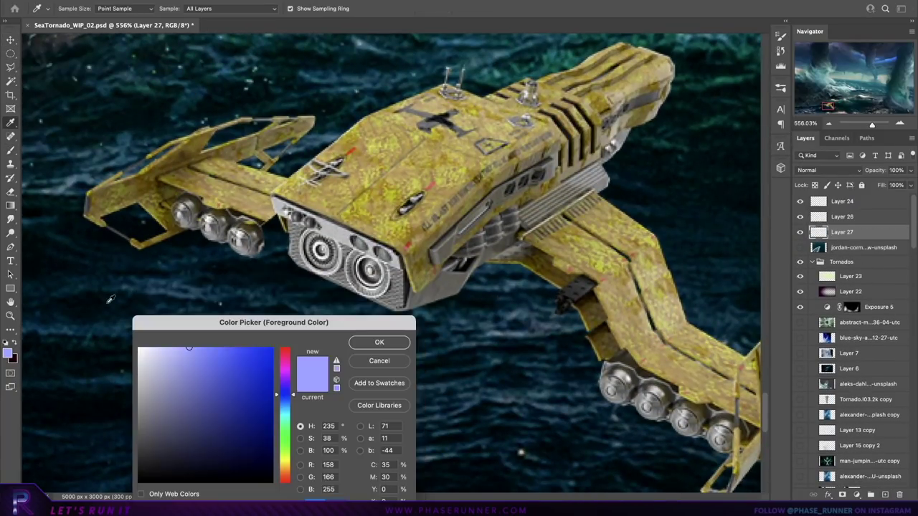
key(Return)
click(8, 352)
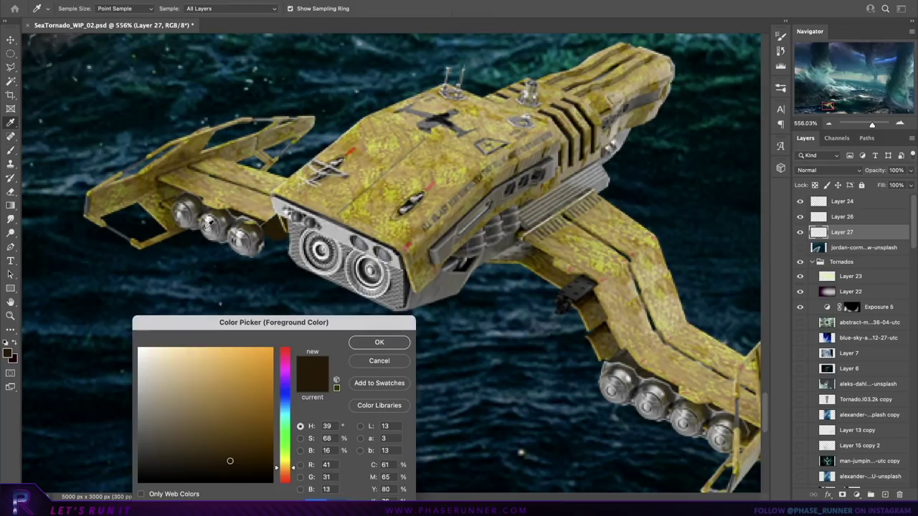
key(Return)
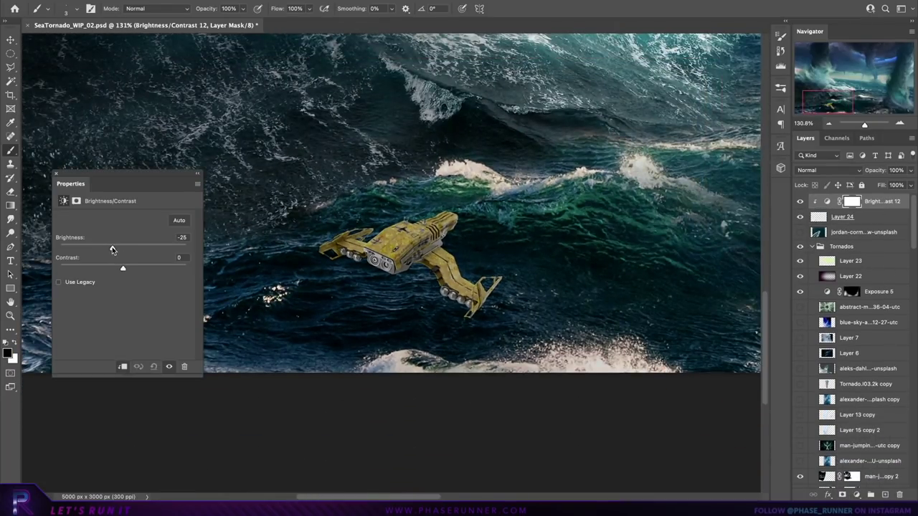
Step: Add Exposure and Color Balance adjustments to darken and colour-match the craft
click(856, 495)
click(860, 459)
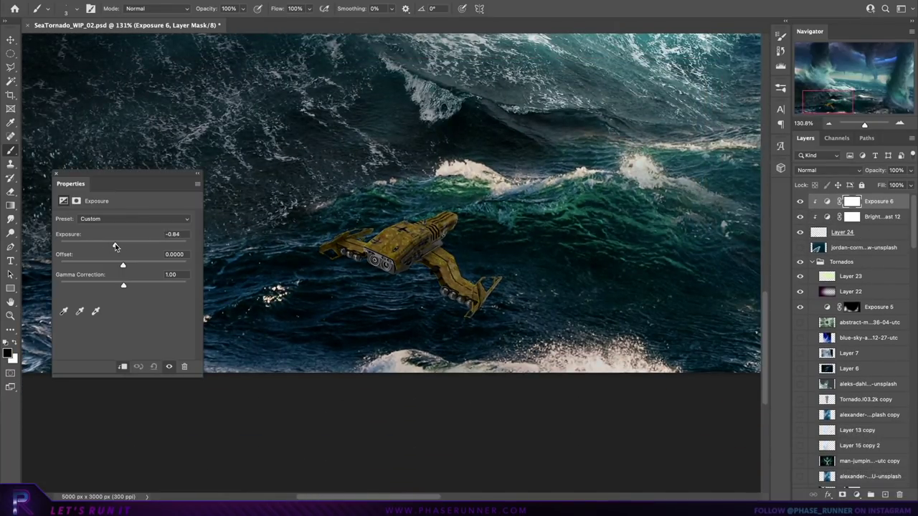
click(856, 495)
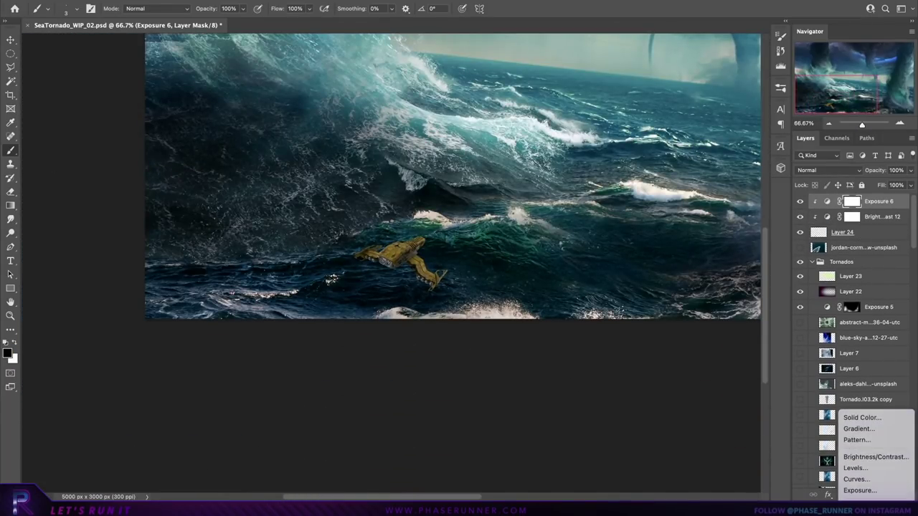
click(864, 473)
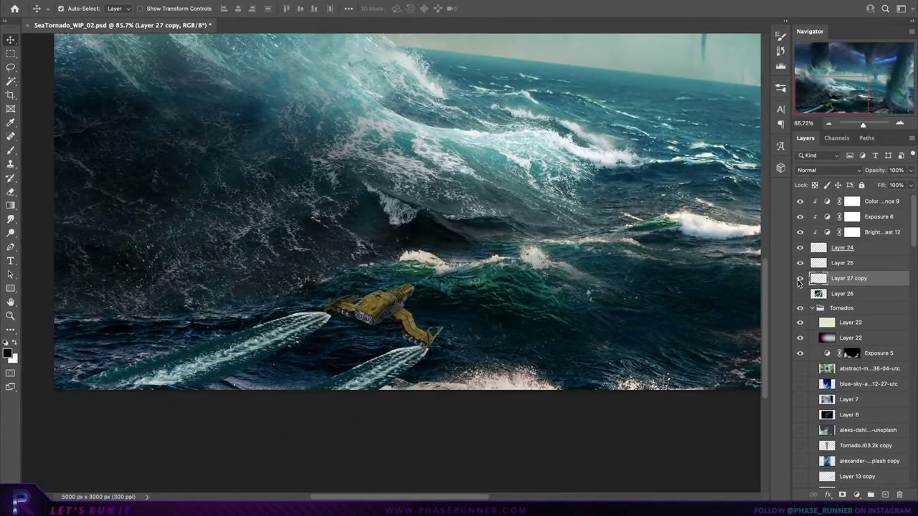
Step: Set the wake layer to Lighten and warp its lower edge downward
click(828, 169)
click(831, 255)
key(ctrl+t)
right_click(365, 344)
click(387, 357)
drag(293, 443, 294, 482)
key(Return)
Step: Add a mask to the wake layer and paint it to blend the wake ends
click(841, 495)
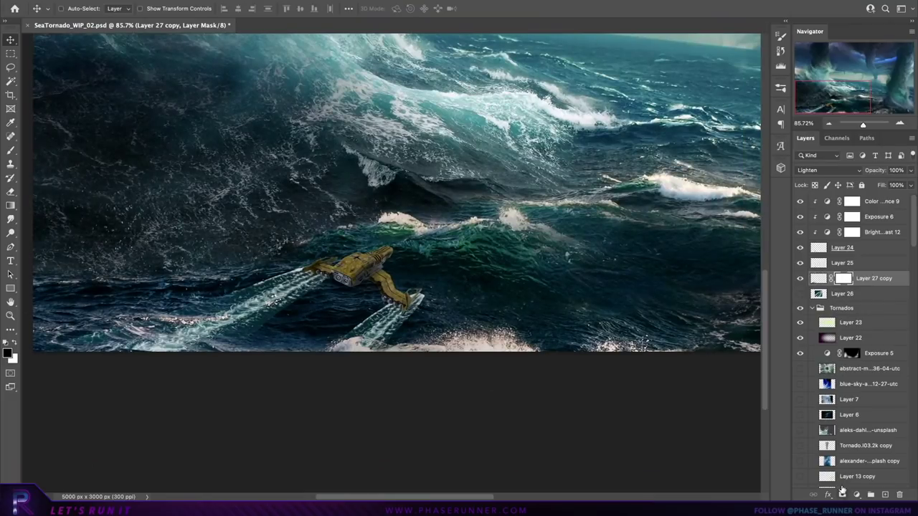
key(b)
right_click(625, 266)
key(Escape)
scroll(444, 365, up, 3)
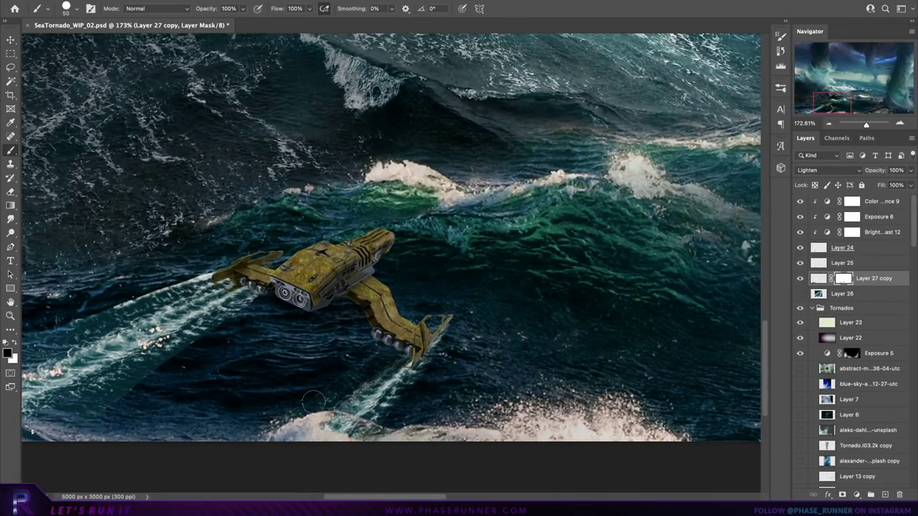
key(bracketleft)
key(bracketleft)
key(bracketleft)
drag(314, 403, 417, 402)
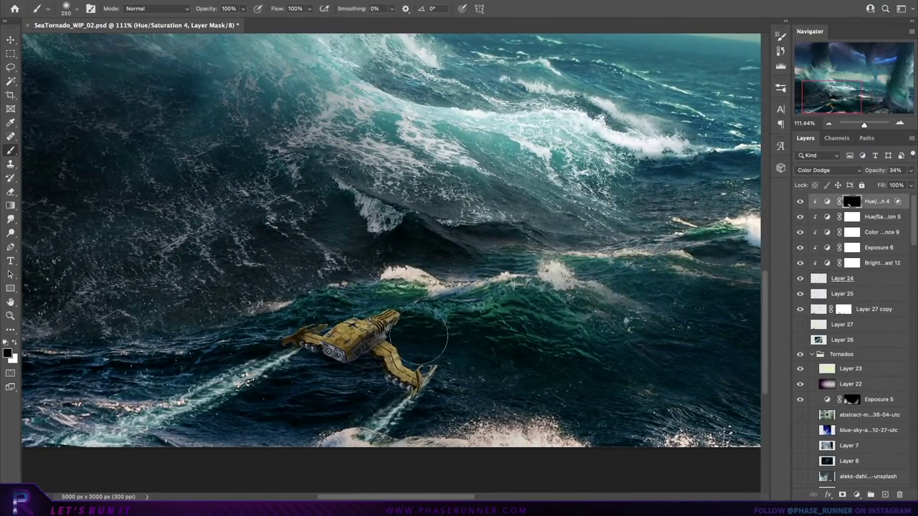
Step: Add an Exposure adjustment over the craft and darken the wake's brightness to -56
click(860, 494)
key(bracketleft)
key(bracketleft)
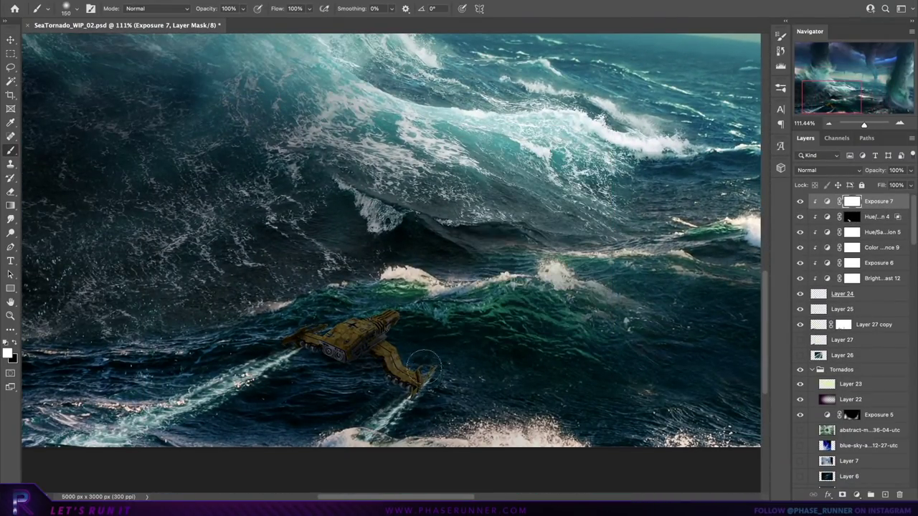
key(bracketleft)
key(bracketleft)
key(bracketleft)
scroll(430, 272, down, 2)
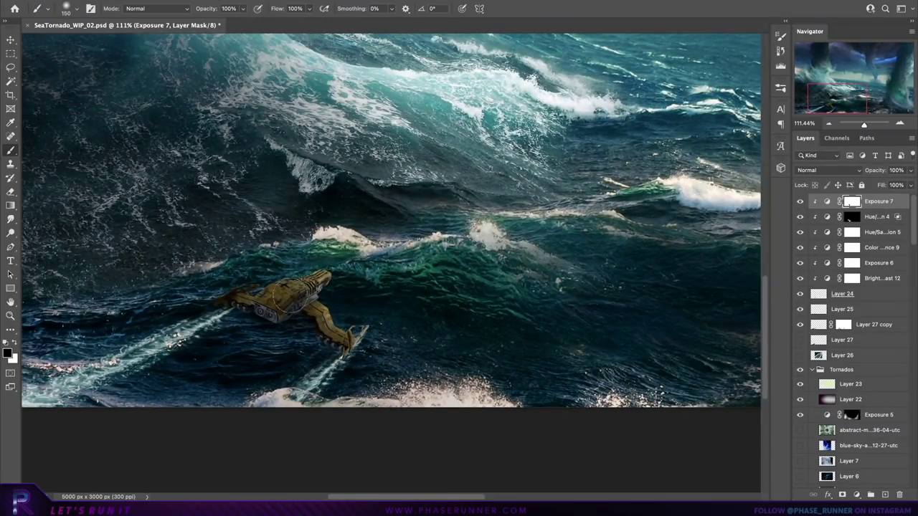
scroll(284, 259, left, 2)
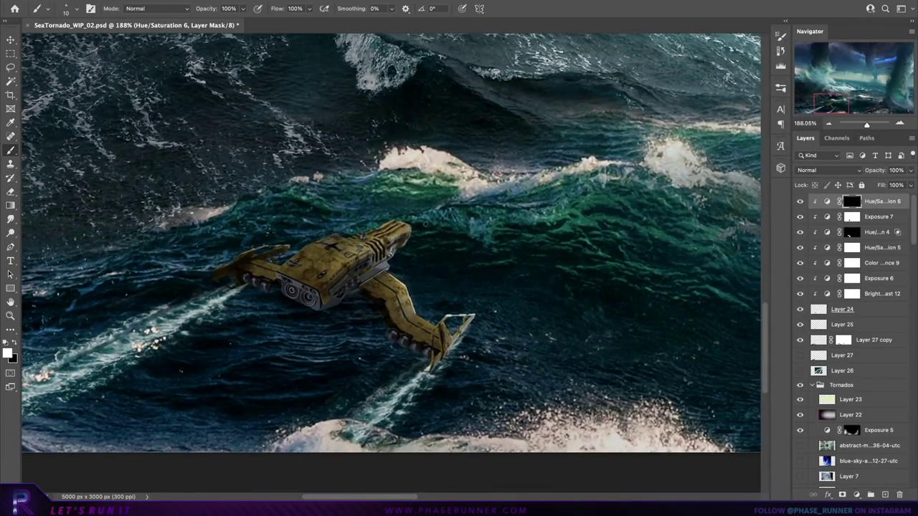
drag(411, 228, 390, 264)
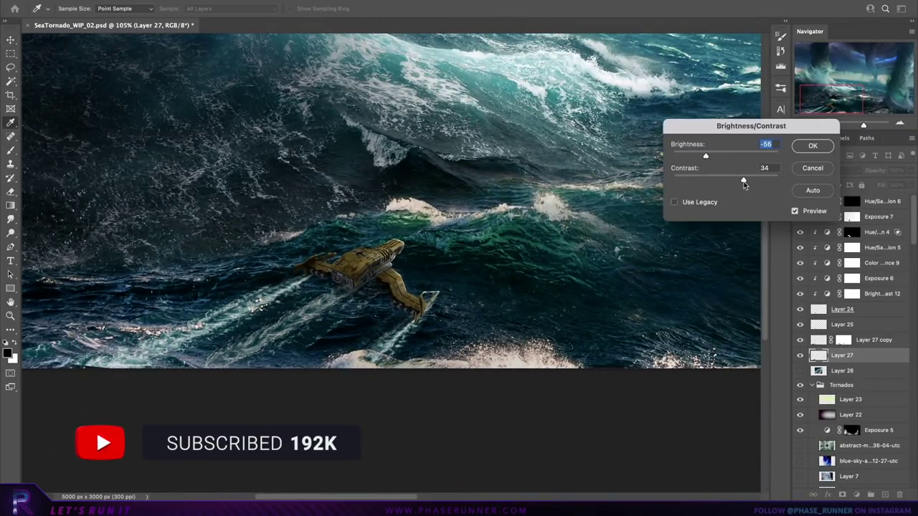
drag(704, 157, 712, 157)
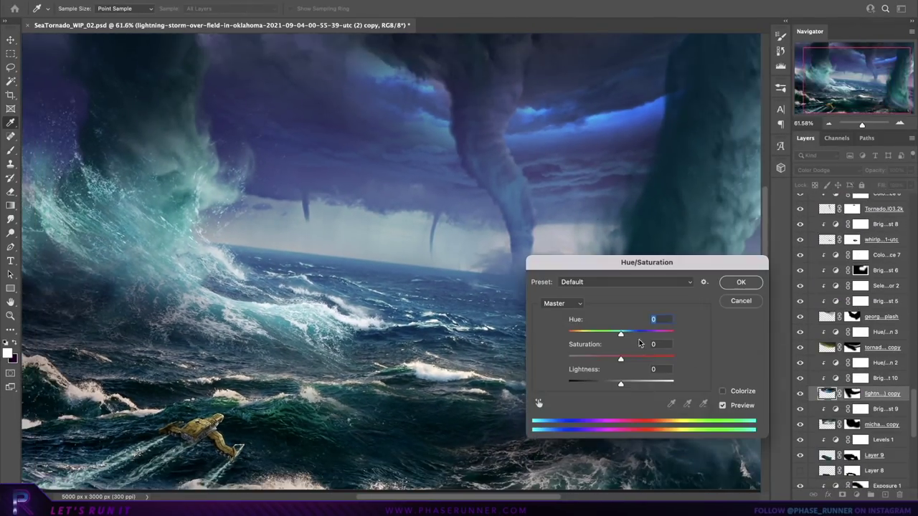
Step: Lower scene saturation and blend the purple glow layers as Linear Dodge (Add) and Screen
drag(621, 356, 602, 356)
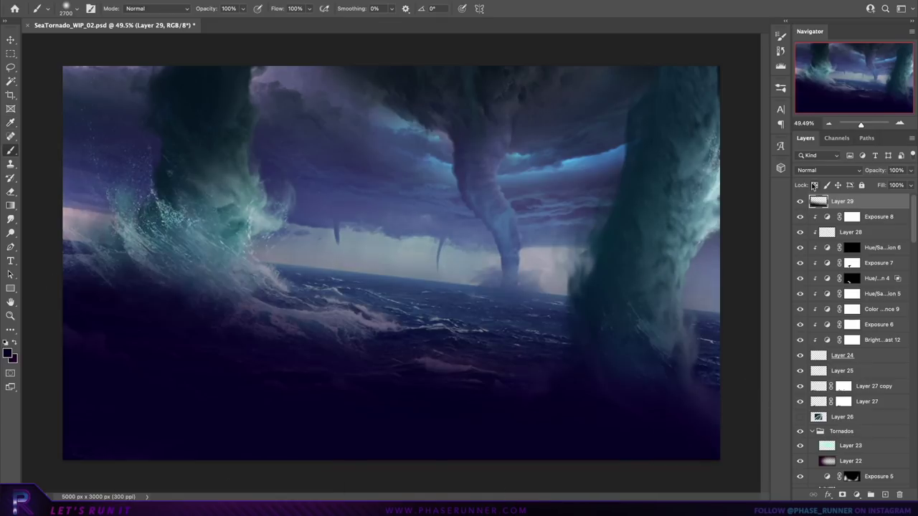
click(828, 170)
click(824, 267)
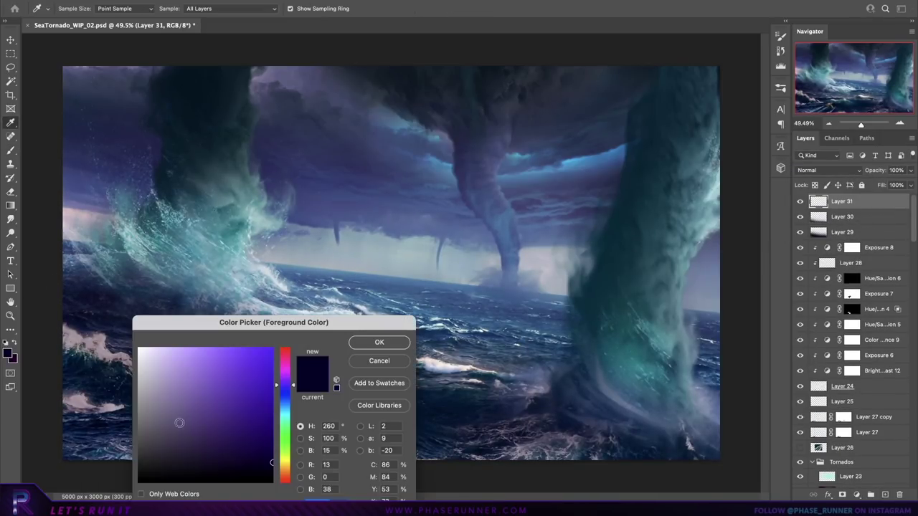
click(832, 170)
click(817, 262)
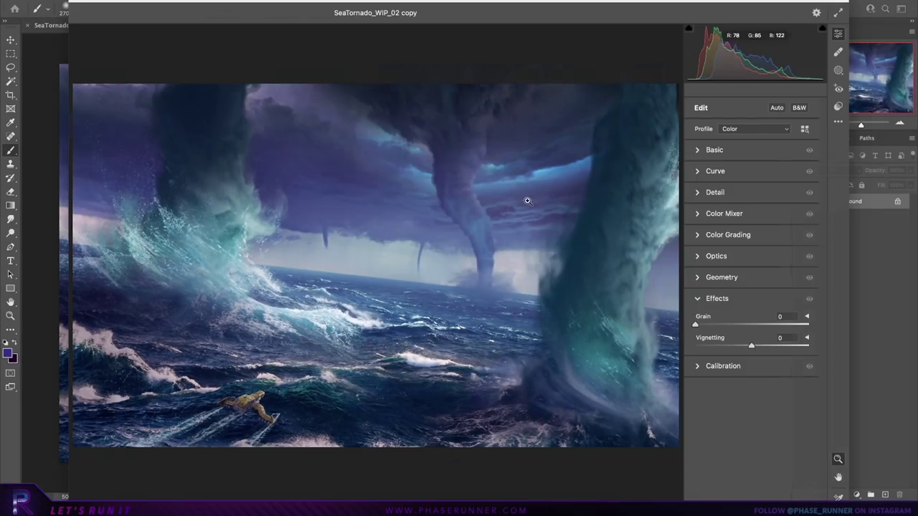
Step: In Camera Raw, set Tint -10, Exposure -0.55 and Shadows -23
drag(751, 208, 744, 208)
drag(750, 236, 744, 240)
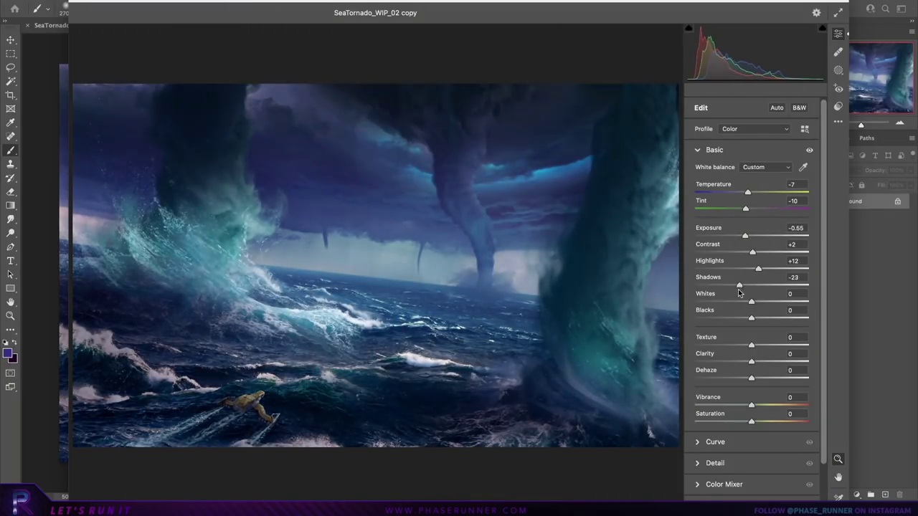
drag(739, 293, 773, 300)
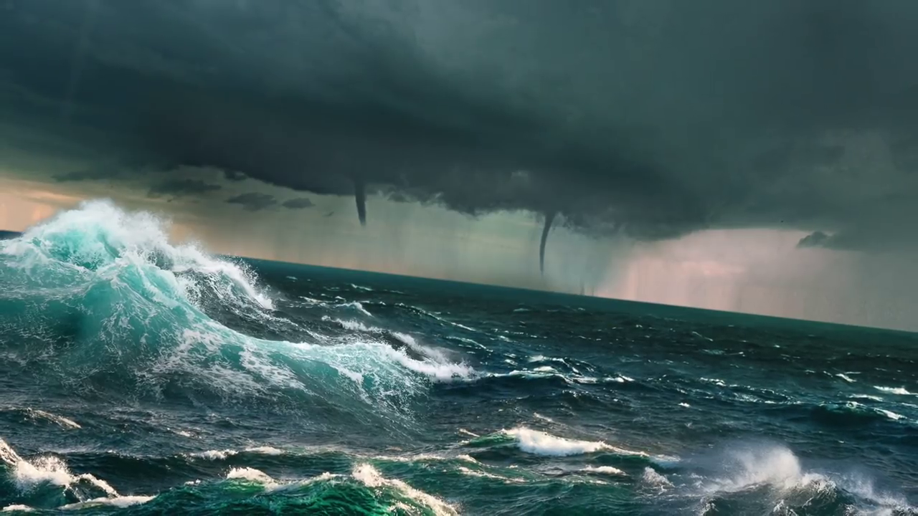